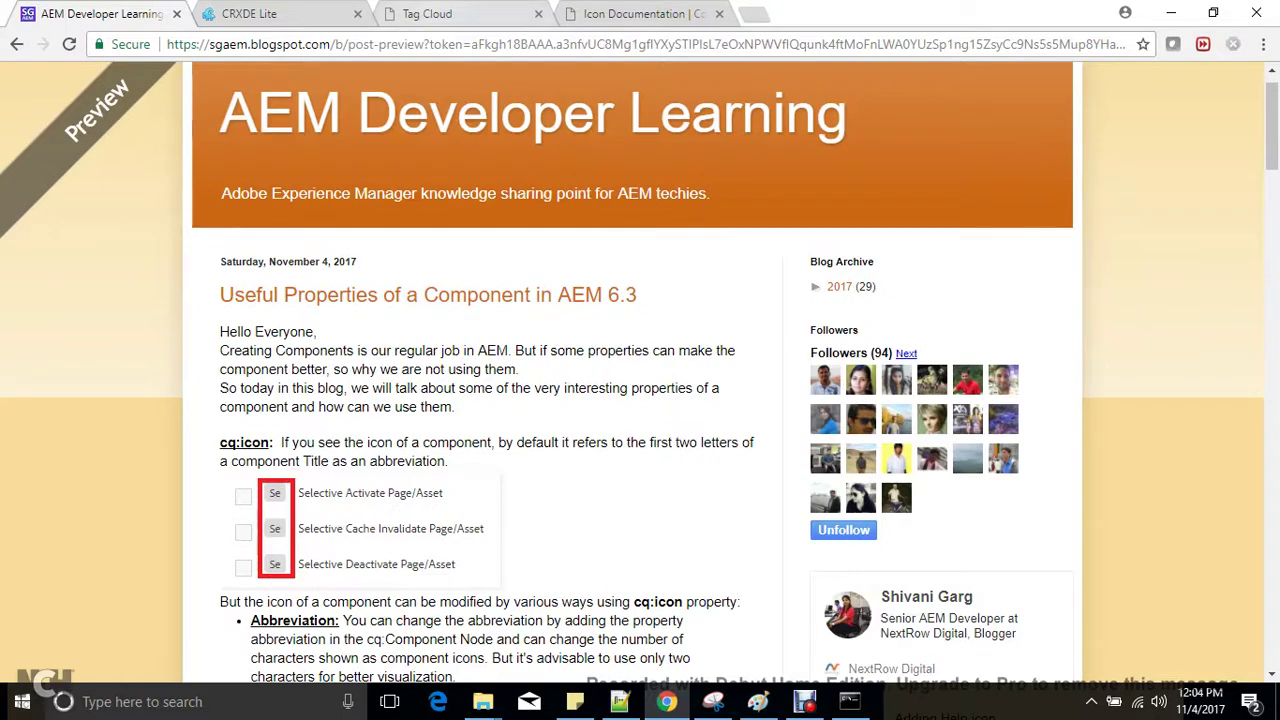
Step: Switch the Tag Cloud page in the AEM editor to Design mode
{"action": "left_click", "coordinate": [450, 14]}
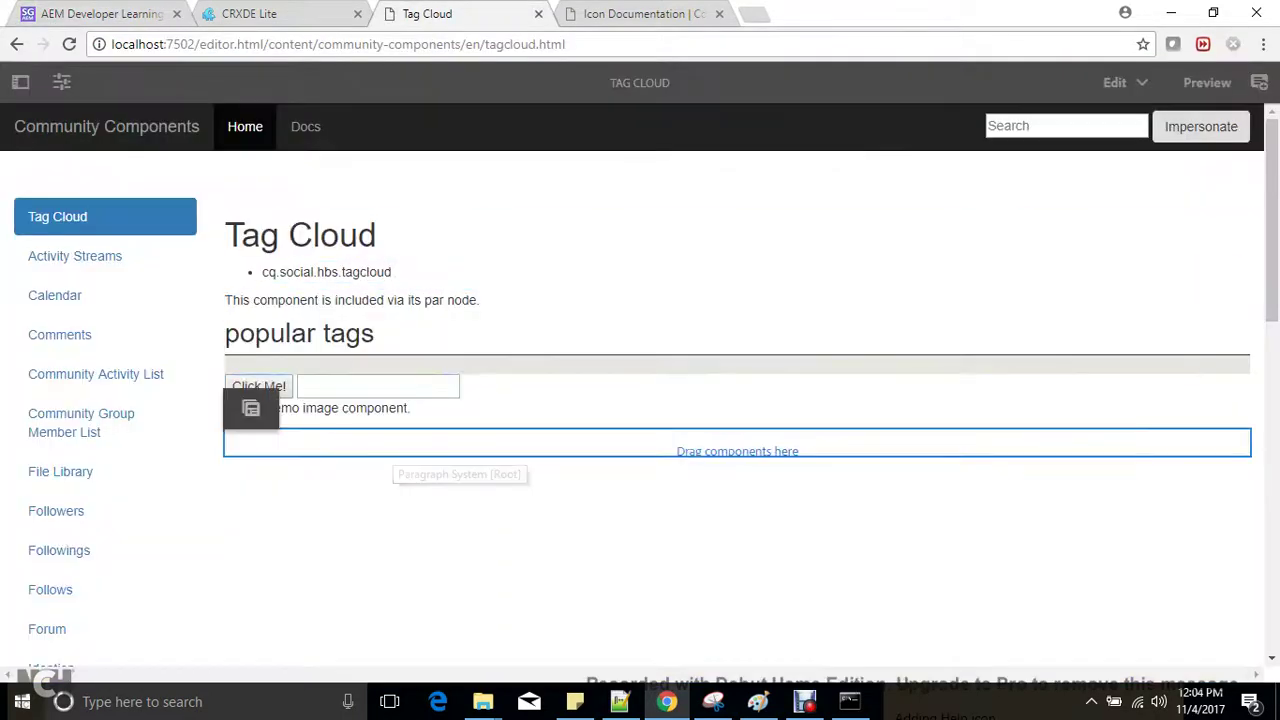
{"action": "left_click", "coordinate": [1127, 83]}
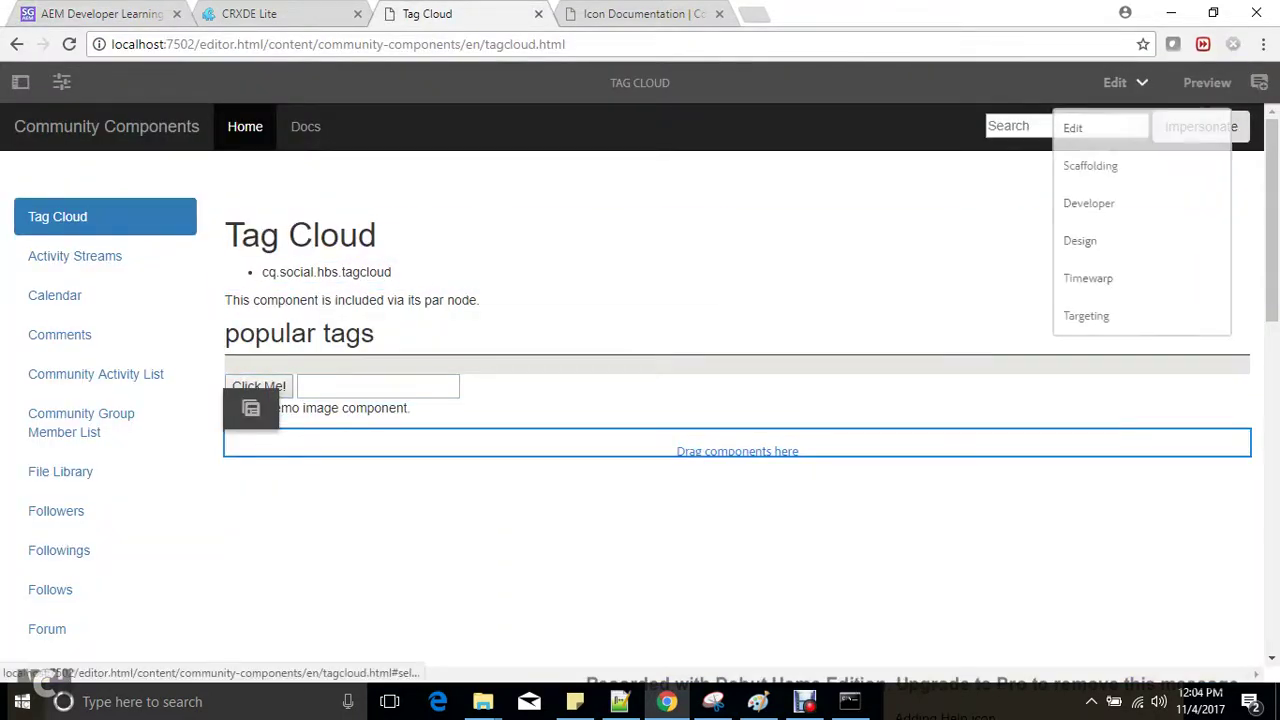
{"action": "left_click", "coordinate": [1100, 241]}
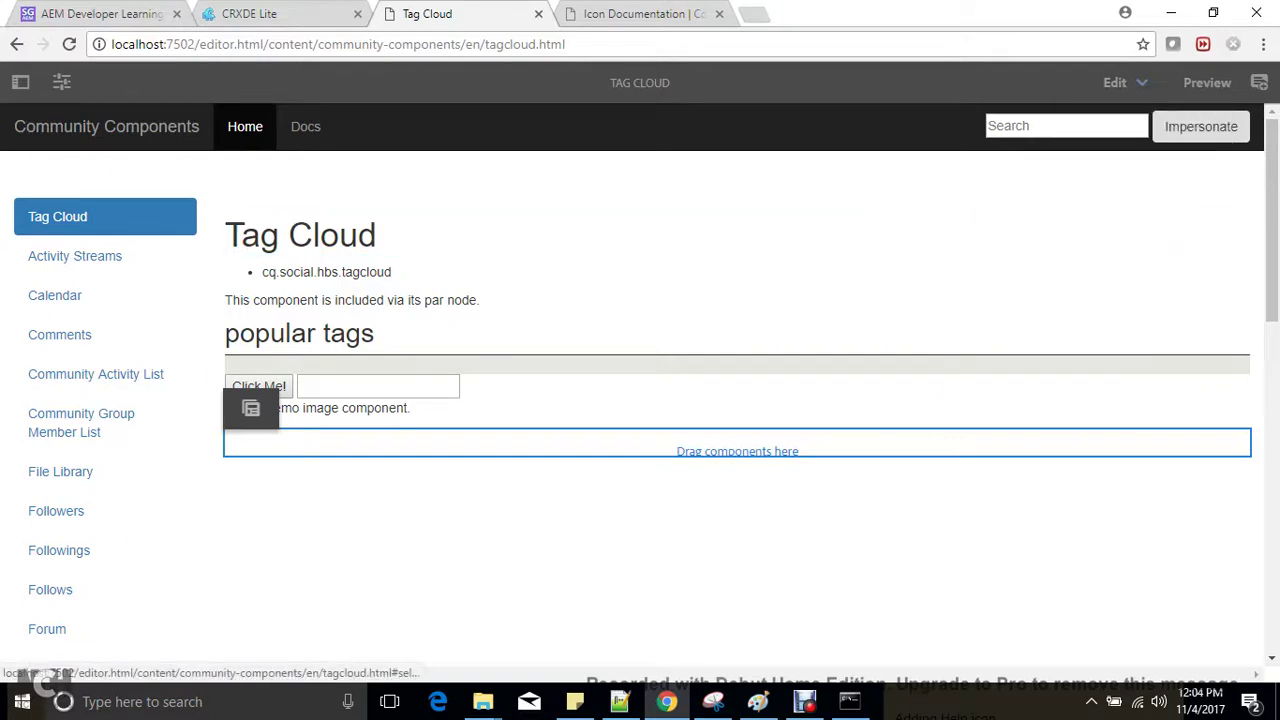
{"action": "left_click", "coordinate": [448, 530]}
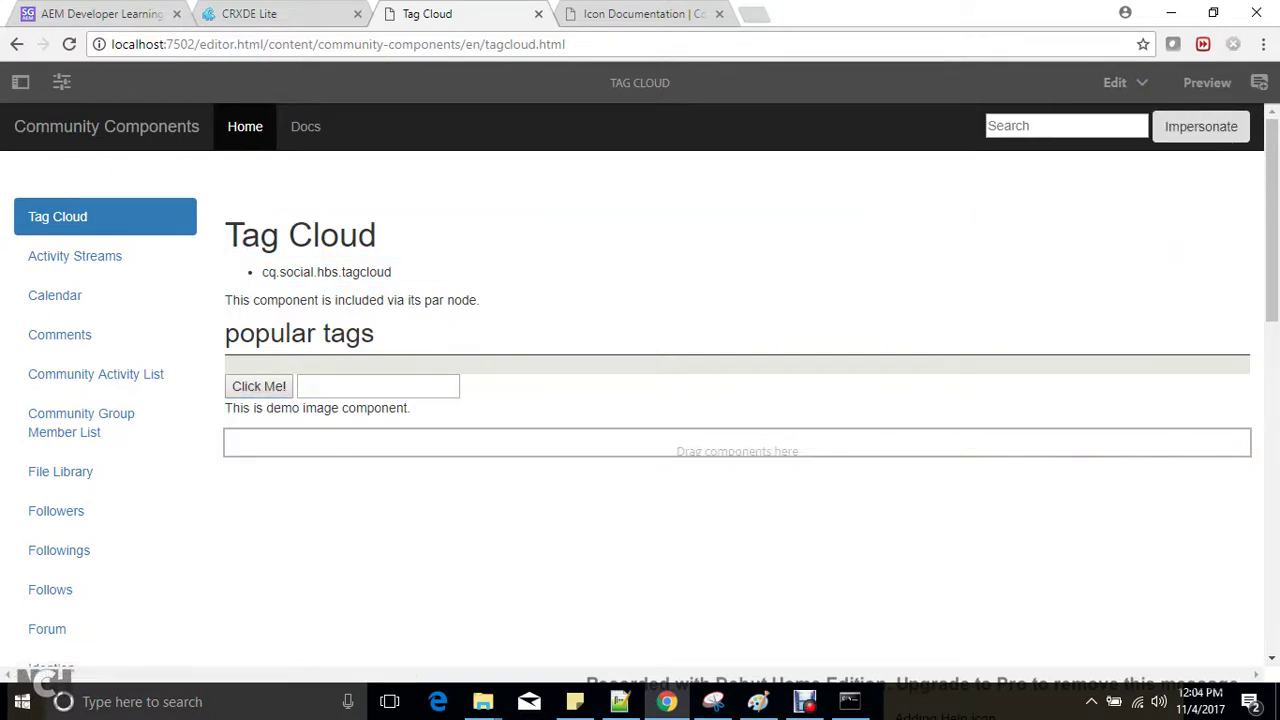
{"action": "left_click", "coordinate": [1120, 82]}
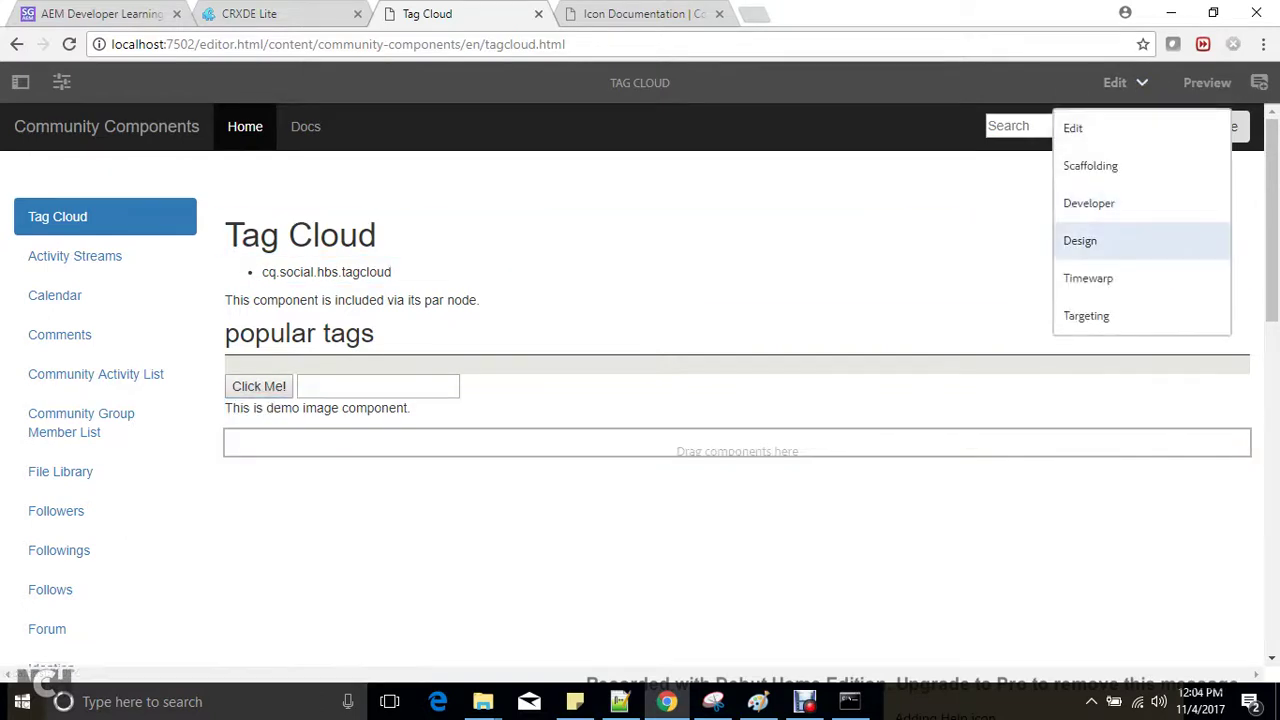
{"action": "left_click", "coordinate": [1100, 241]}
{"action": "left_click", "coordinate": [655, 444]}
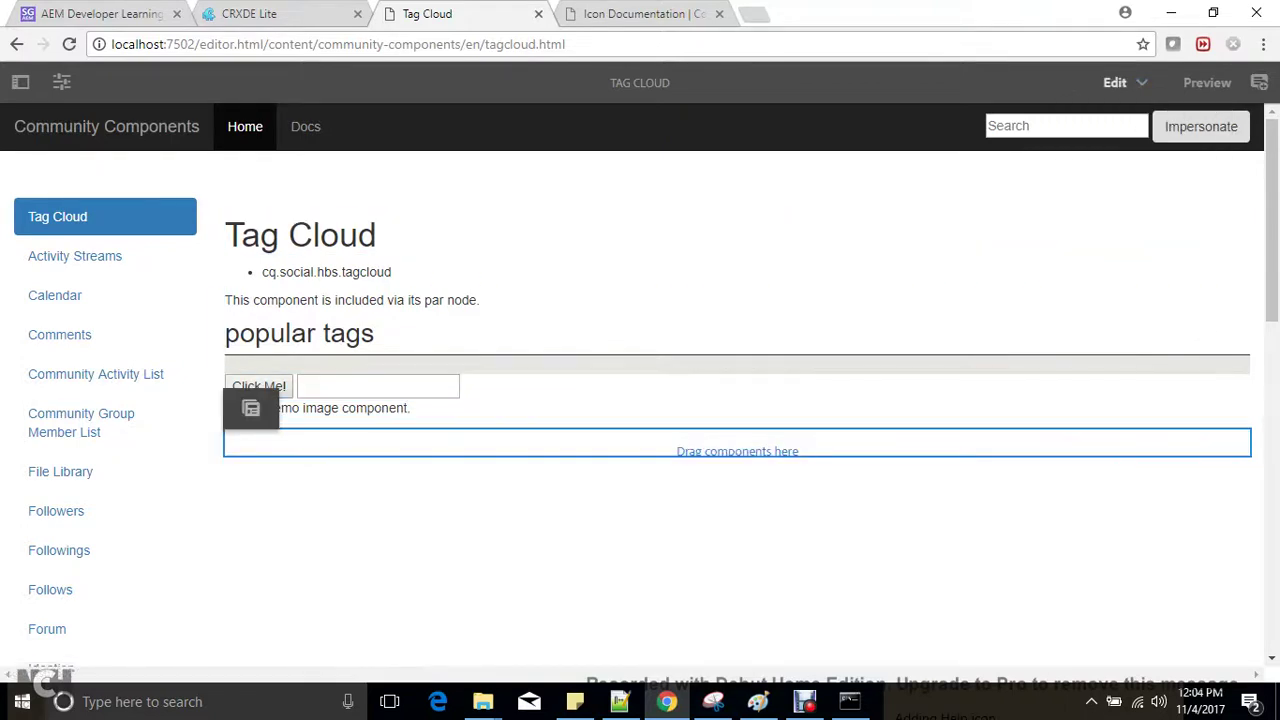
{"action": "left_click", "coordinate": [1141, 83]}
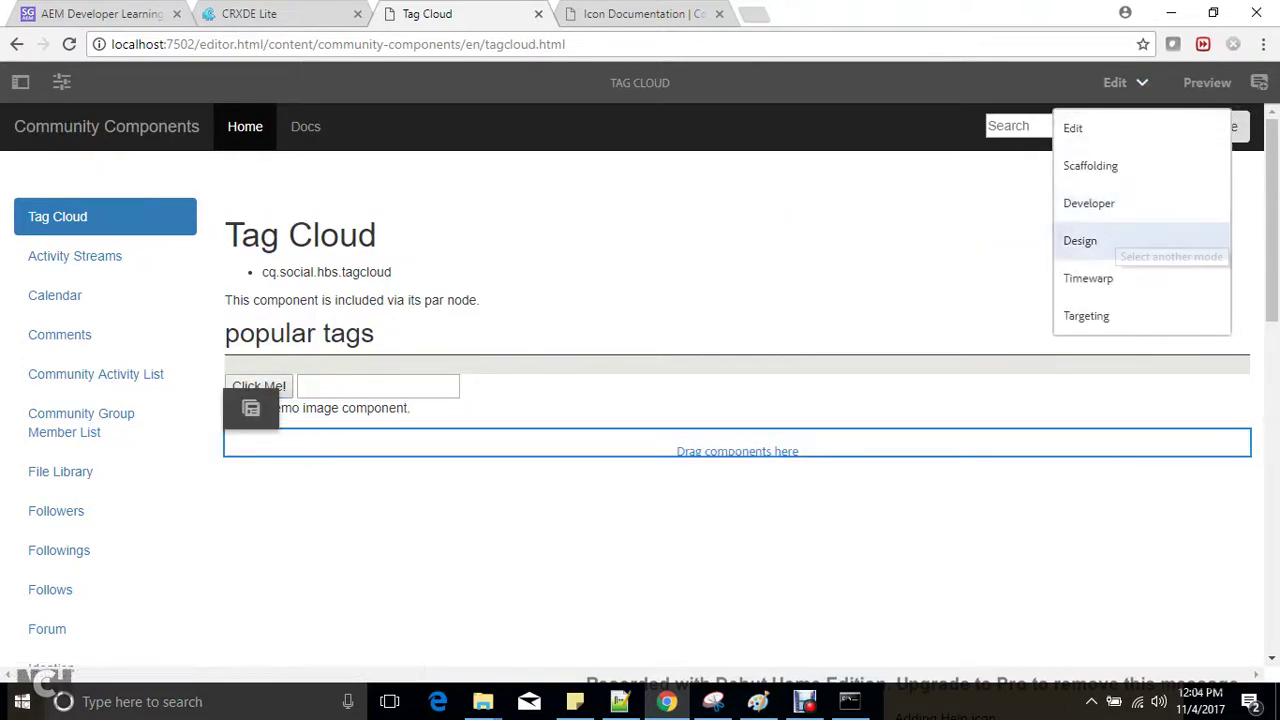
{"action": "left_click", "coordinate": [1102, 243]}
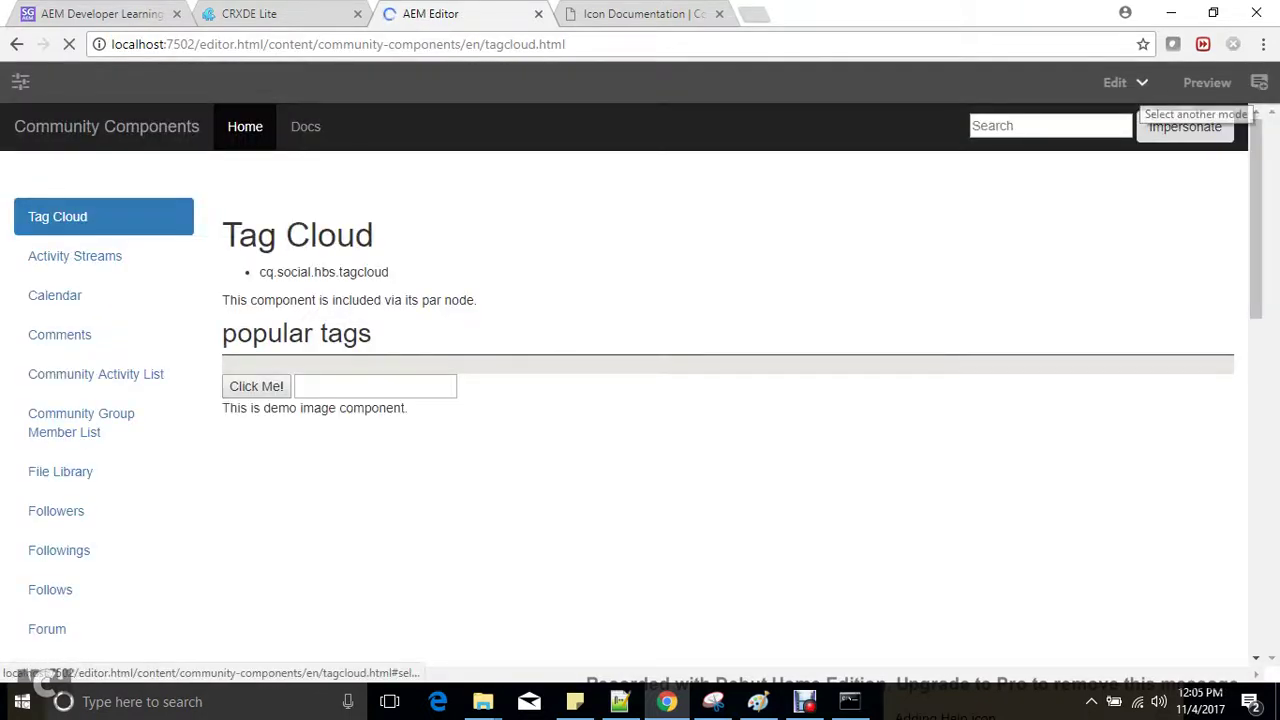
{"action": "left_click", "coordinate": [1130, 82]}
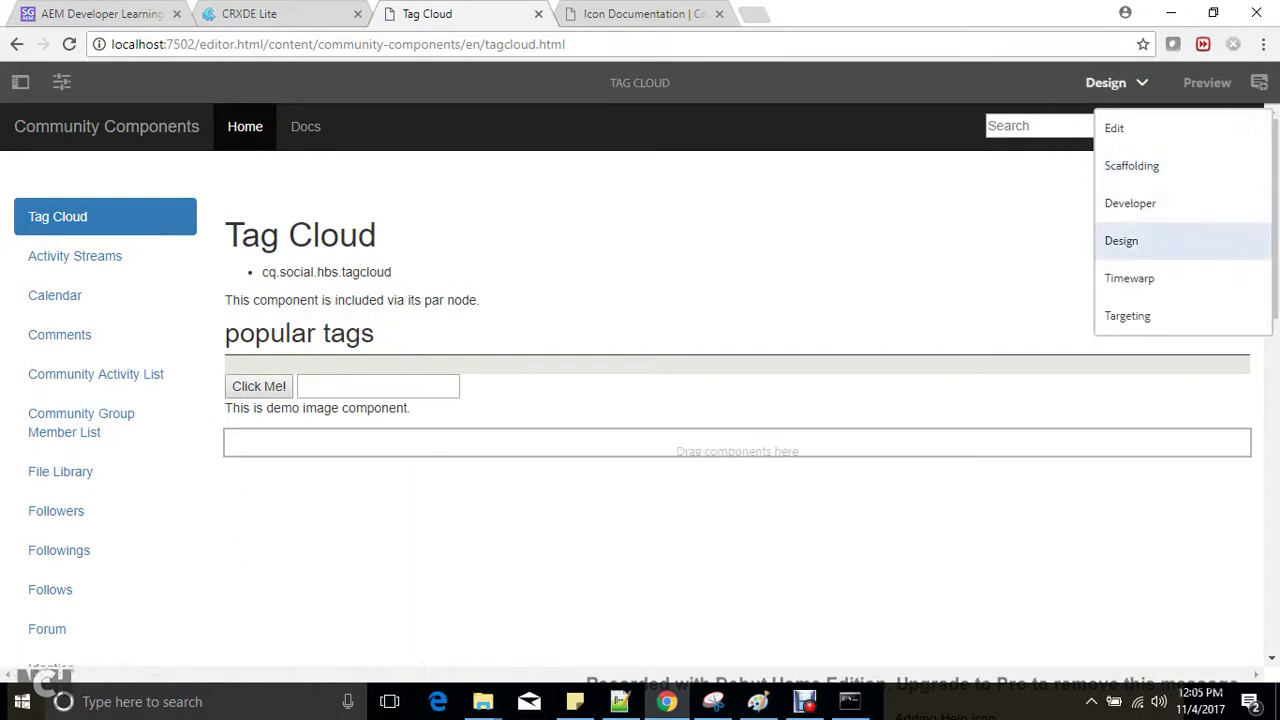
{"action": "left_click", "coordinate": [1121, 241]}
Step: Open the root paragraph system's design settings and expand the ACS Commons group to examine the component icons
{"action": "left_click", "coordinate": [737, 444]}
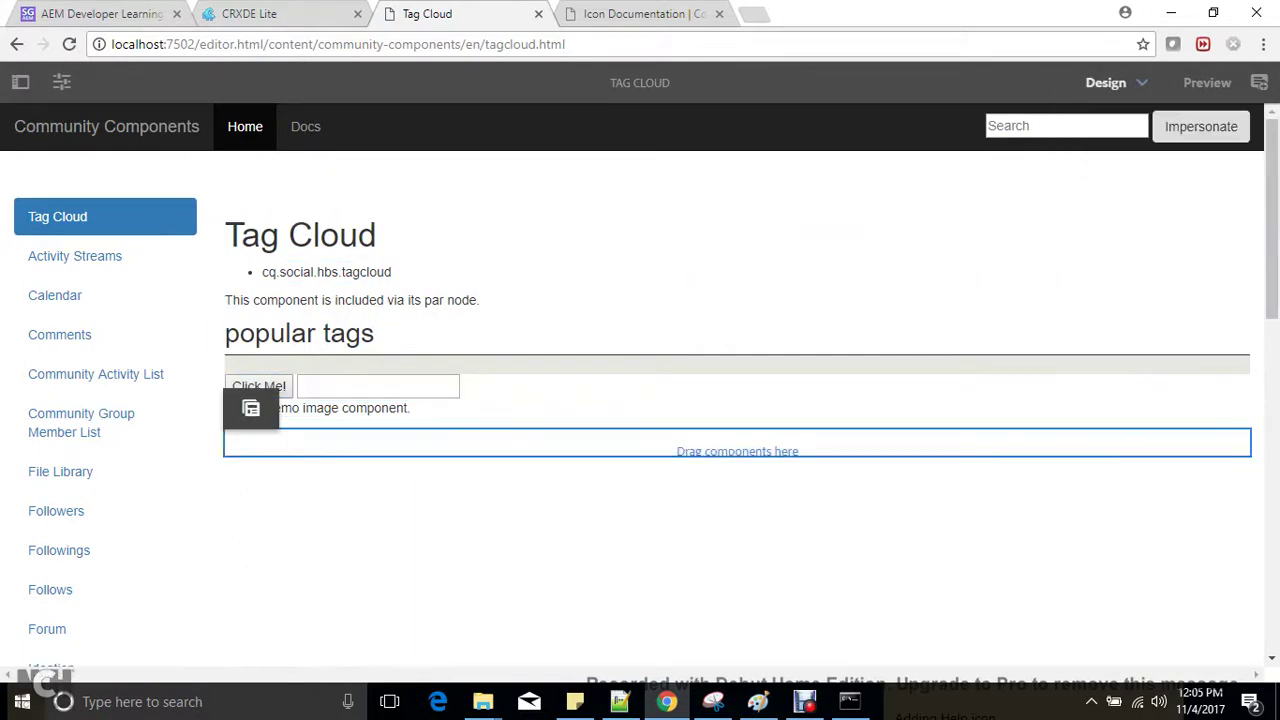
{"action": "left_click", "coordinate": [251, 408]}
{"action": "left_click", "coordinate": [251, 196]}
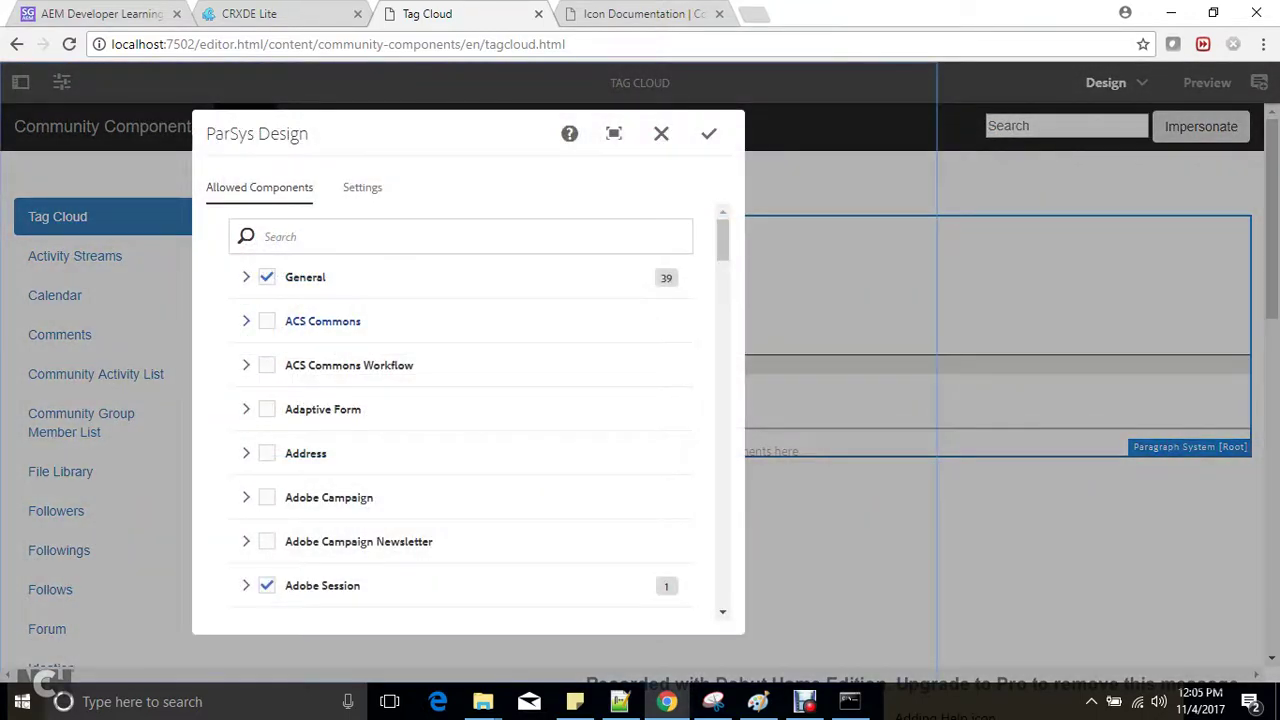
{"action": "left_click", "coordinate": [322, 321]}
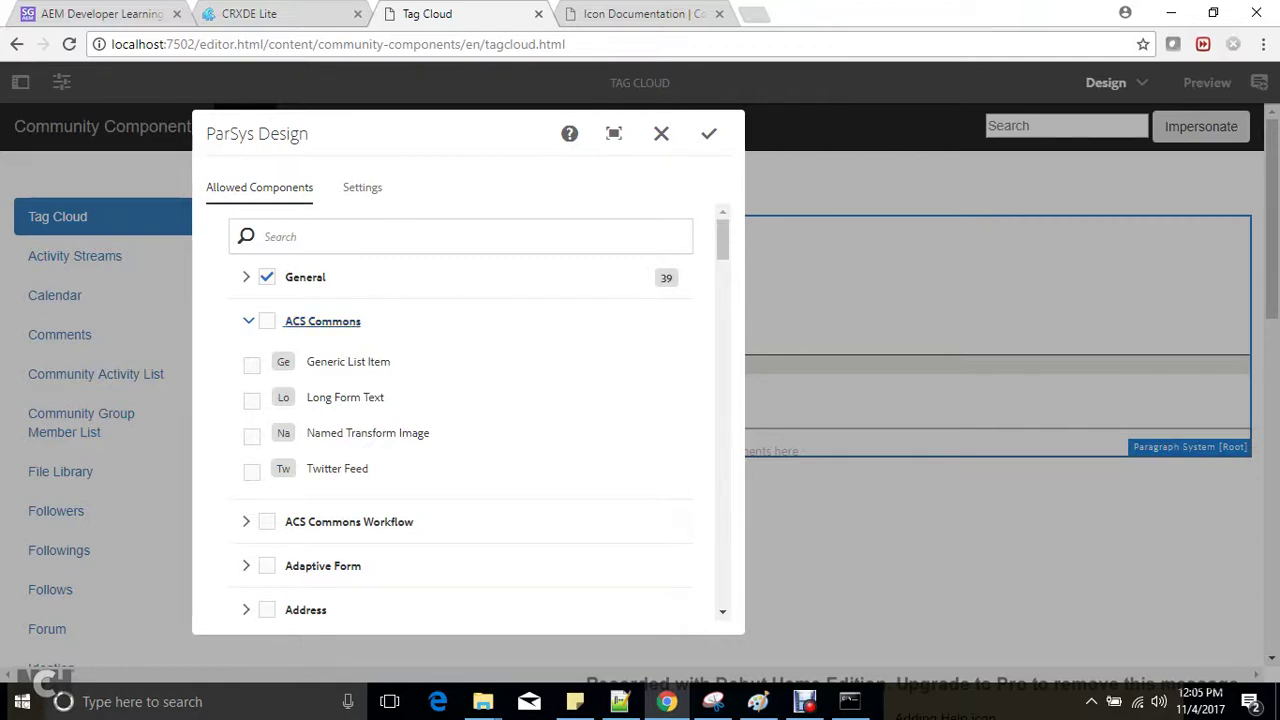
Step: In CRXDE Lite, open the internal component node under /apps/aem-training/components/content
{"action": "left_click", "coordinate": [249, 13]}
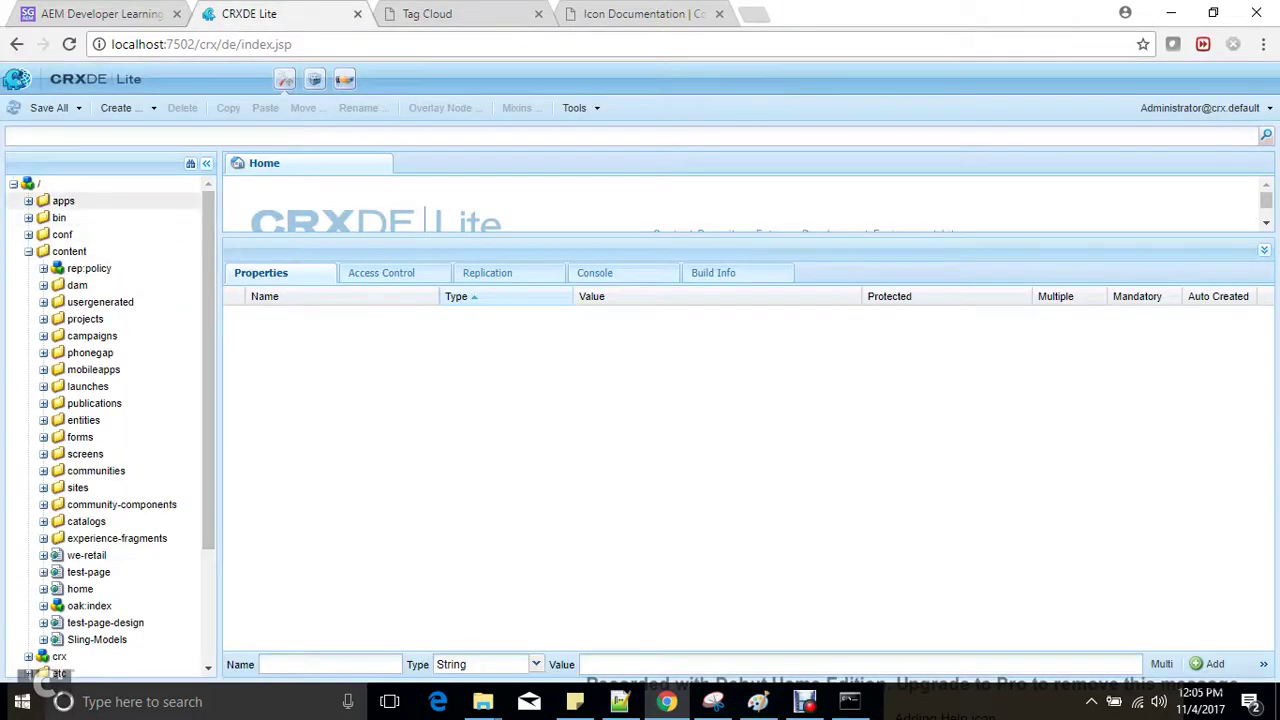
{"action": "double_click", "coordinate": [63, 200]}
{"action": "double_click", "coordinate": [96, 234]}
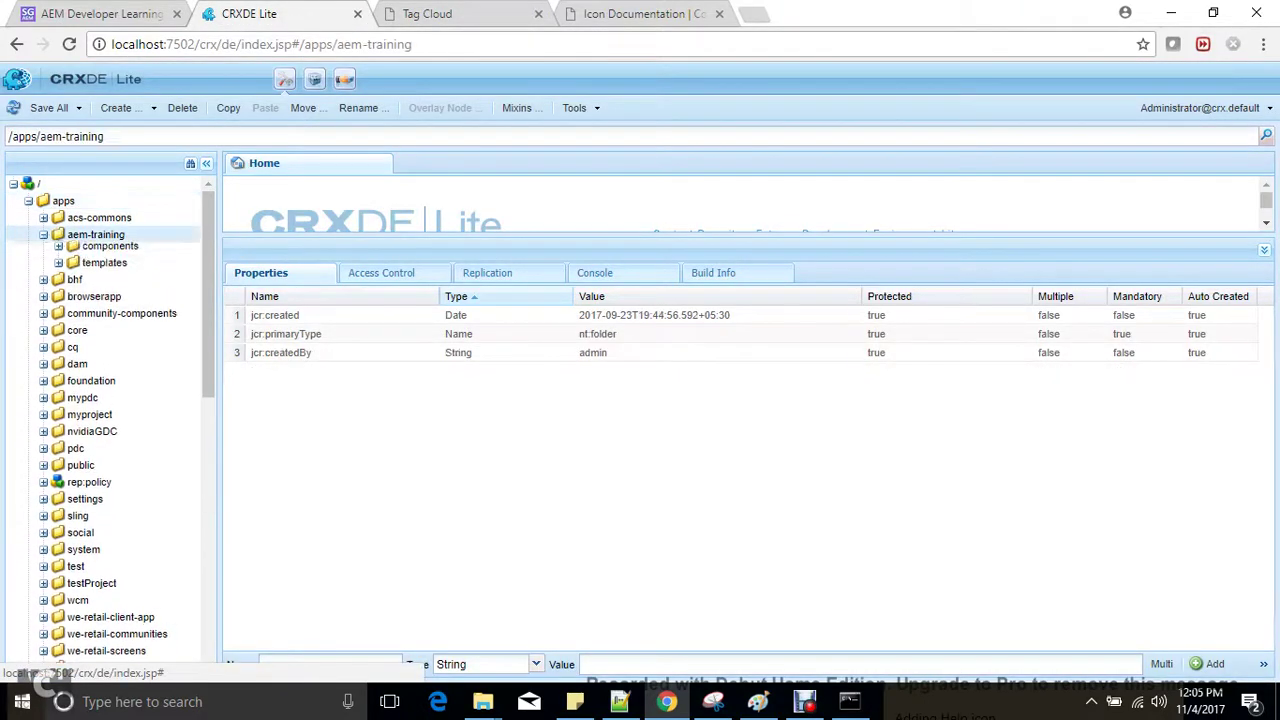
{"action": "double_click", "coordinate": [110, 251]}
{"action": "double_click", "coordinate": [114, 268]}
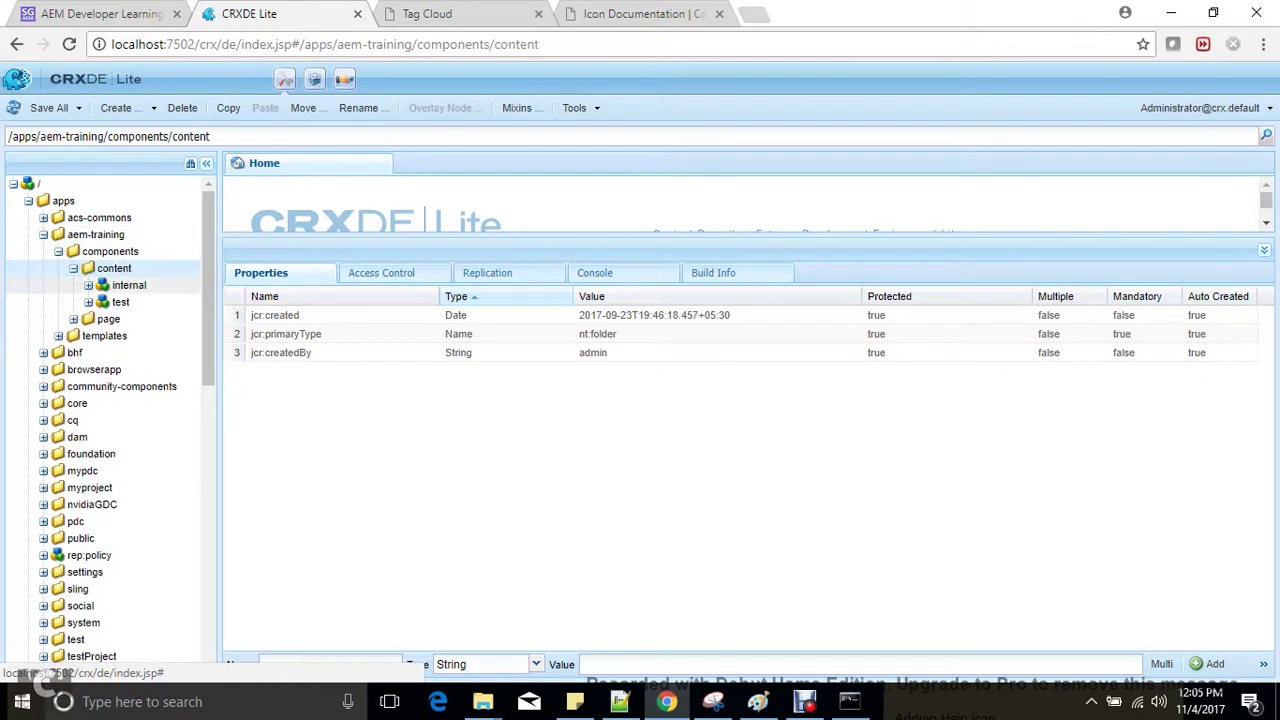
{"action": "double_click", "coordinate": [129, 285]}
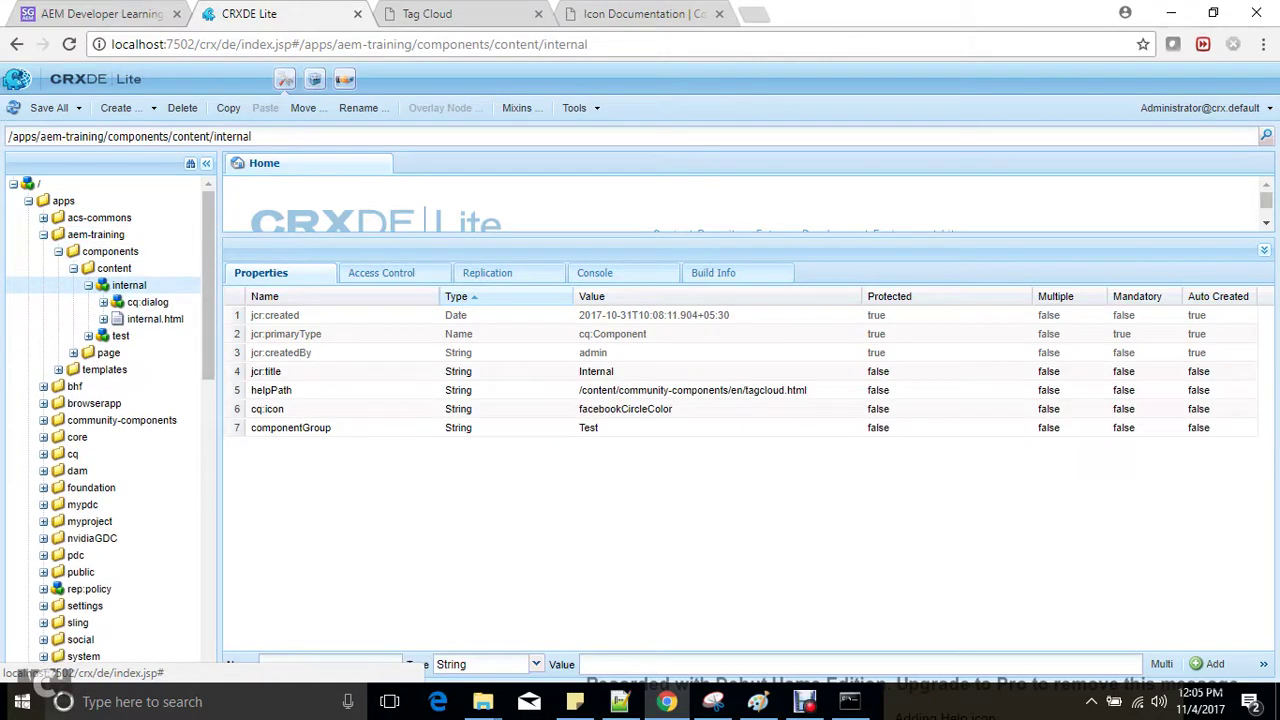
Step: Delete the cq:icon property from the internal component and save the change
{"action": "right_click", "coordinate": [366, 406]}
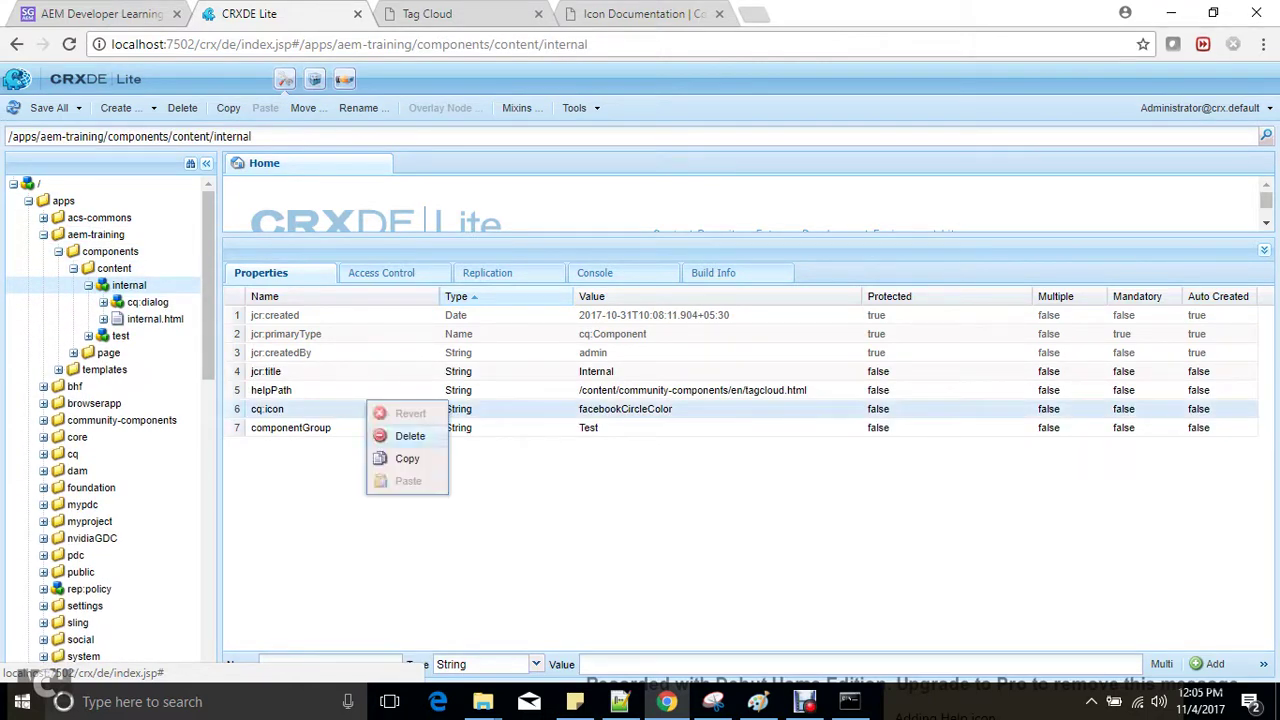
{"action": "left_click", "coordinate": [410, 436]}
{"action": "key", "text": "ctrl+s"}
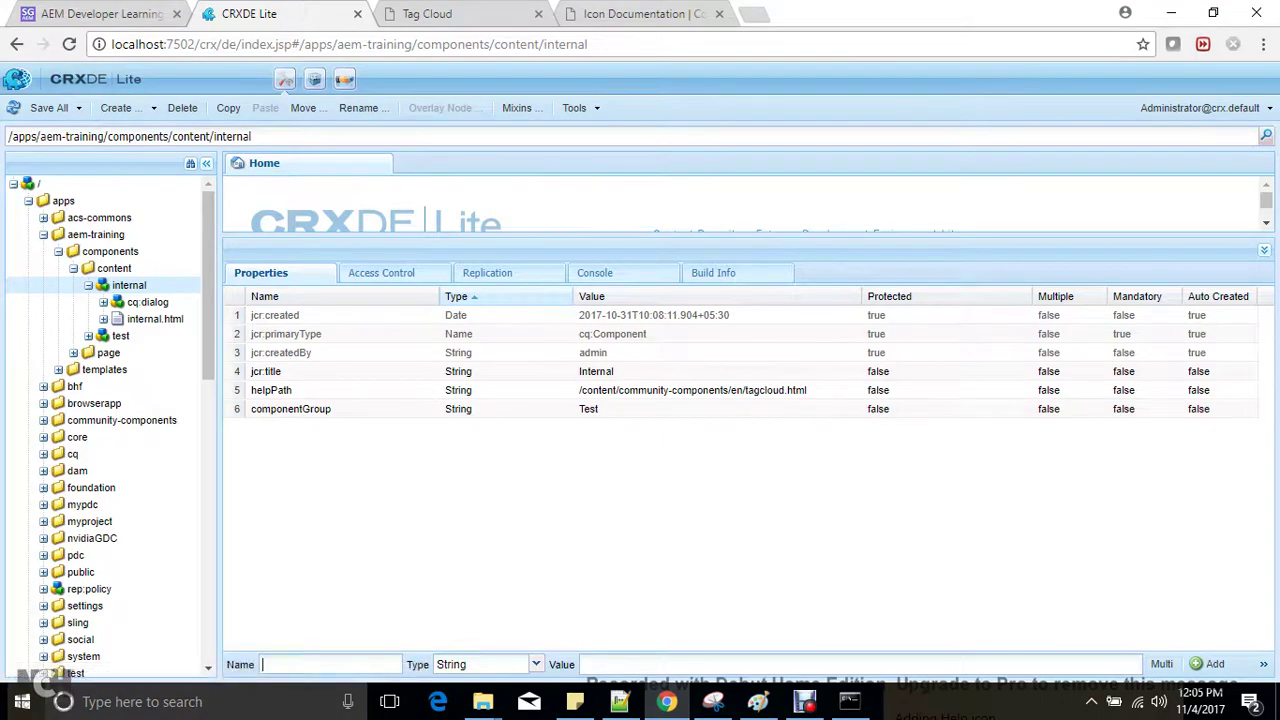
Step: Add a String property named abbreviation with the value Sh to the internal component and save it
{"action": "type", "text": "abbre"}
{"action": "type", "text": "viation"}
{"action": "type", "text": "Sh"}
{"action": "key", "text": "Return"}
{"action": "key", "text": "ctrl+s"}
Step: Reload the Tag Cloud page and find the Test group in the root paragraph system's allowed components to check the Internal component's icon
{"action": "key", "text": "ctrl+Tab"}
{"action": "key", "text": "F5"}
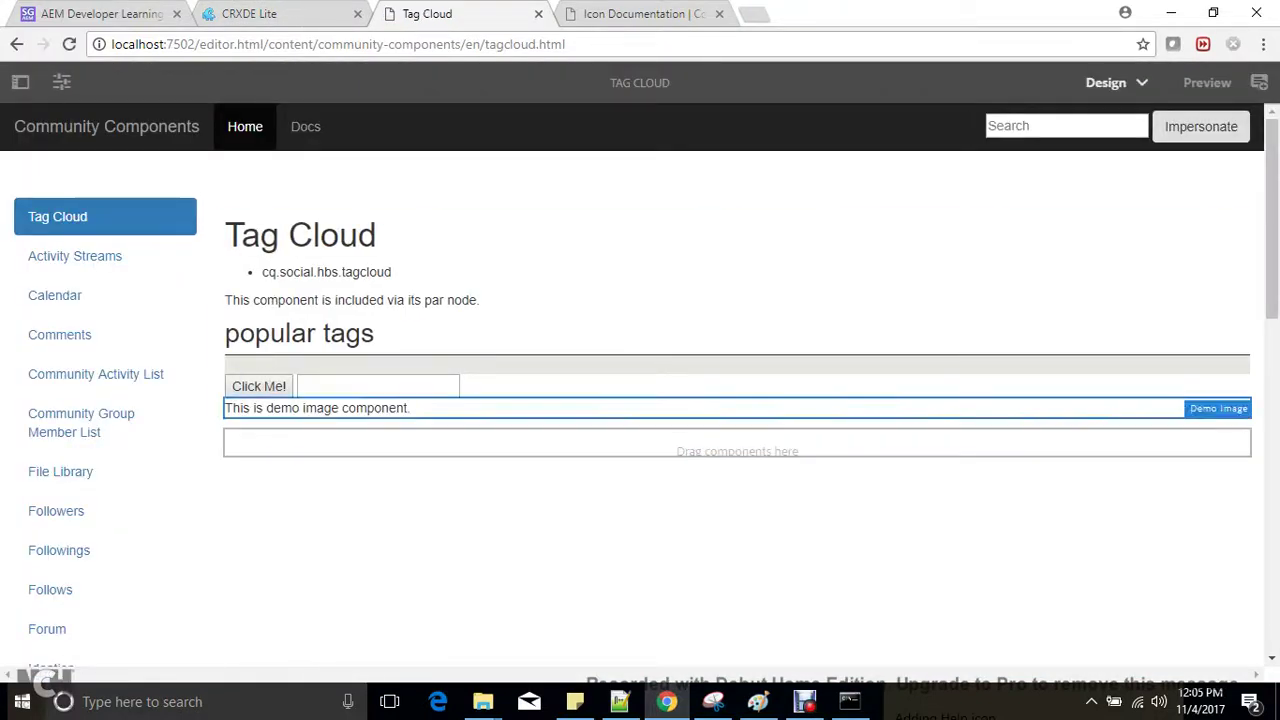
{"action": "left_click", "coordinate": [500, 443]}
{"action": "left_click", "coordinate": [251, 408]}
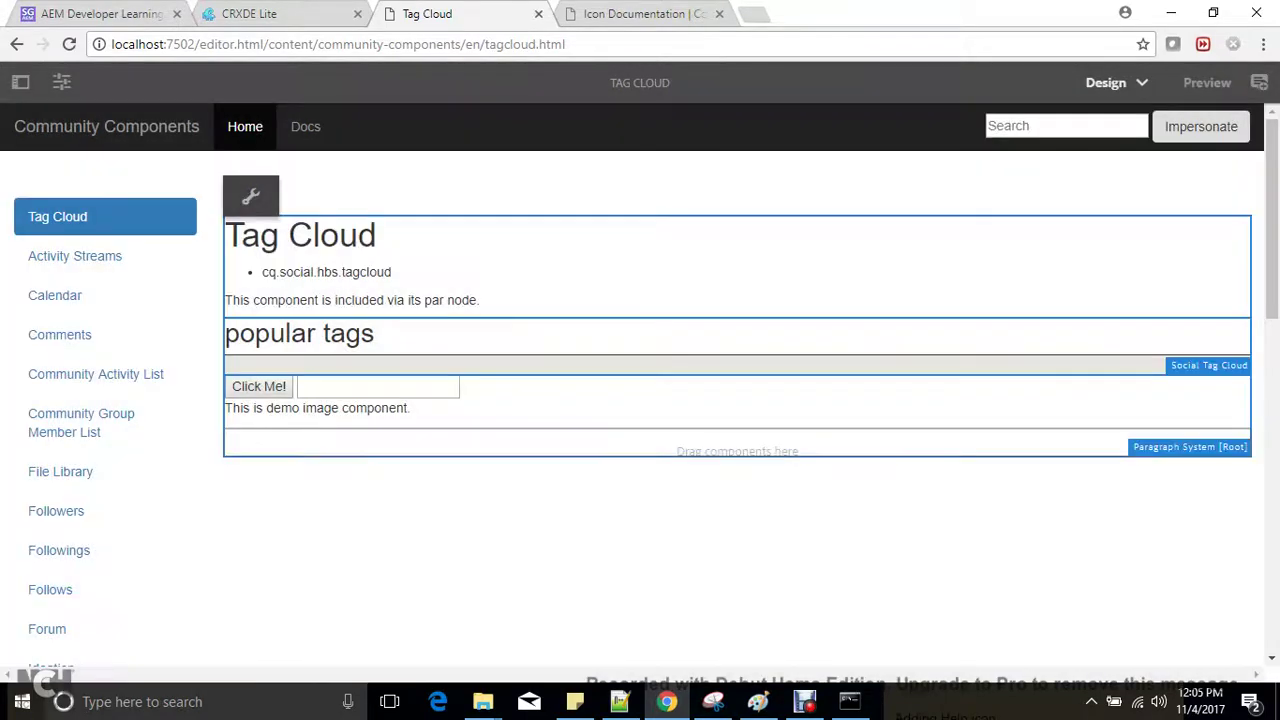
{"action": "key", "text": "ctrl+f"}
{"action": "type", "text": "Test"}
{"action": "left_click", "coordinate": [247, 412]}
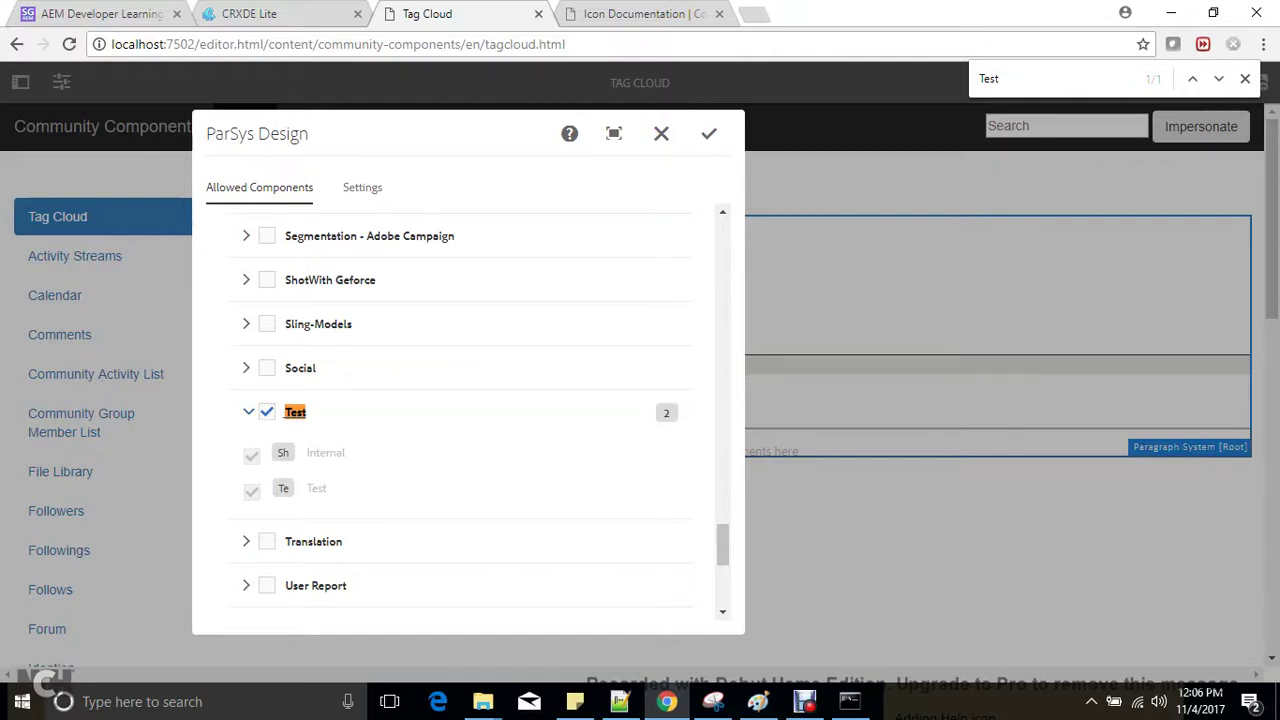
Step: Review the blog's Abbreviation and Coral UI Icon notes, and look through the icon list in the CoralUI documentation
{"action": "left_click", "coordinate": [112, 14]}
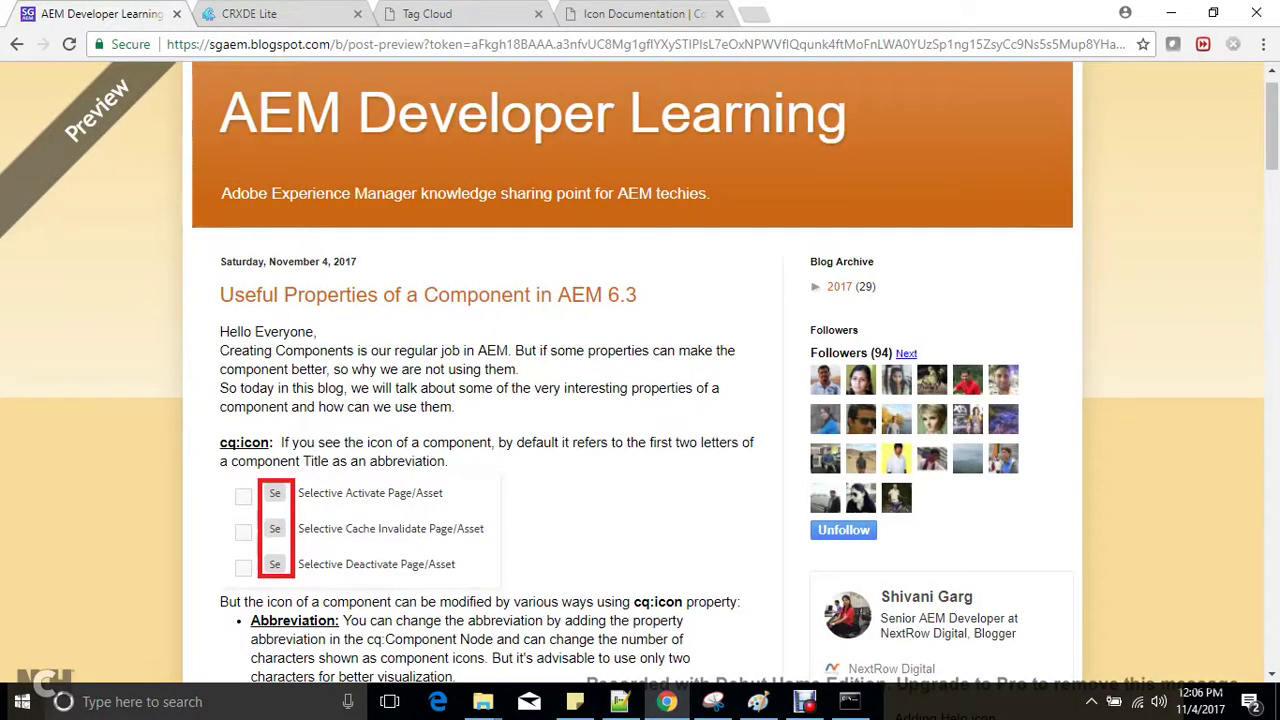
{"action": "scroll", "coordinate": [640, 370], "scroll_direction": "down", "scroll_amount": 3}
{"action": "scroll", "coordinate": [640, 370], "scroll_direction": "down", "scroll_amount": 1}
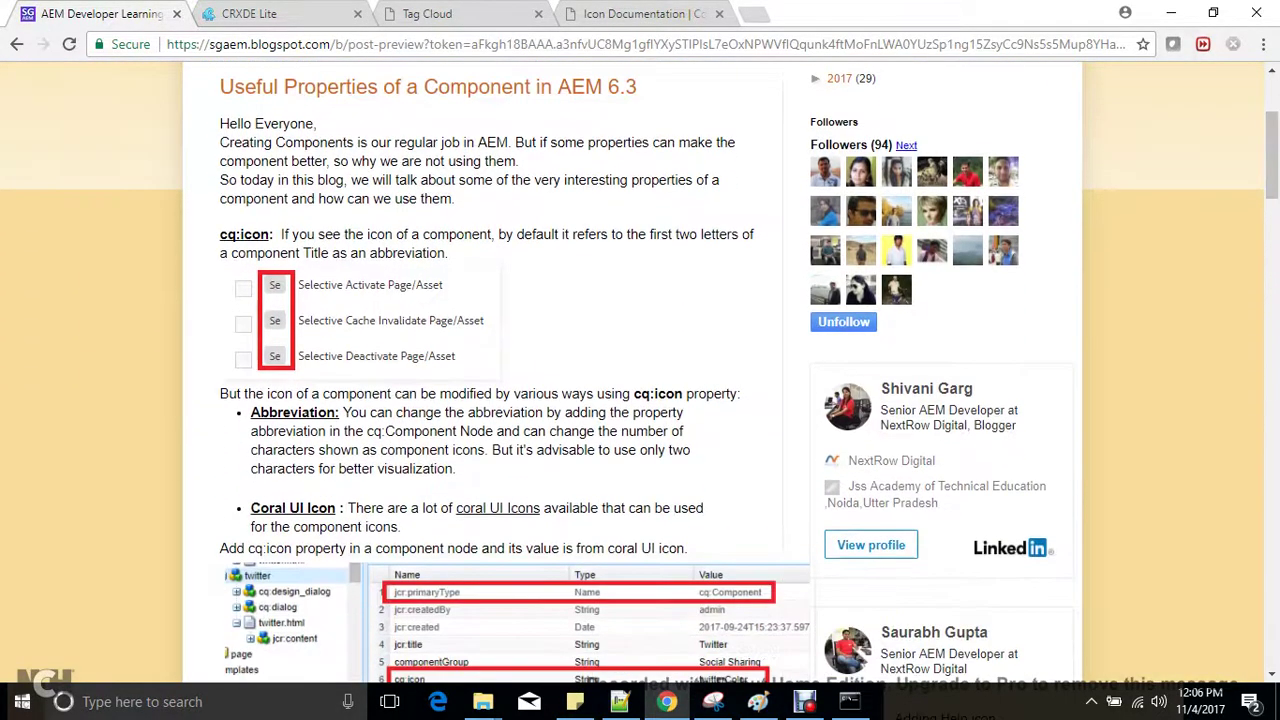
{"action": "key", "text": "ctrl+3"}
{"action": "key", "text": "ctrl+4"}
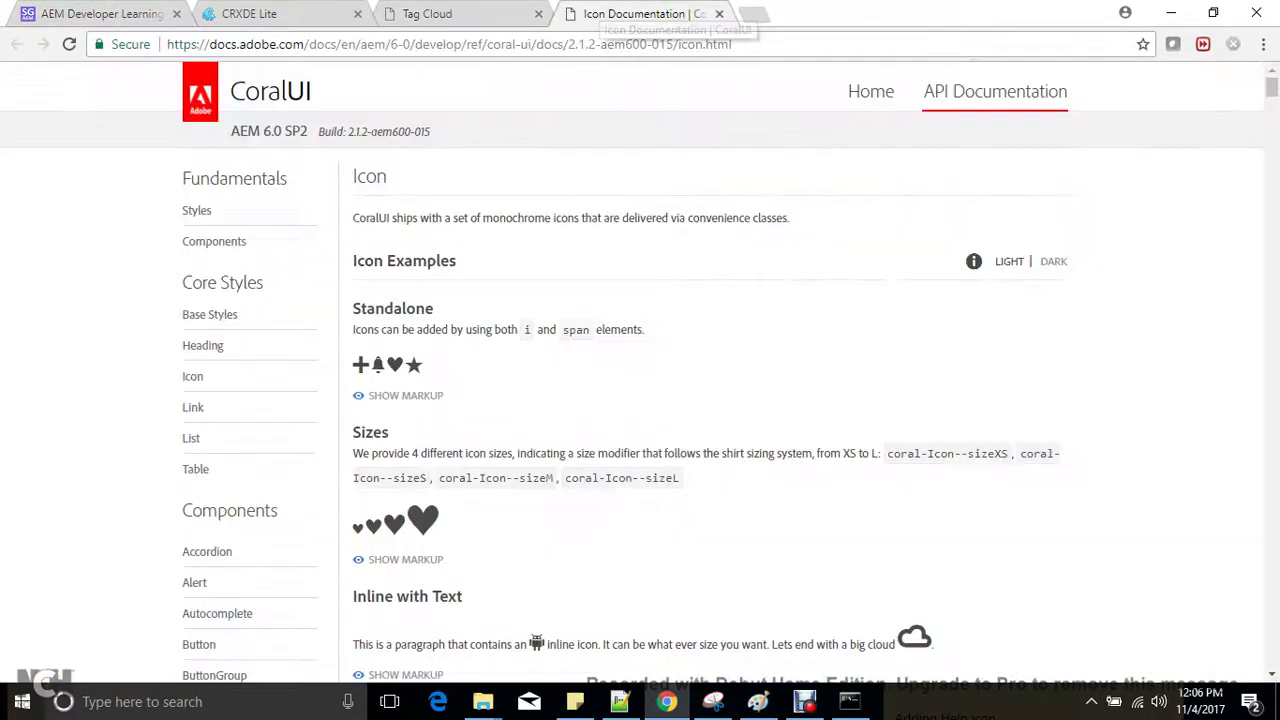
{"action": "left_click_drag", "start_coordinate": [1272, 88], "coordinate": [1272, 135]}
{"action": "scroll", "coordinate": [640, 400], "scroll_direction": "up", "scroll_amount": 10}
{"action": "scroll", "coordinate": [640, 400], "scroll_direction": "down", "scroll_amount": 20}
{"action": "scroll", "coordinate": [640, 400], "scroll_direction": "down", "scroll_amount": 20}
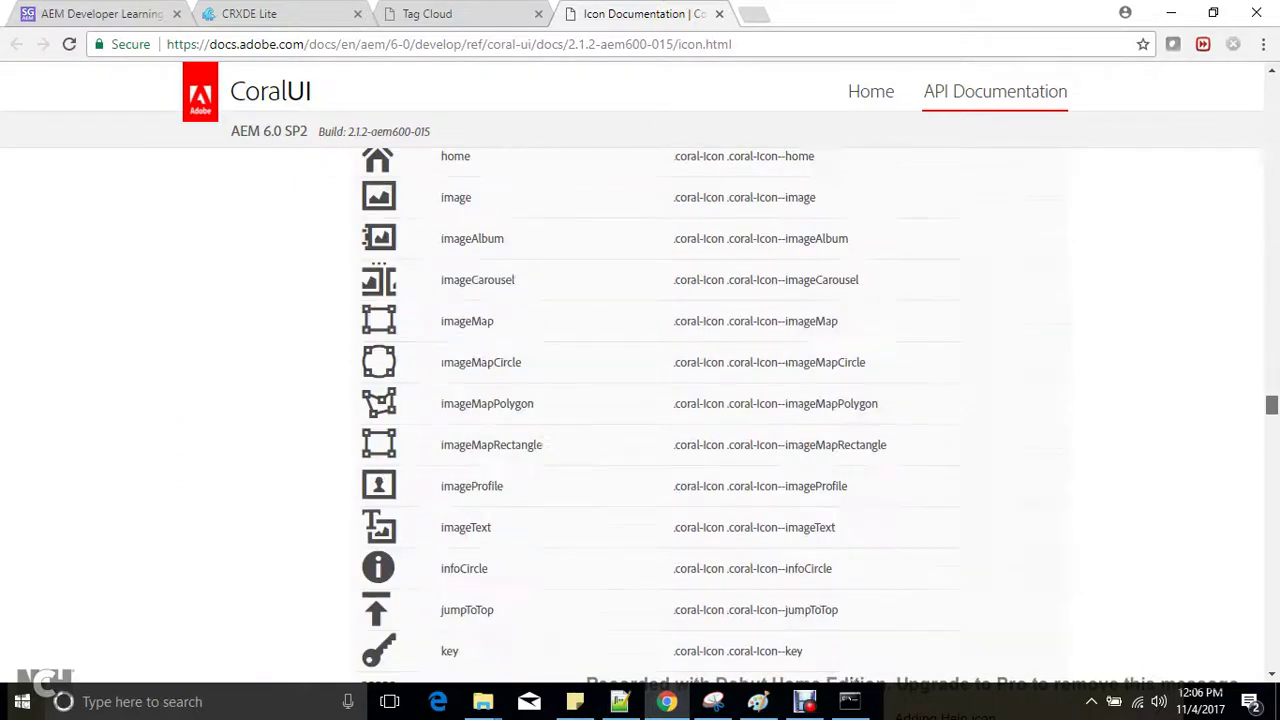
{"action": "scroll", "coordinate": [640, 400], "scroll_direction": "down", "scroll_amount": 12}
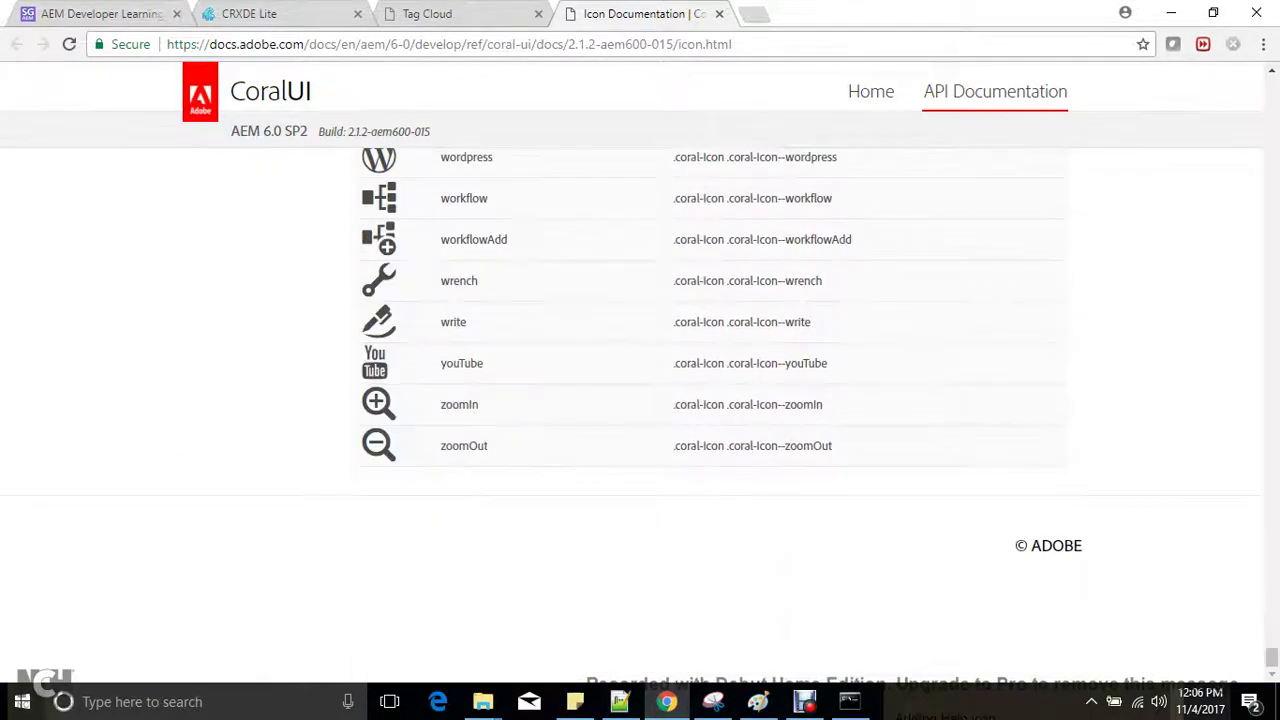
Step: Search the CoralUI icon documentation for facebook and copy the icon name from its class entry
{"action": "key", "text": "ctrl+f"}
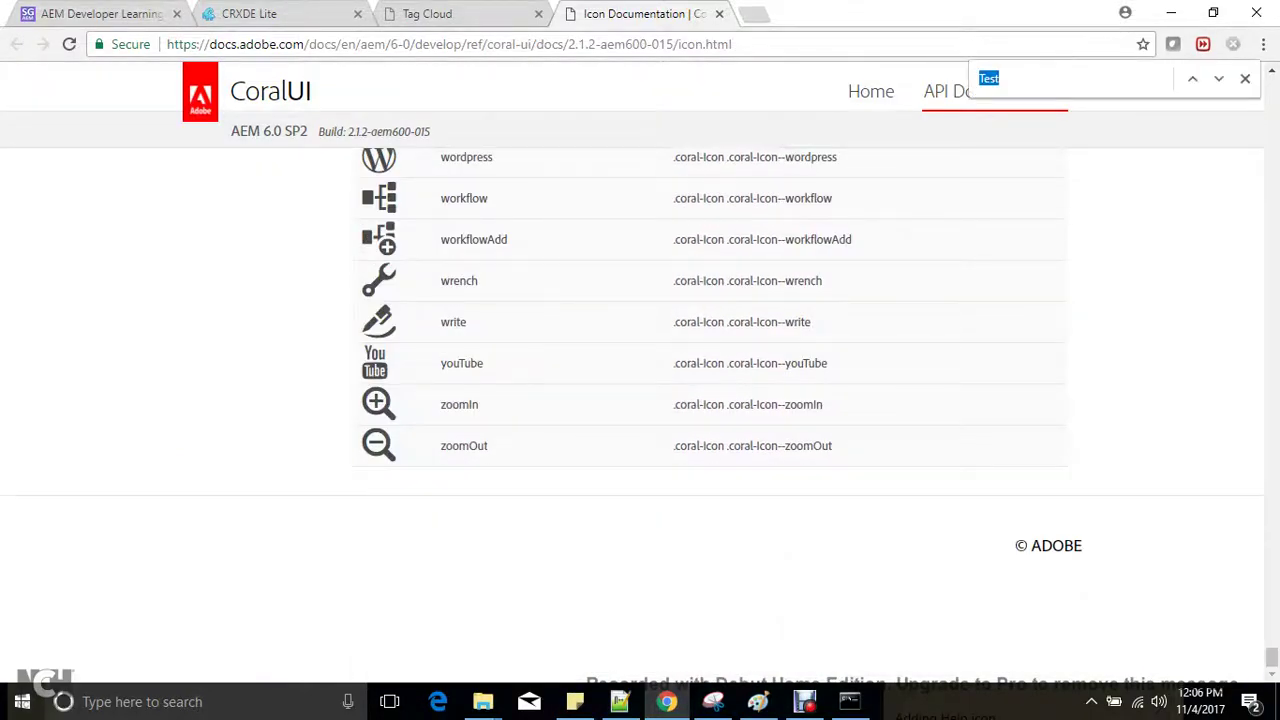
{"action": "type", "text": "faceb"}
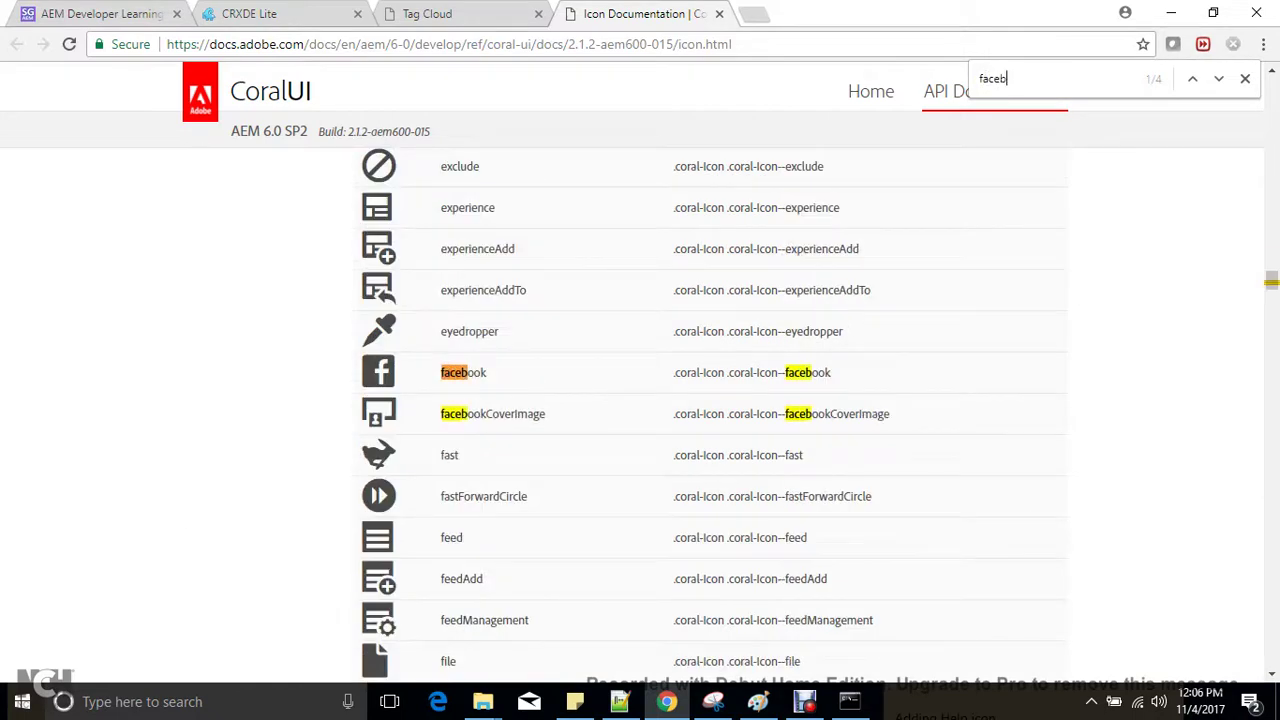
{"action": "type", "text": "ook"}
{"action": "key", "text": "Return"}
{"action": "key", "text": "Return"}
{"action": "key", "text": "Return"}
{"action": "key", "text": "Return"}
{"action": "key", "text": "Return"}
{"action": "double_click", "coordinate": [808, 373]}
{"action": "key", "text": "ctrl+c"}
Step: In CRXDE Lite, delete the abbreviation property from the internal component
{"action": "left_click", "coordinate": [249, 13]}
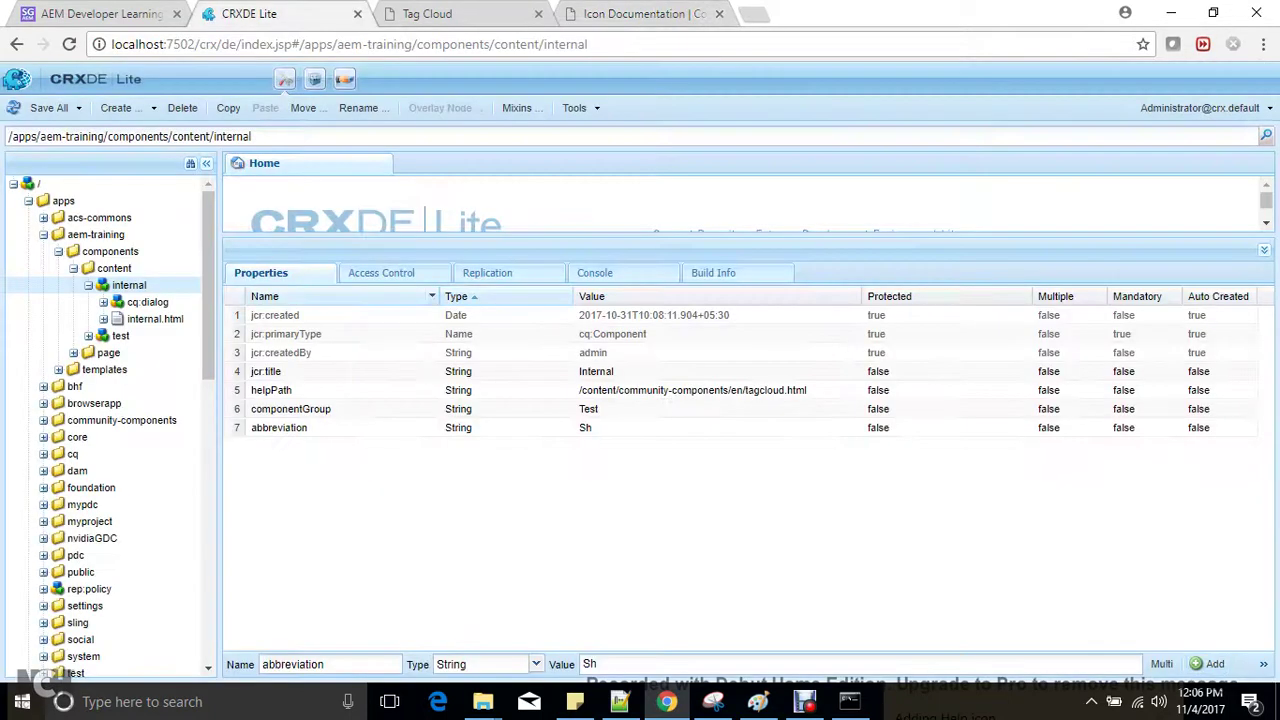
{"action": "right_click", "coordinate": [328, 421]}
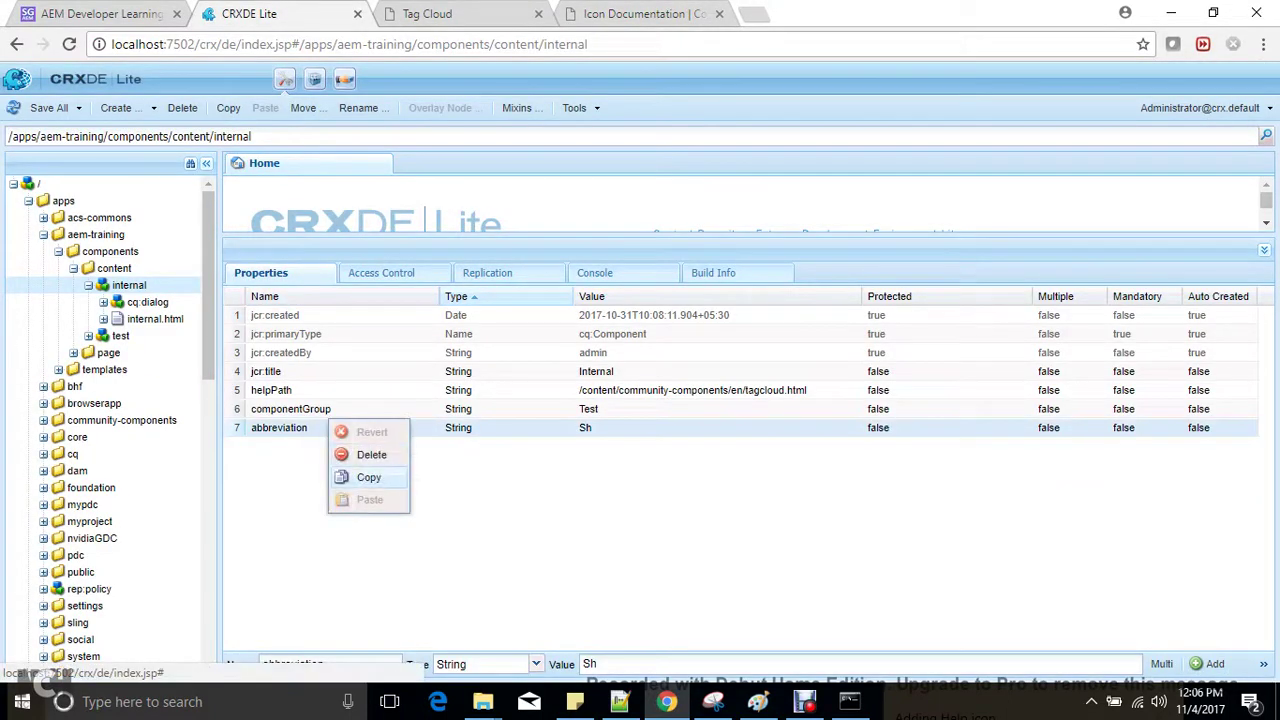
{"action": "left_click", "coordinate": [380, 459]}
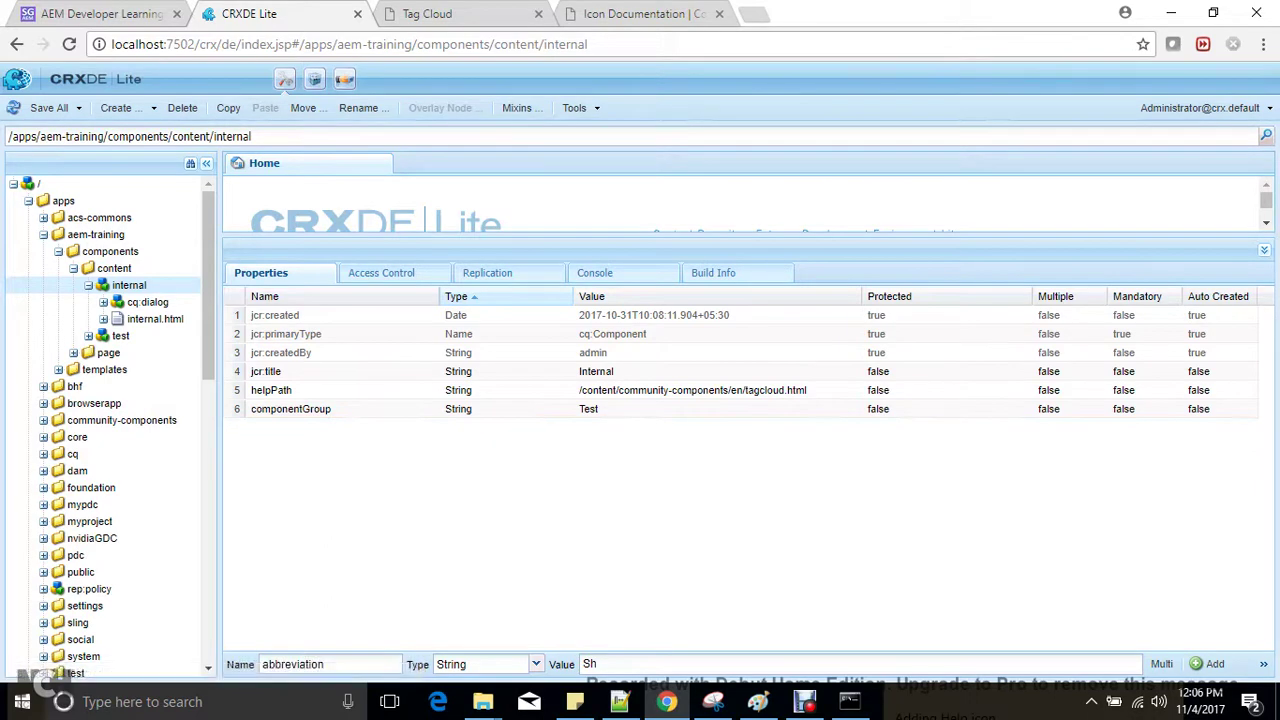
Step: Add a String property named cq:icon with the value facebook to the internal component and save it
{"action": "double_click", "coordinate": [324, 664]}
{"action": "type", "text": "cq:icon"}
{"action": "key", "text": "Tab"}
{"action": "key", "text": "Tab"}
{"action": "key", "text": "ctrl+v"}
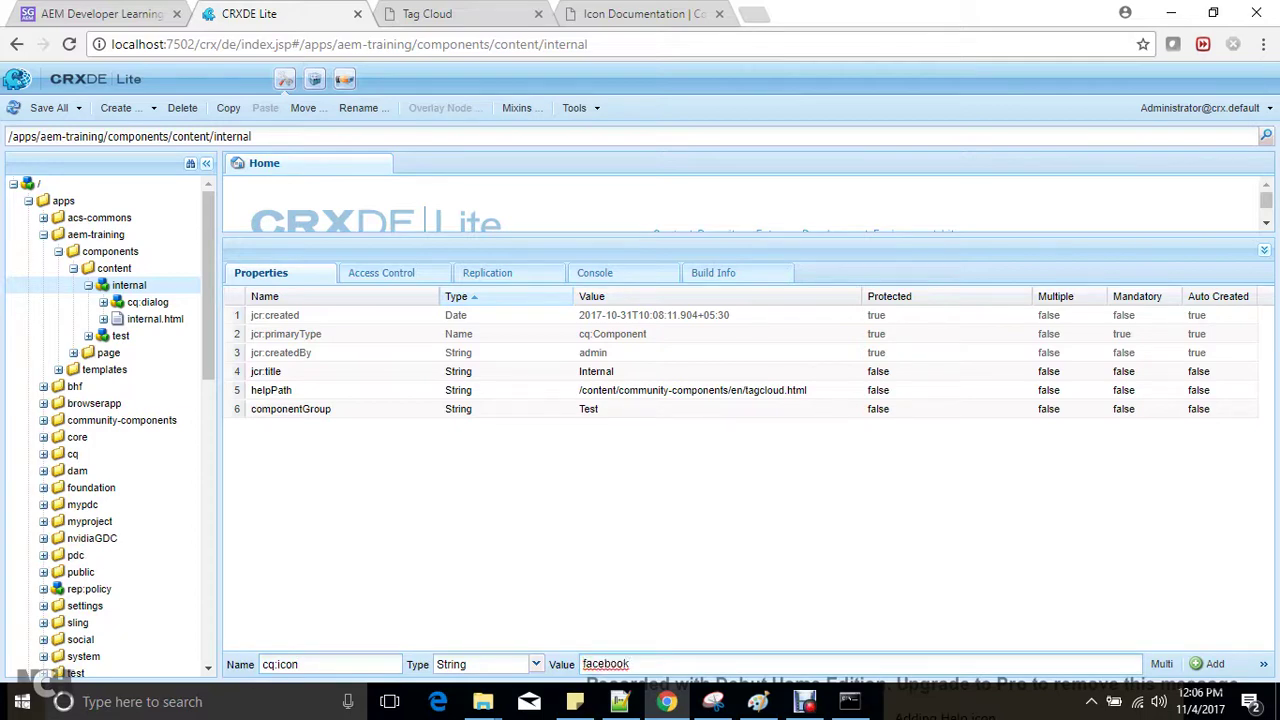
{"action": "left_click", "coordinate": [1208, 664]}
{"action": "key", "text": "ctrl+s"}
Step: Switch to the Tag Cloud page and open the design dialog of its root paragraph system
{"action": "left_click", "coordinate": [642, 14]}
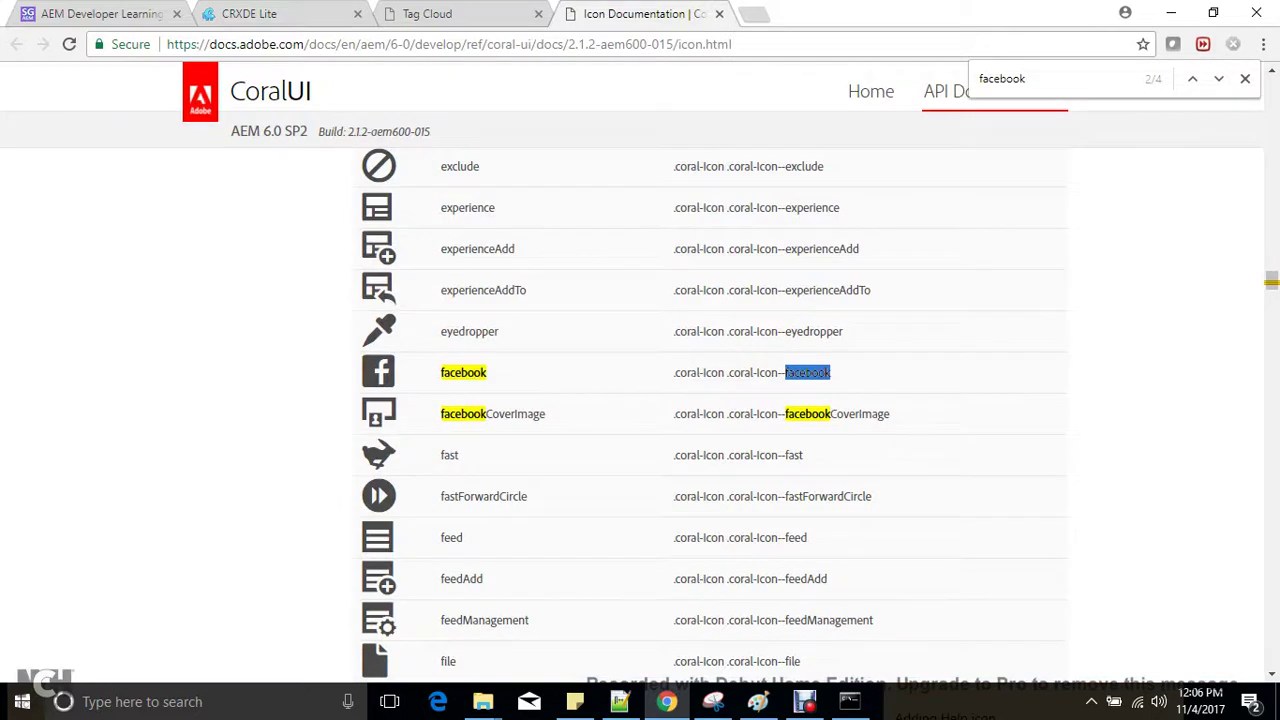
{"action": "key", "text": "ctrl+3"}
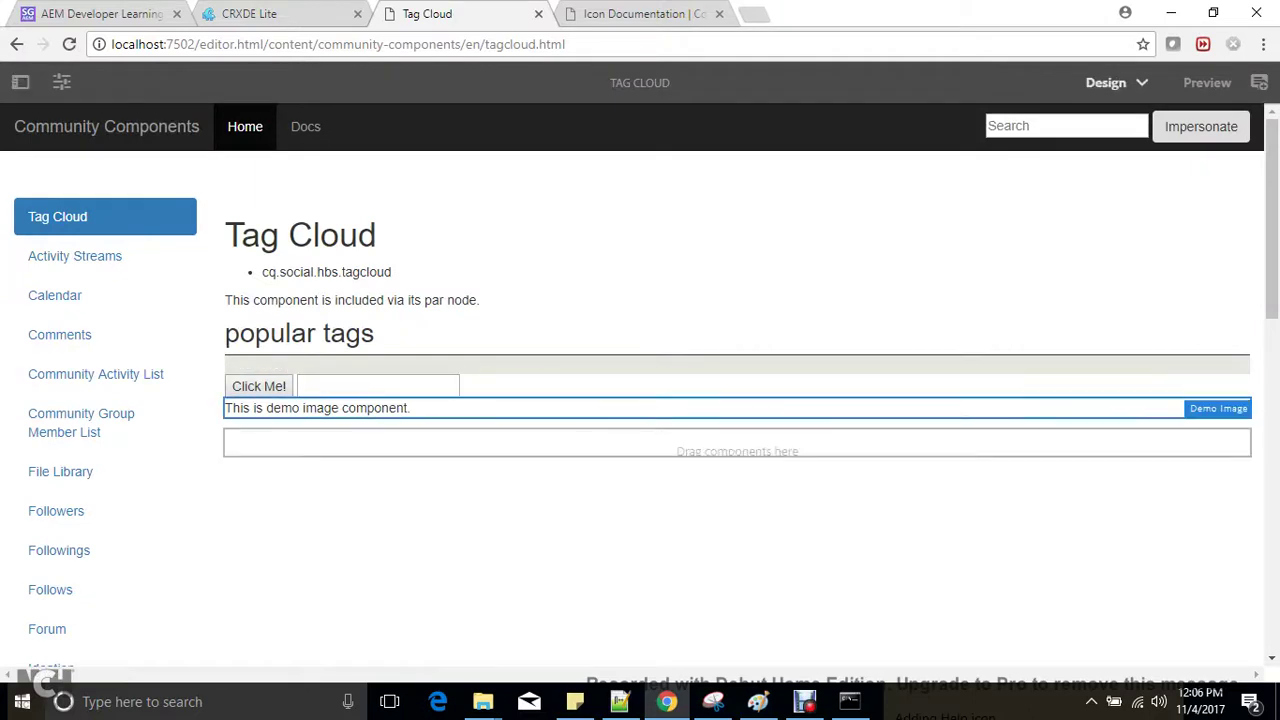
{"action": "left_click", "coordinate": [520, 444]}
{"action": "left_click", "coordinate": [252, 408]}
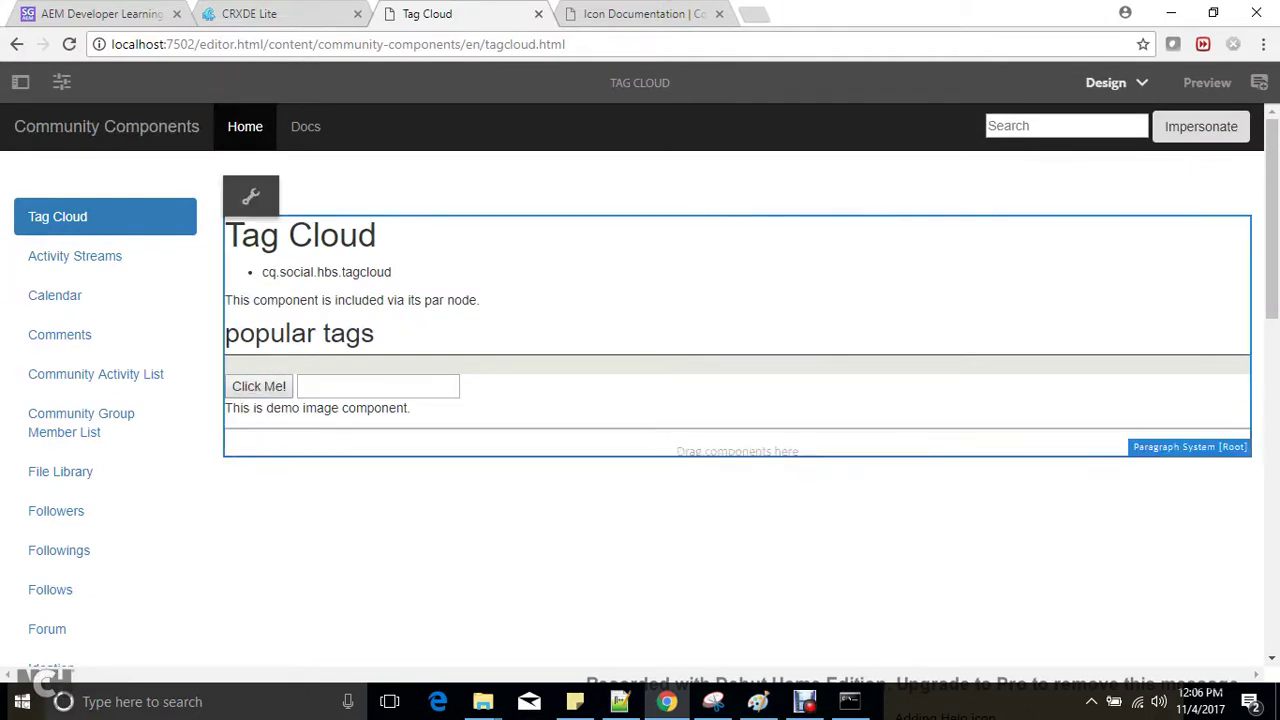
{"action": "left_click", "coordinate": [251, 197]}
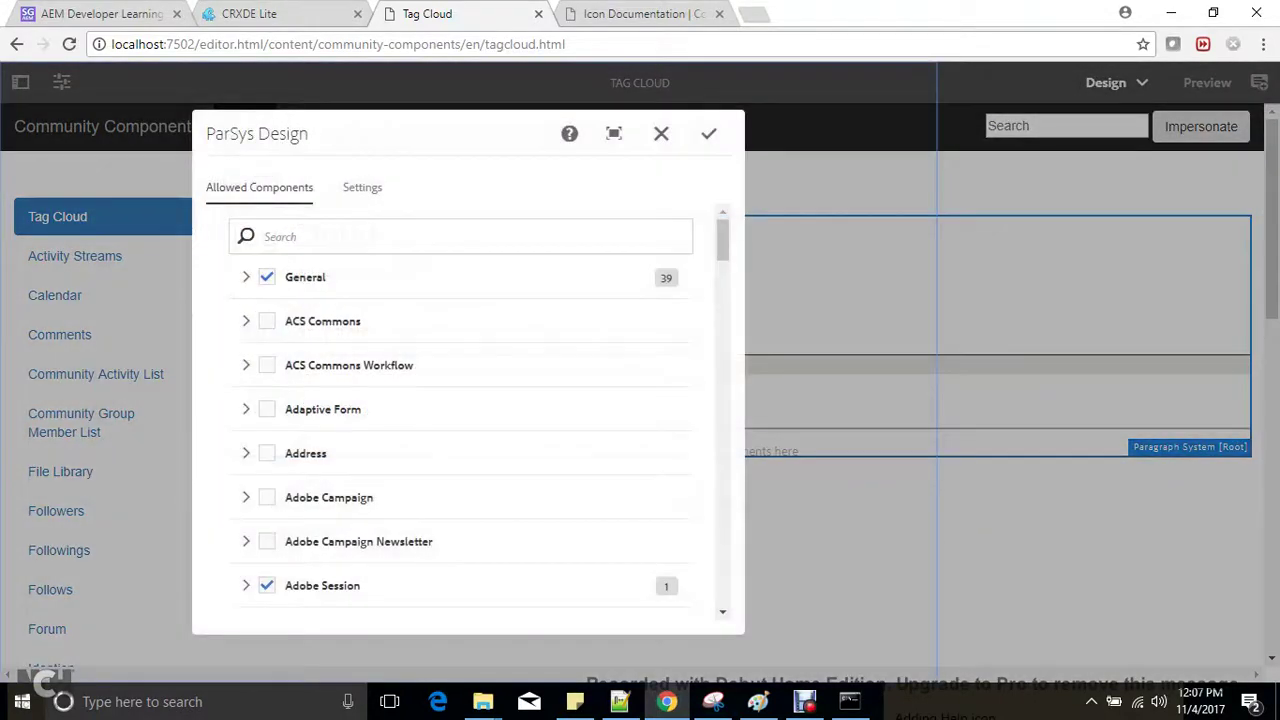
Step: Find the Test group among the allowed components, expand it and untick it to check the Internal component's icon
{"action": "key", "text": "ctrl+f"}
{"action": "type", "text": "Test"}
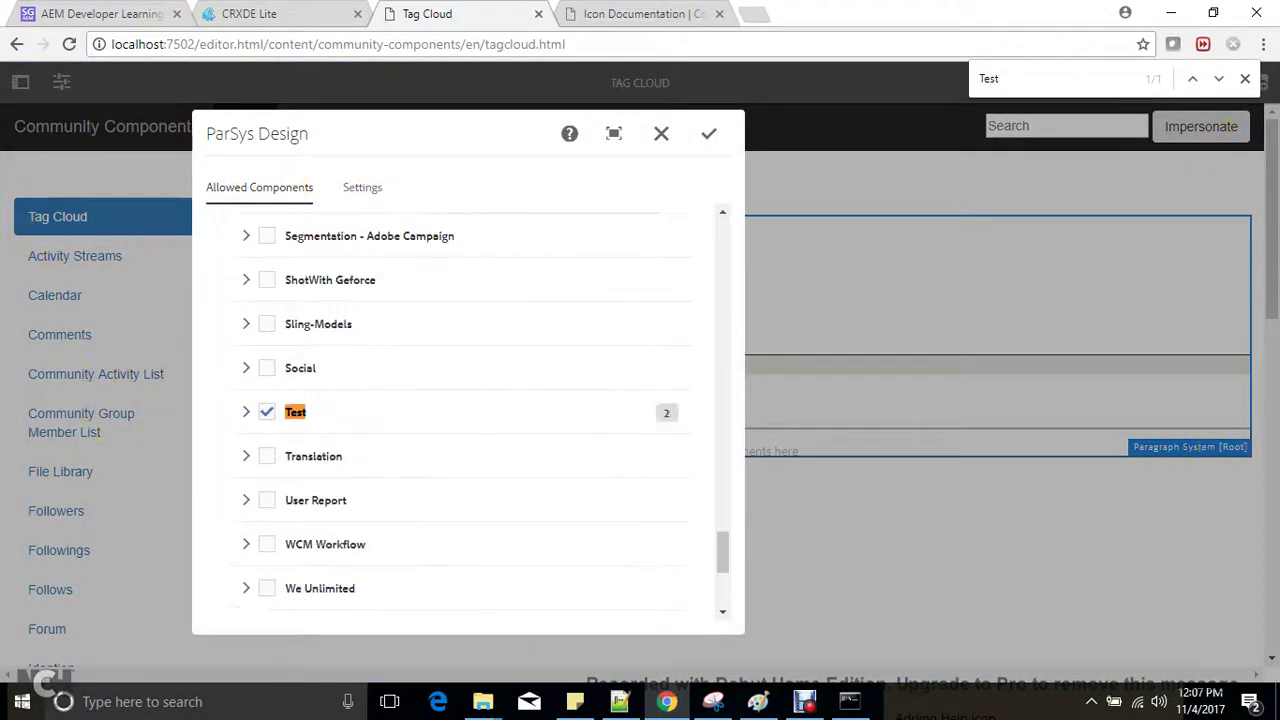
{"action": "left_click", "coordinate": [247, 412]}
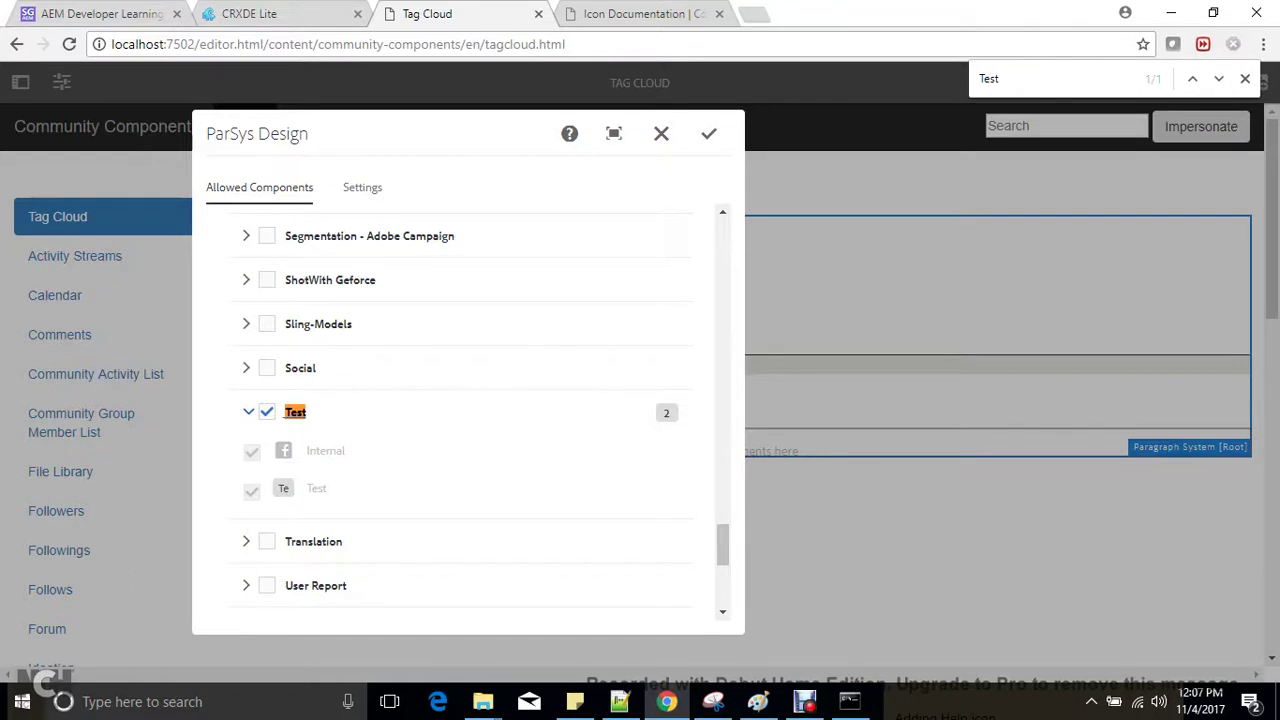
{"action": "left_click", "coordinate": [267, 412]}
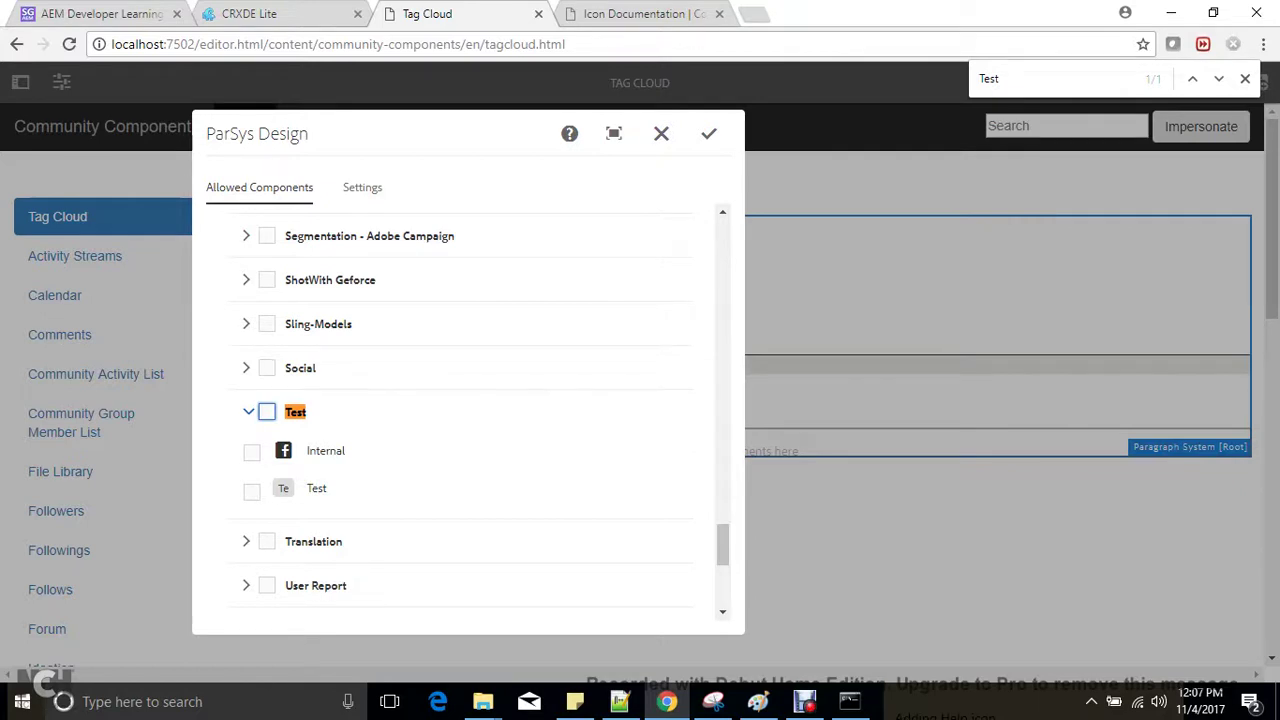
Step: Return to the blog post on useful component properties and review its PNG Images section
{"action": "left_click", "coordinate": [600, 14]}
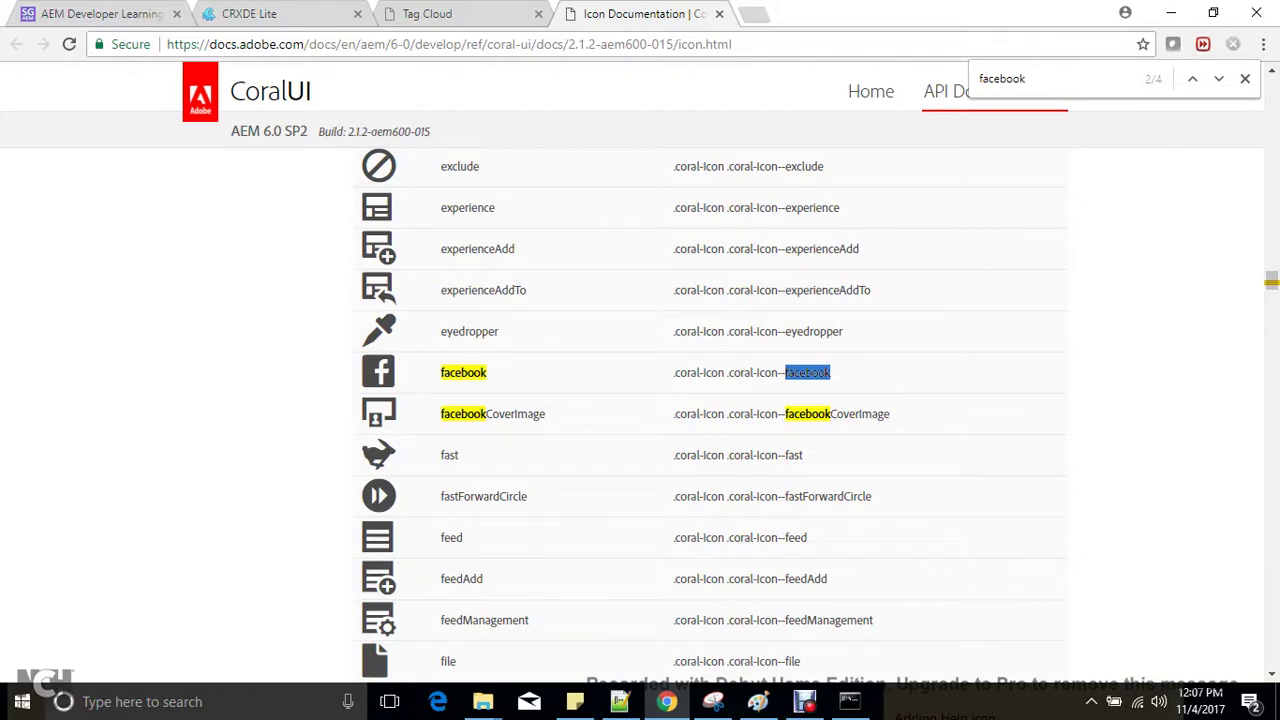
{"action": "left_click", "coordinate": [150, 14]}
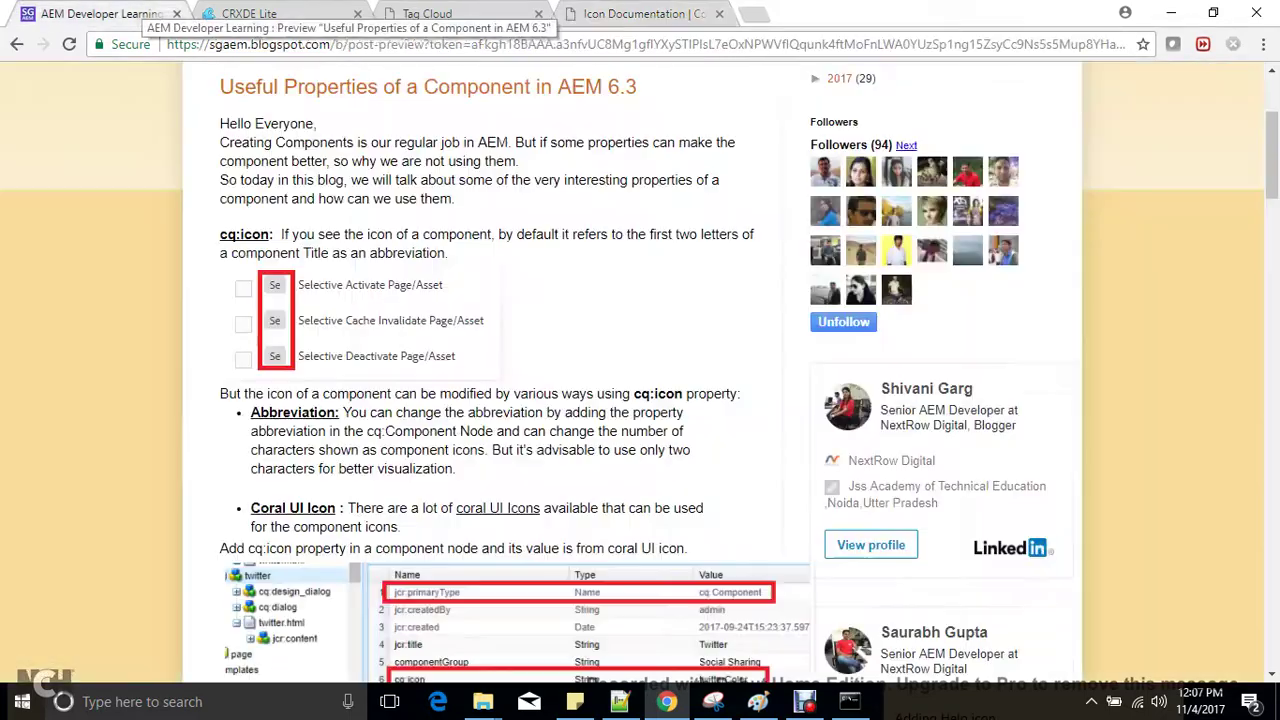
{"action": "scroll", "coordinate": [640, 370], "scroll_direction": "down", "scroll_amount": 5}
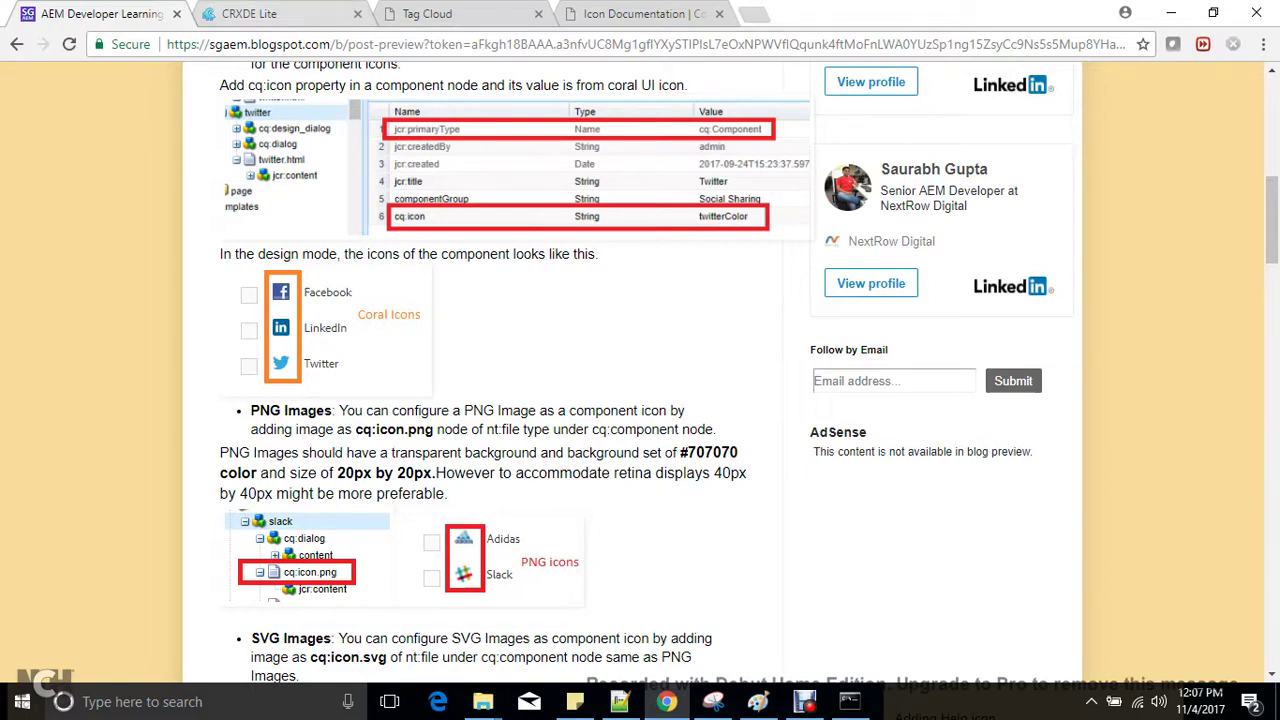
Step: In CRXDE Lite, create a file named cq:icon.png under the internal component and close the extra page that opens
{"action": "left_click", "coordinate": [247, 14]}
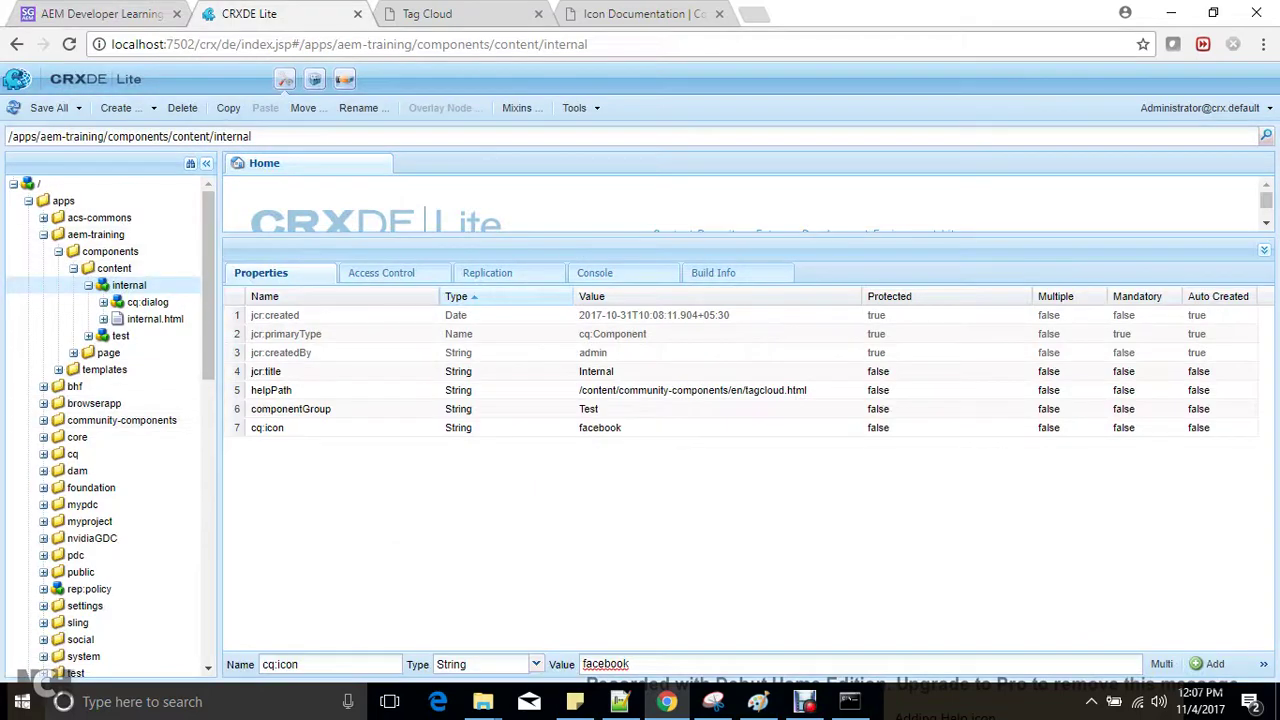
{"action": "right_click", "coordinate": [112, 288]}
{"action": "mouse_move", "coordinate": [160, 357]}
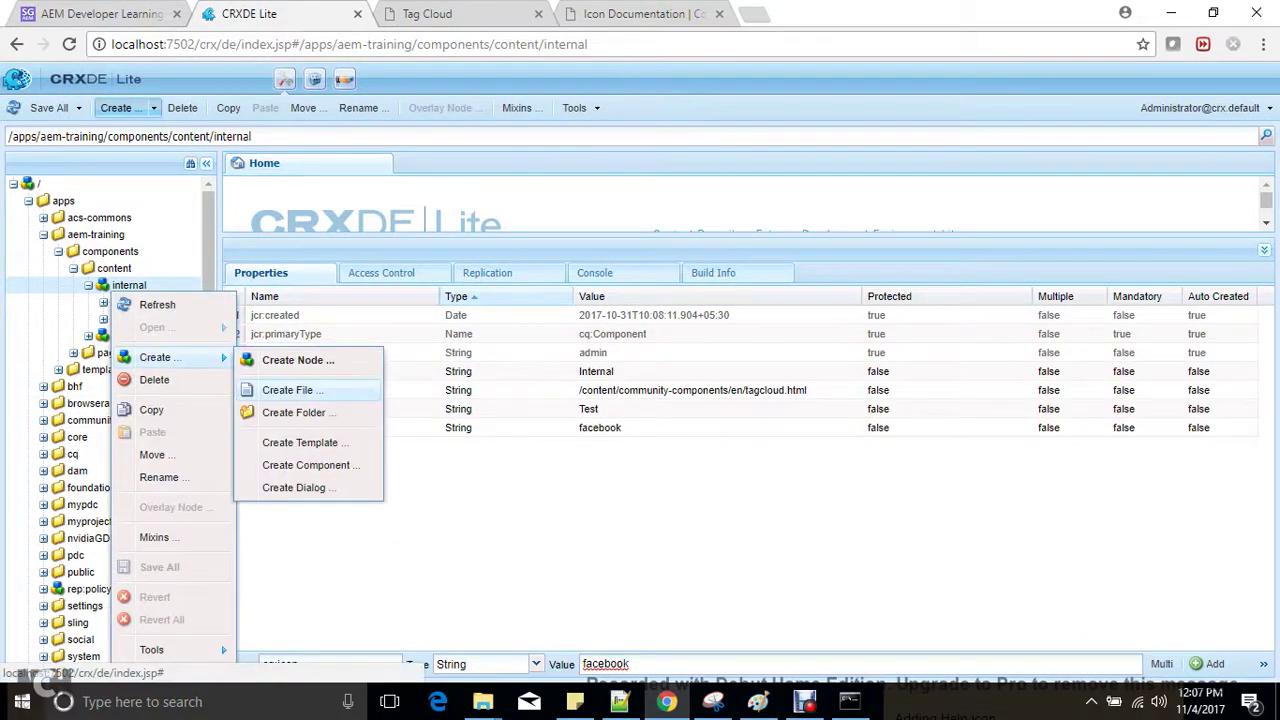
{"action": "left_click", "coordinate": [300, 390]}
{"action": "type", "text": "cq"}
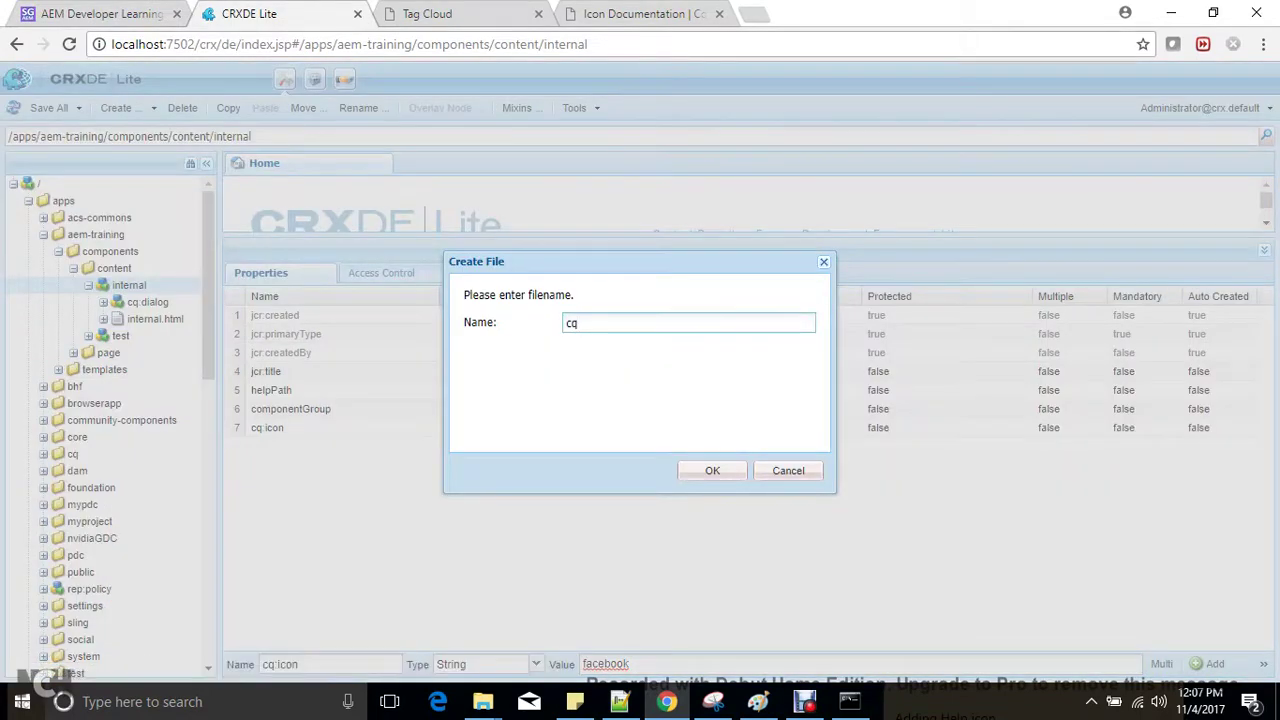
{"action": "type", "text": ":icon"}
{"action": "key", "text": "BackSpace"}
{"action": "key", "text": "BackSpace"}
{"action": "key", "text": "BackSpace"}
{"action": "key", "text": "BackSpace"}
{"action": "type", "text": ":icon.png"}
{"action": "key", "text": "Return"}
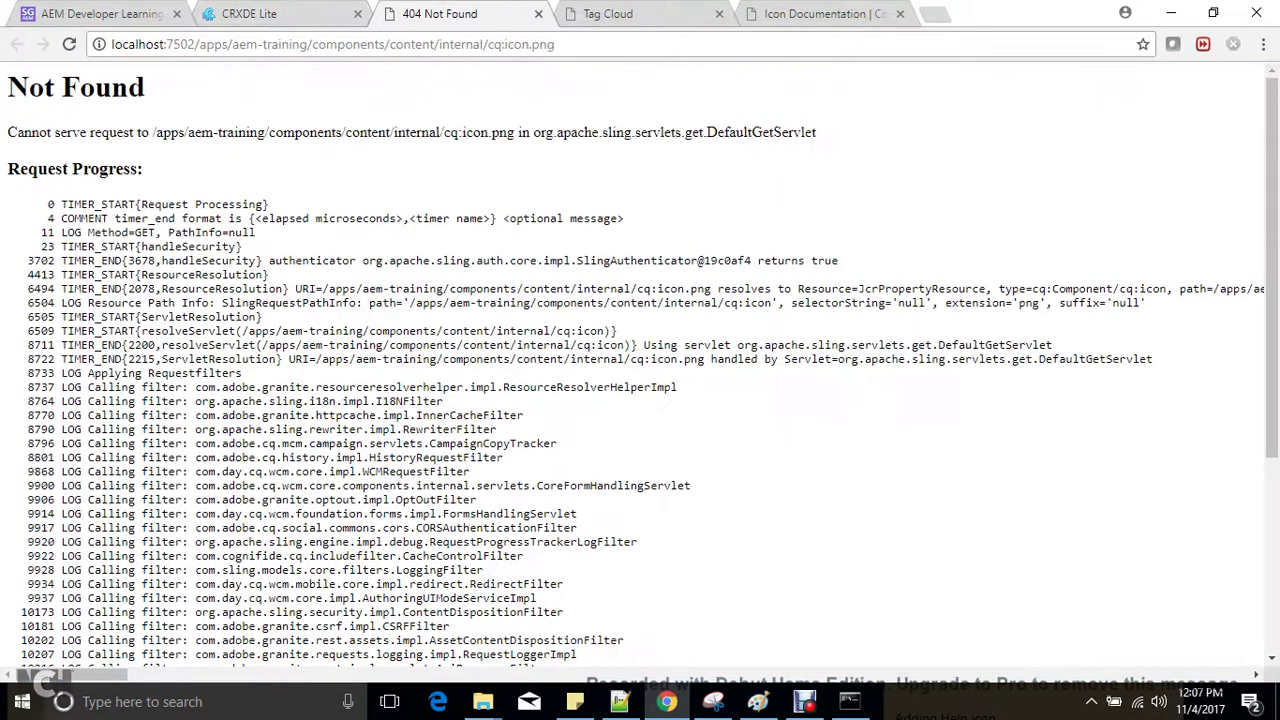
{"action": "left_click", "coordinate": [538, 13]}
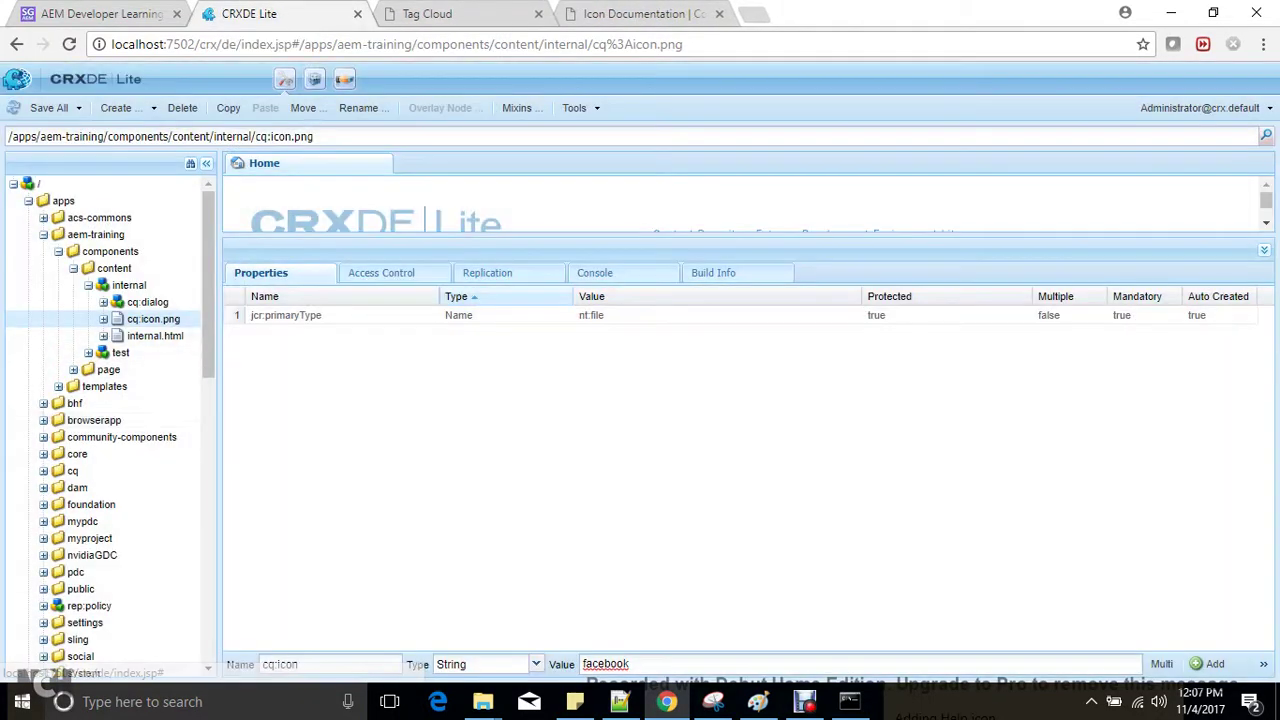
Step: Upload the Desktop image 1313352481.jpg as the jcr:data of the jcr:content node under cq:icon.png
{"action": "left_click", "coordinate": [103, 318]}
{"action": "left_click", "coordinate": [165, 335]}
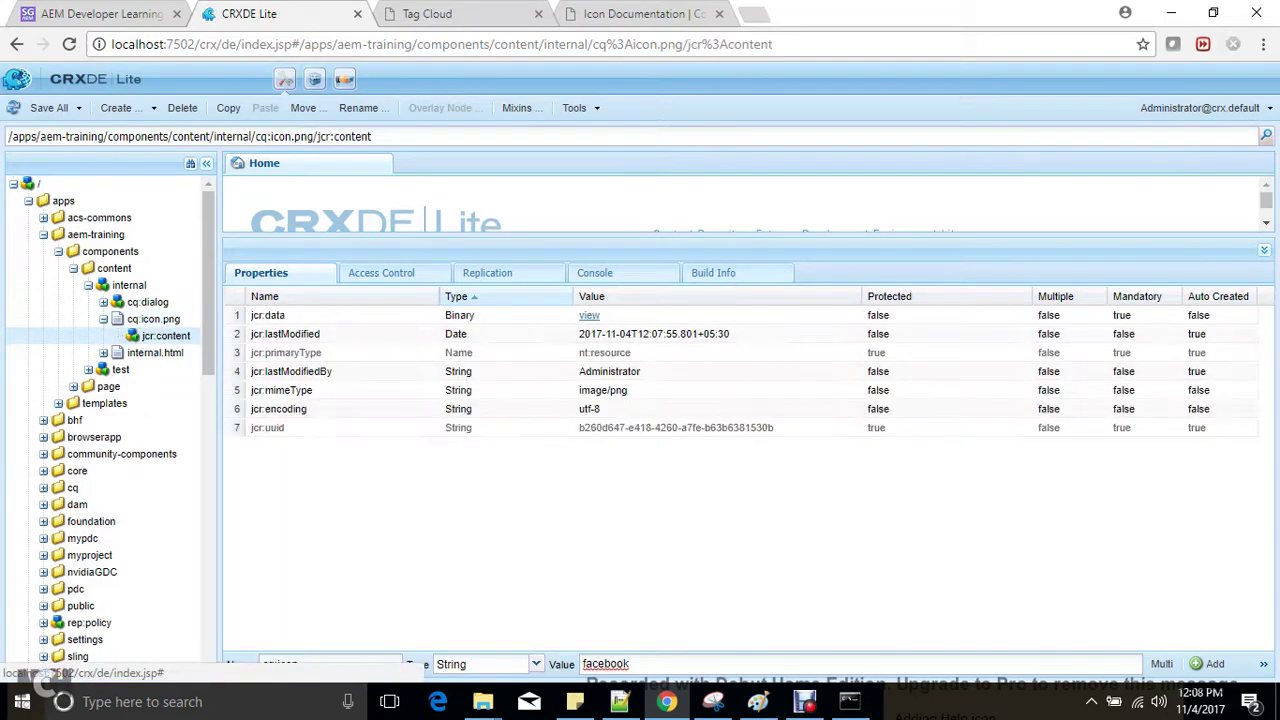
{"action": "double_click", "coordinate": [590, 315]}
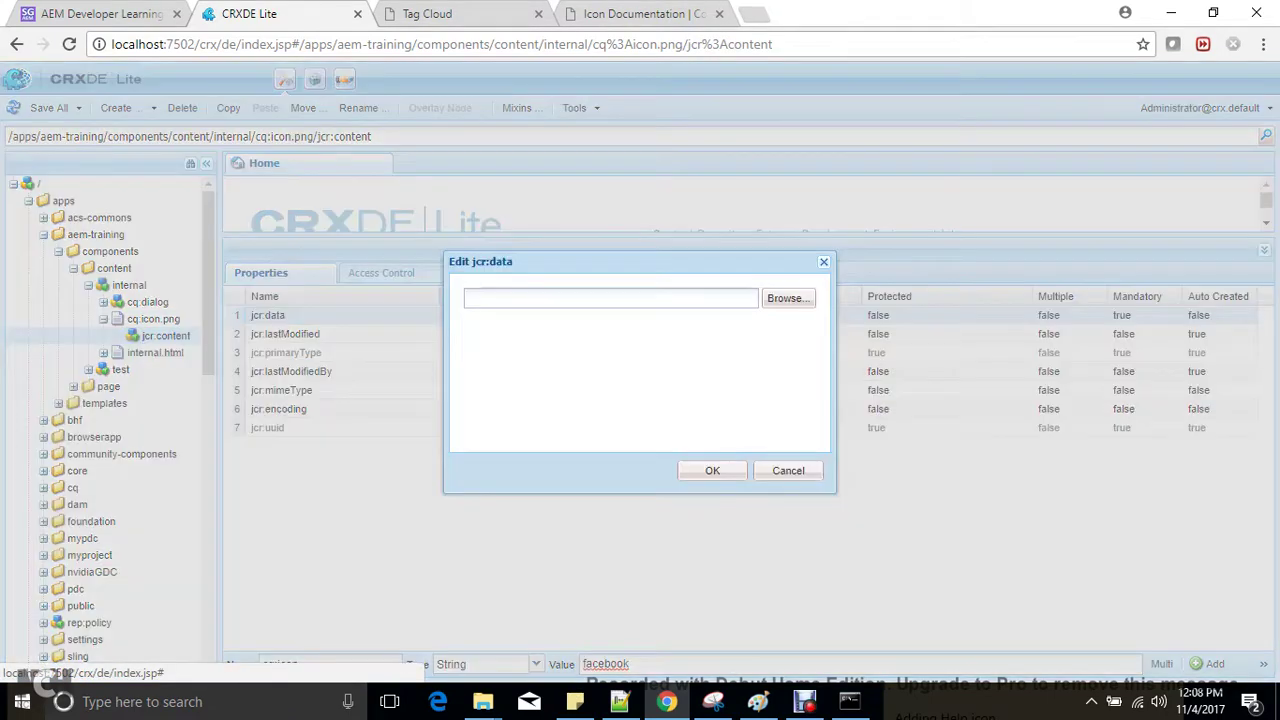
{"action": "left_click", "coordinate": [788, 298]}
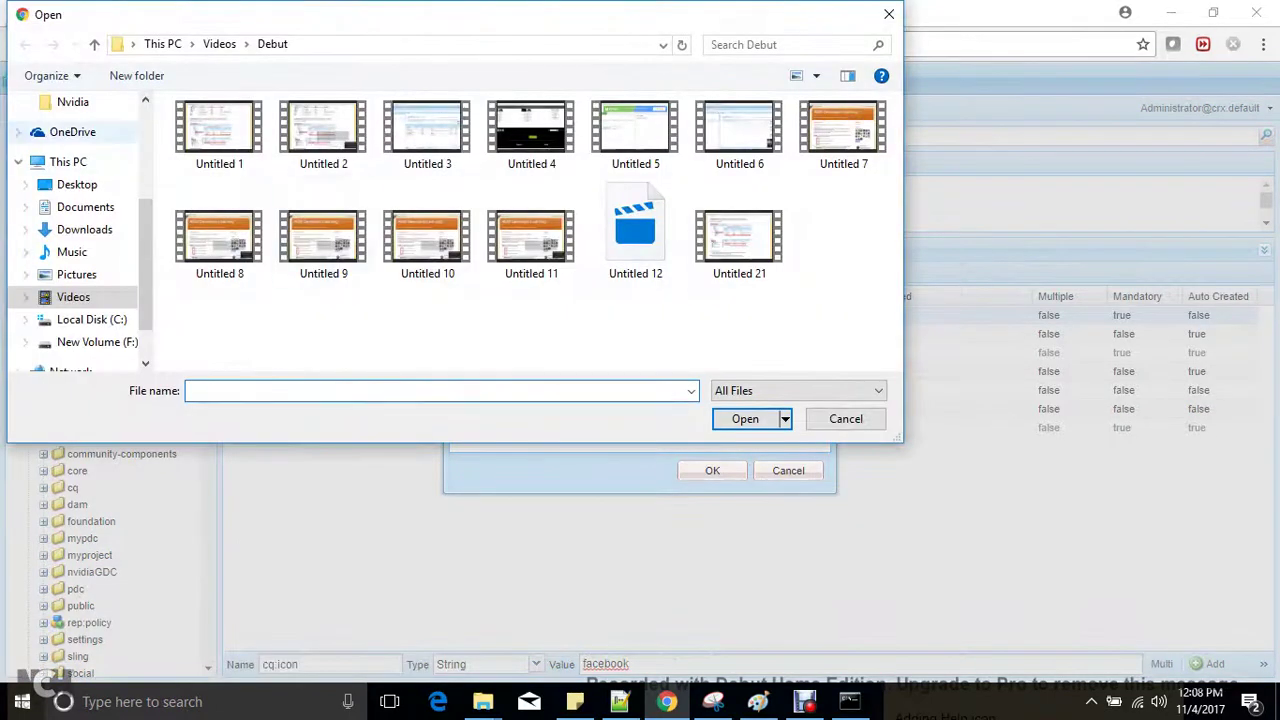
{"action": "left_click", "coordinate": [77, 185]}
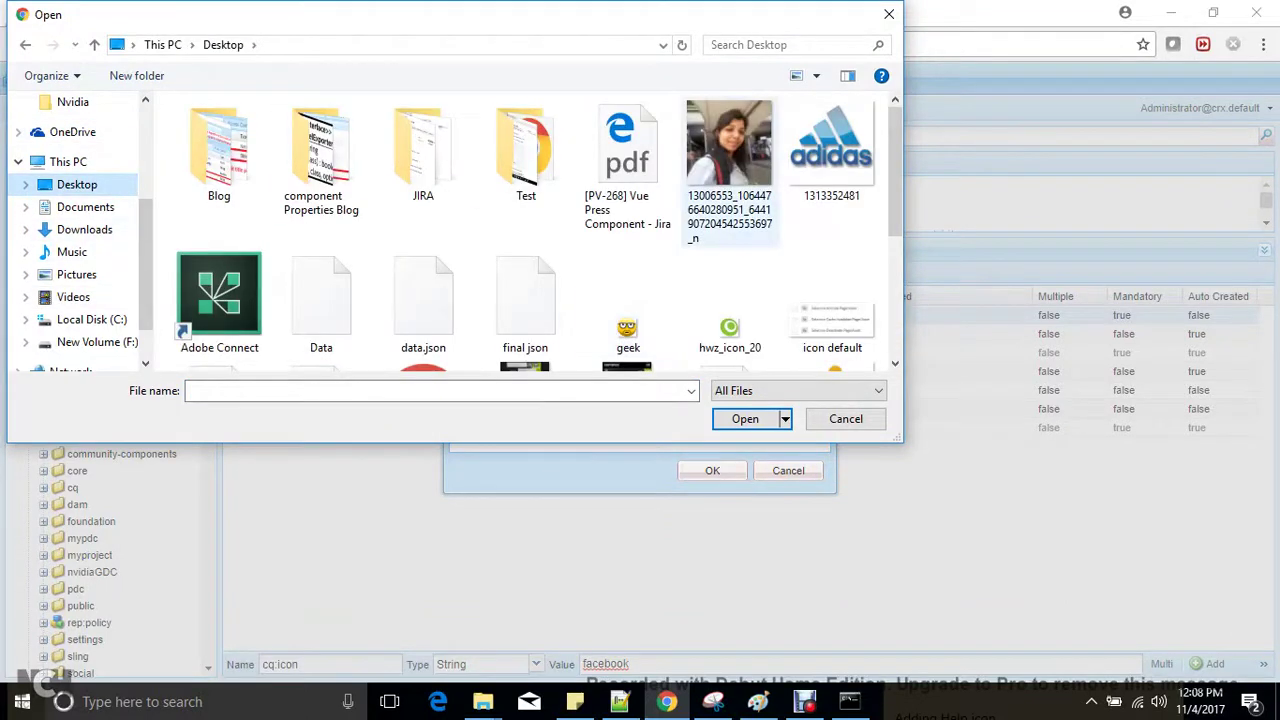
{"action": "double_click", "coordinate": [831, 150]}
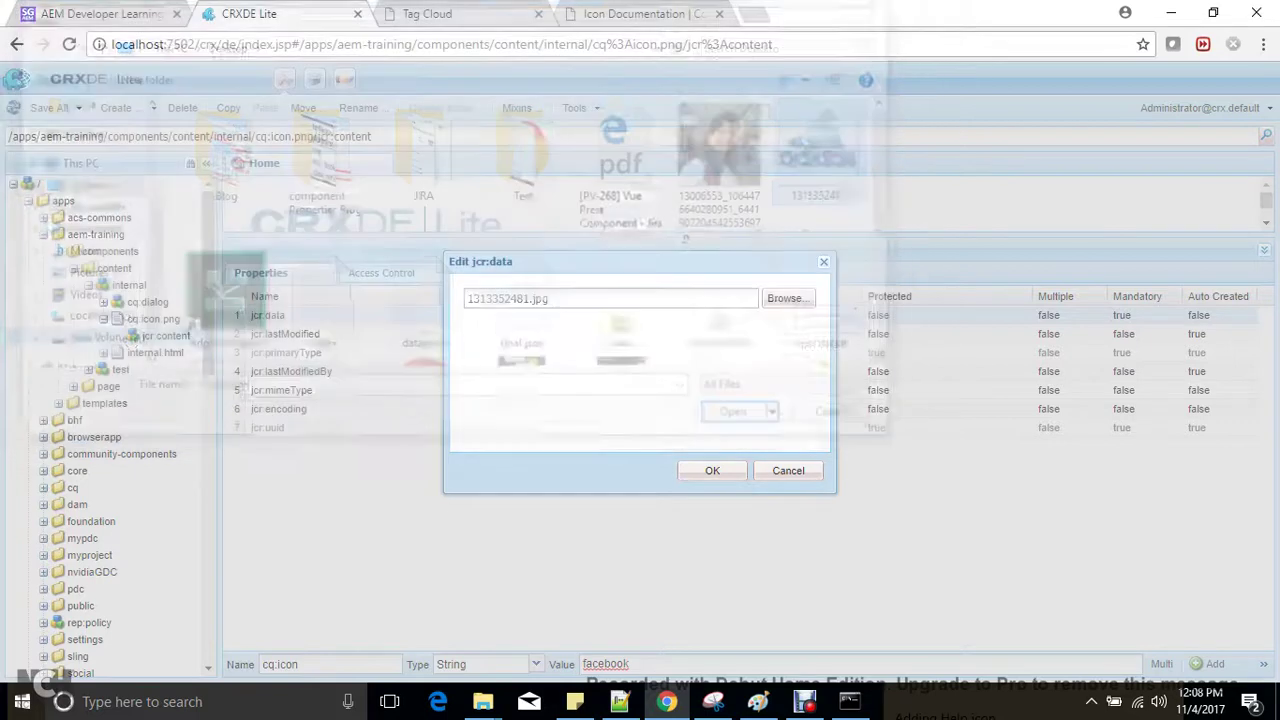
{"action": "left_click", "coordinate": [712, 470]}
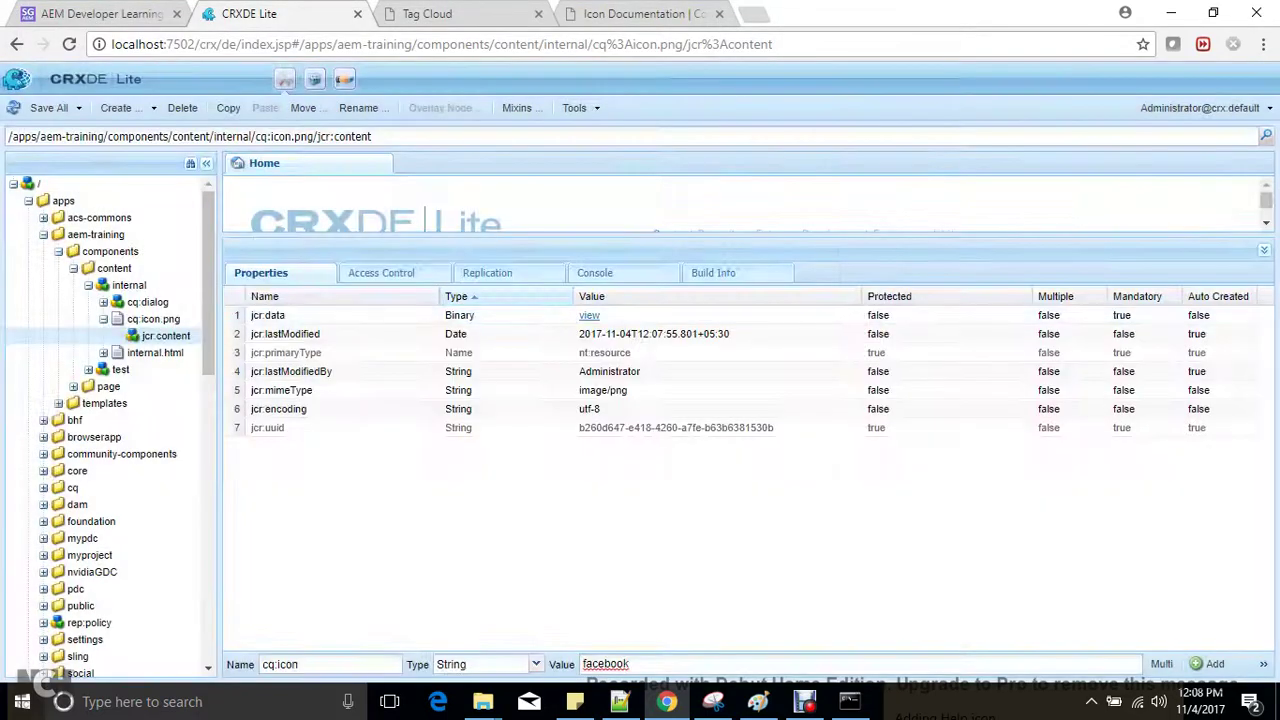
Step: Inspect the cq:icon.png node and its jcr:content, and reload the Tag Cloud page
{"action": "left_click", "coordinate": [153, 319]}
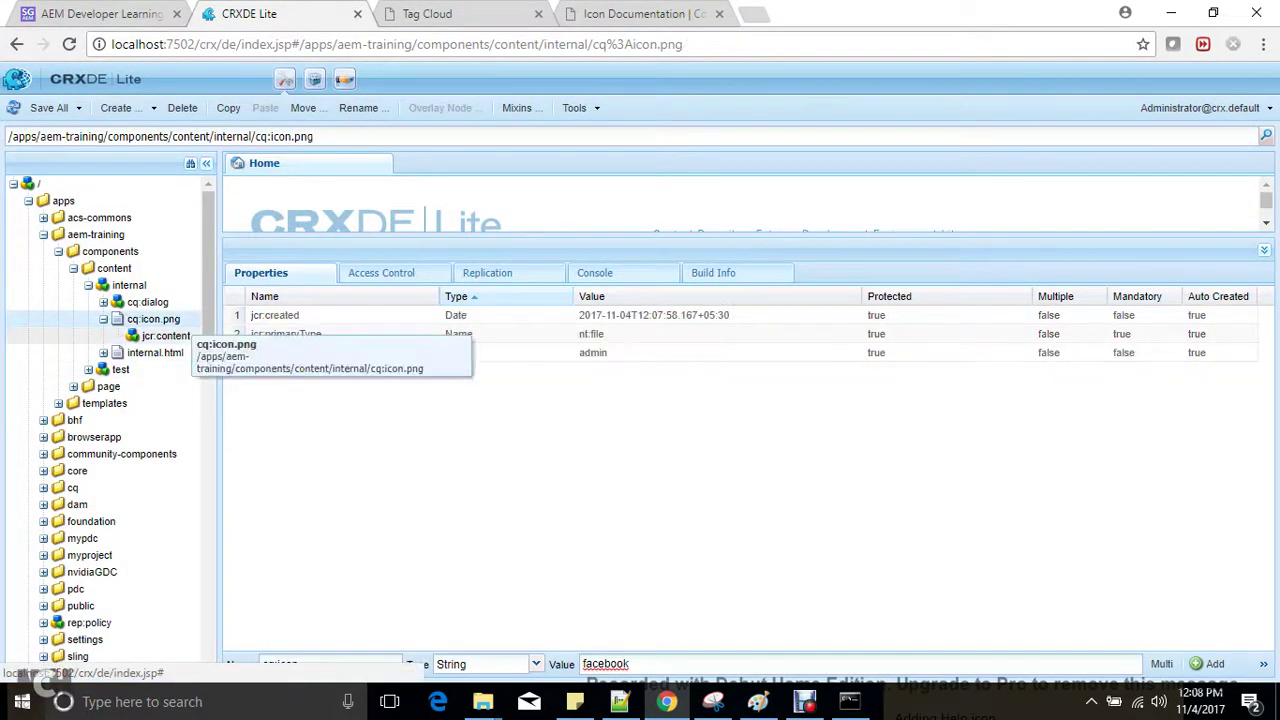
{"action": "left_click", "coordinate": [165, 336]}
{"action": "left_click", "coordinate": [150, 319]}
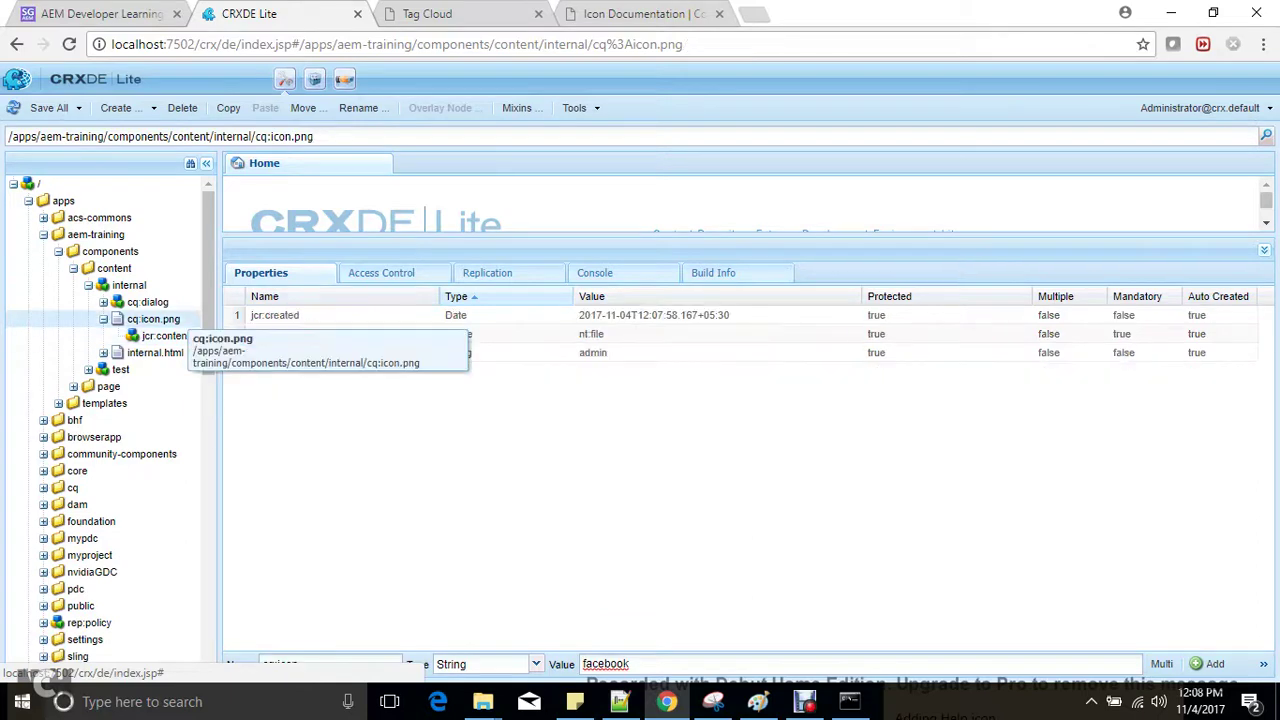
{"action": "left_click", "coordinate": [460, 14]}
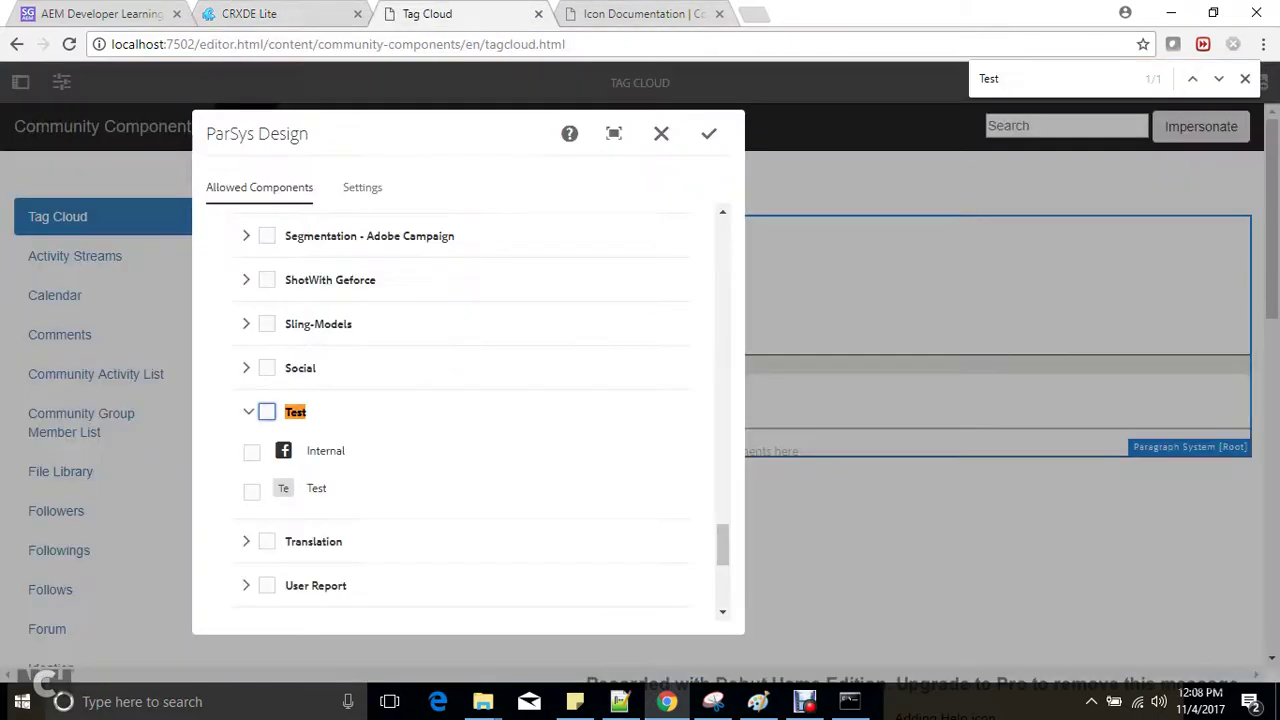
{"action": "key", "text": "F5"}
Step: In CRXDE Lite, delete the cq:icon property from the internal component and collapse its cq:dialog node
{"action": "key", "text": "ctrl+shift+Tab"}
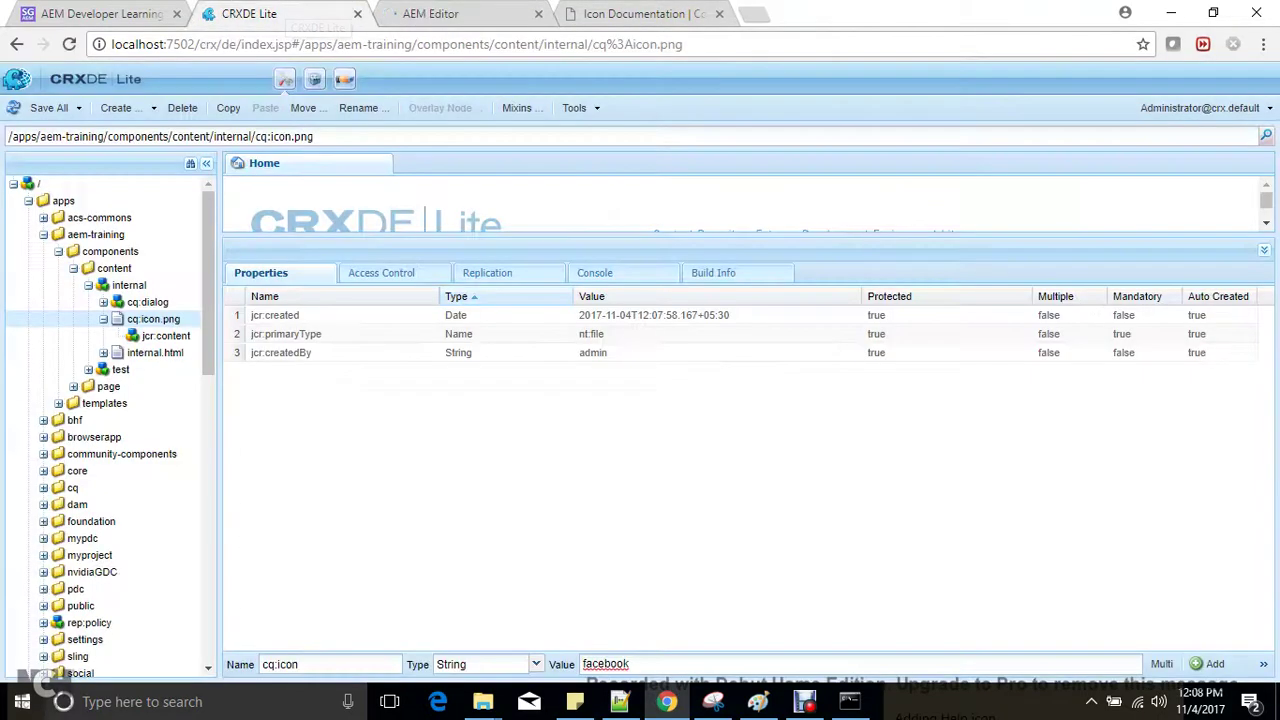
{"action": "left_click", "coordinate": [153, 319]}
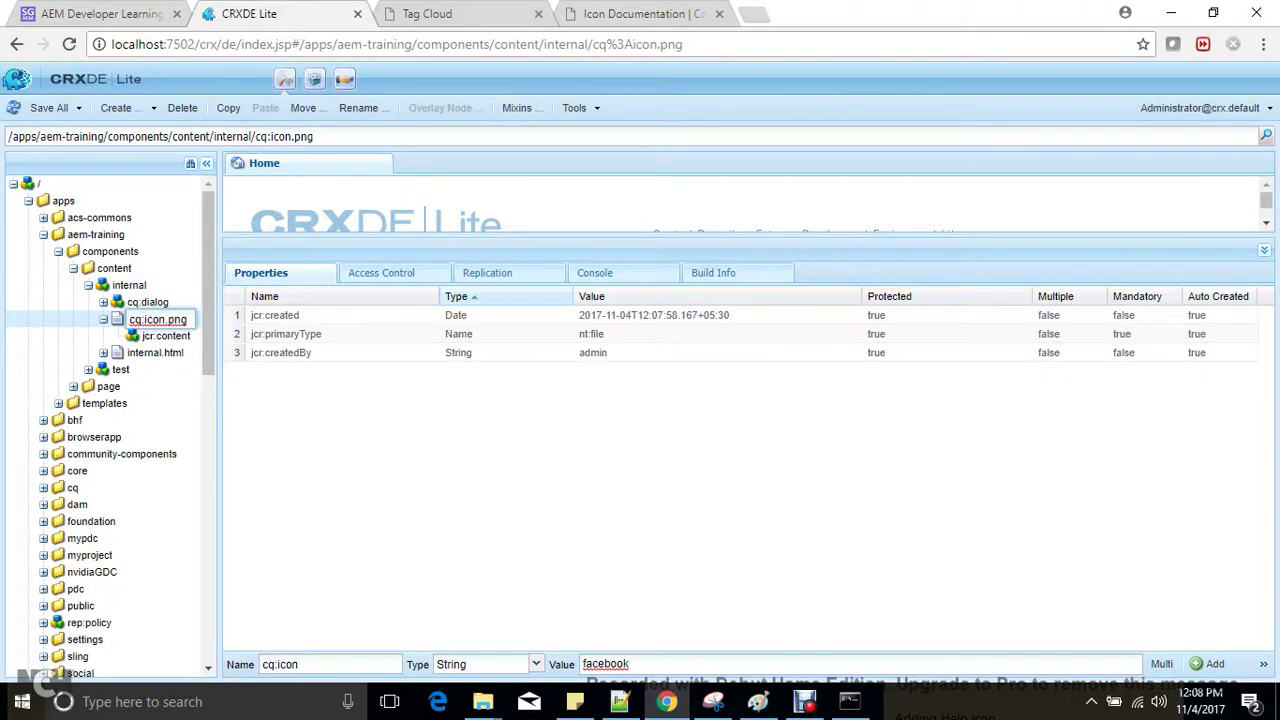
{"action": "left_click", "coordinate": [148, 302]}
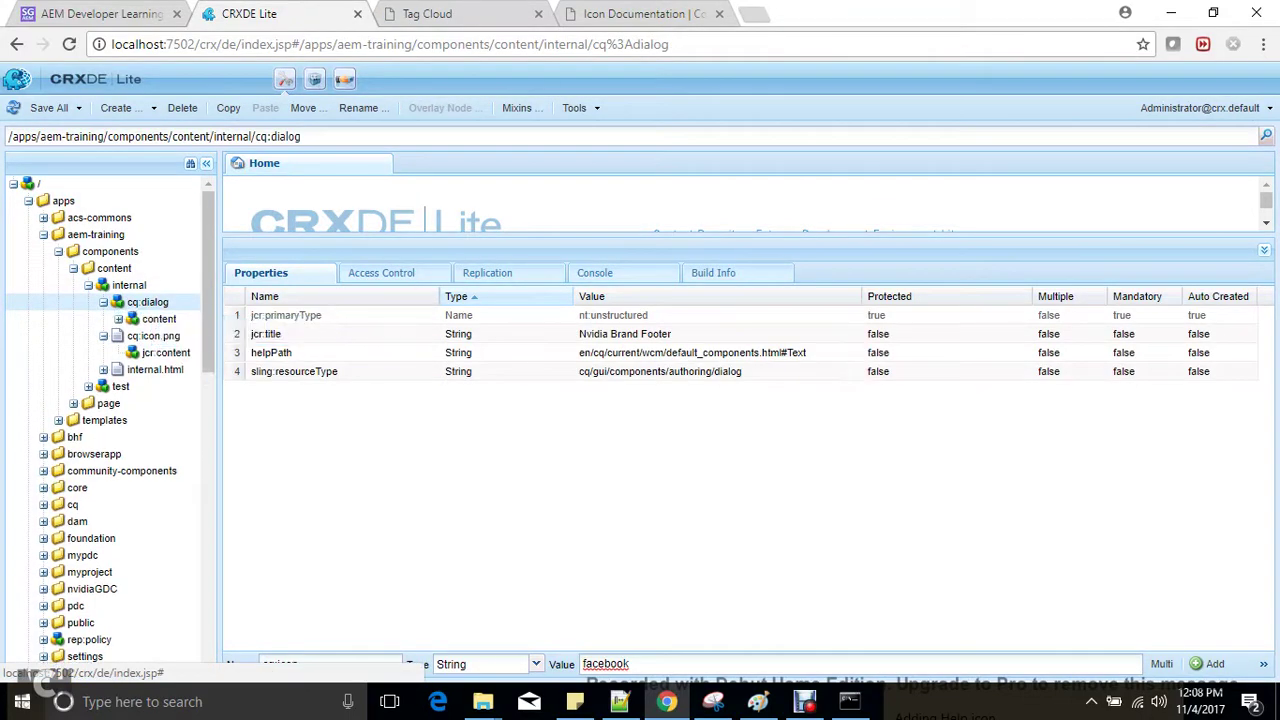
{"action": "left_click", "coordinate": [129, 285]}
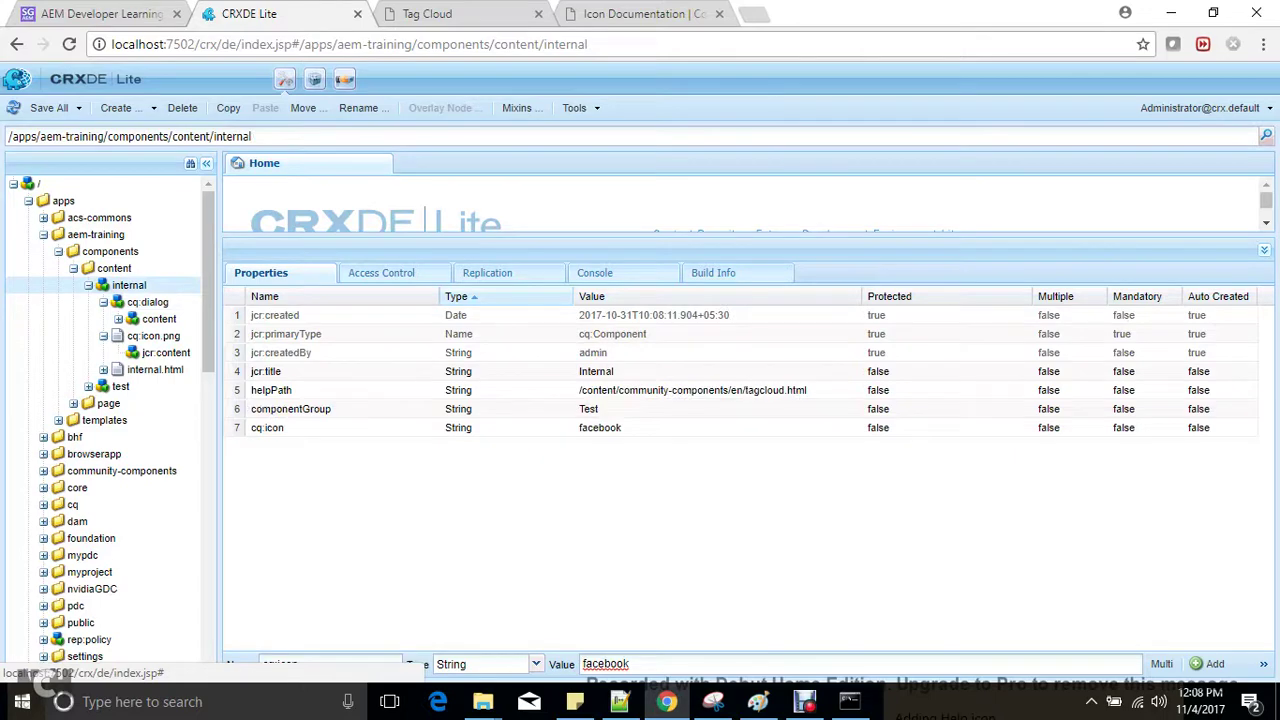
{"action": "right_click", "coordinate": [333, 424]}
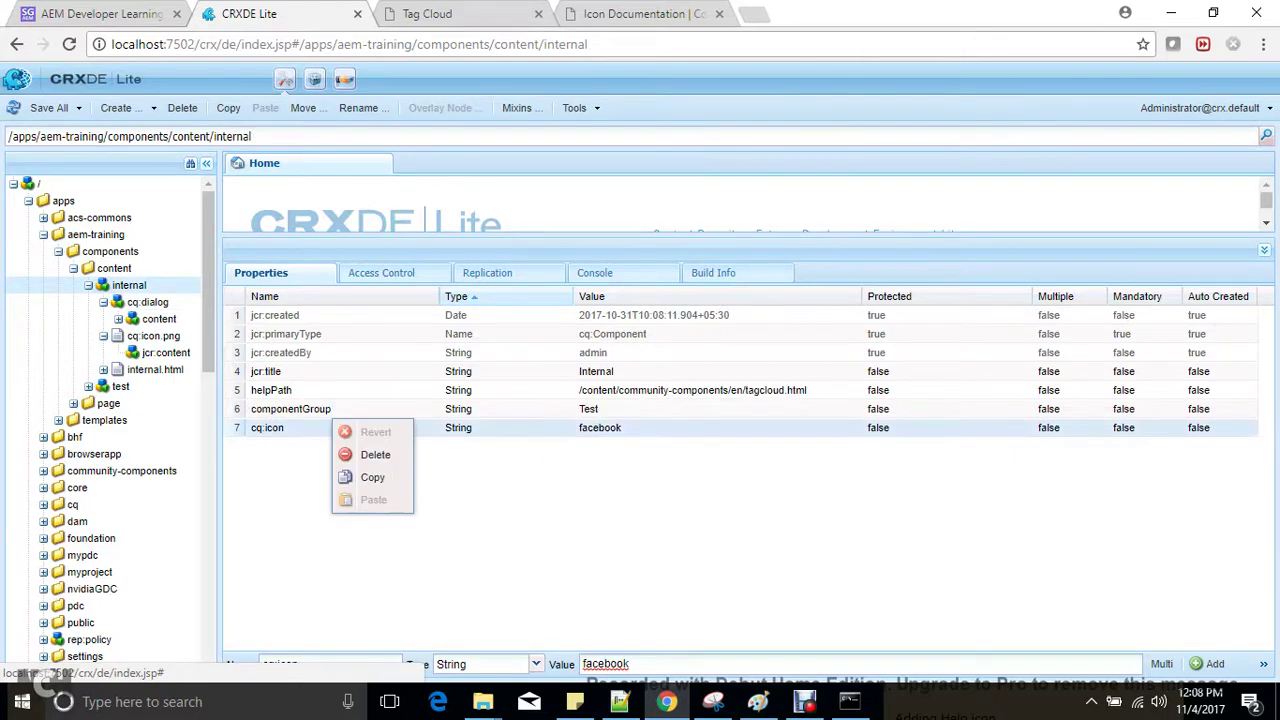
{"action": "left_click", "coordinate": [372, 454]}
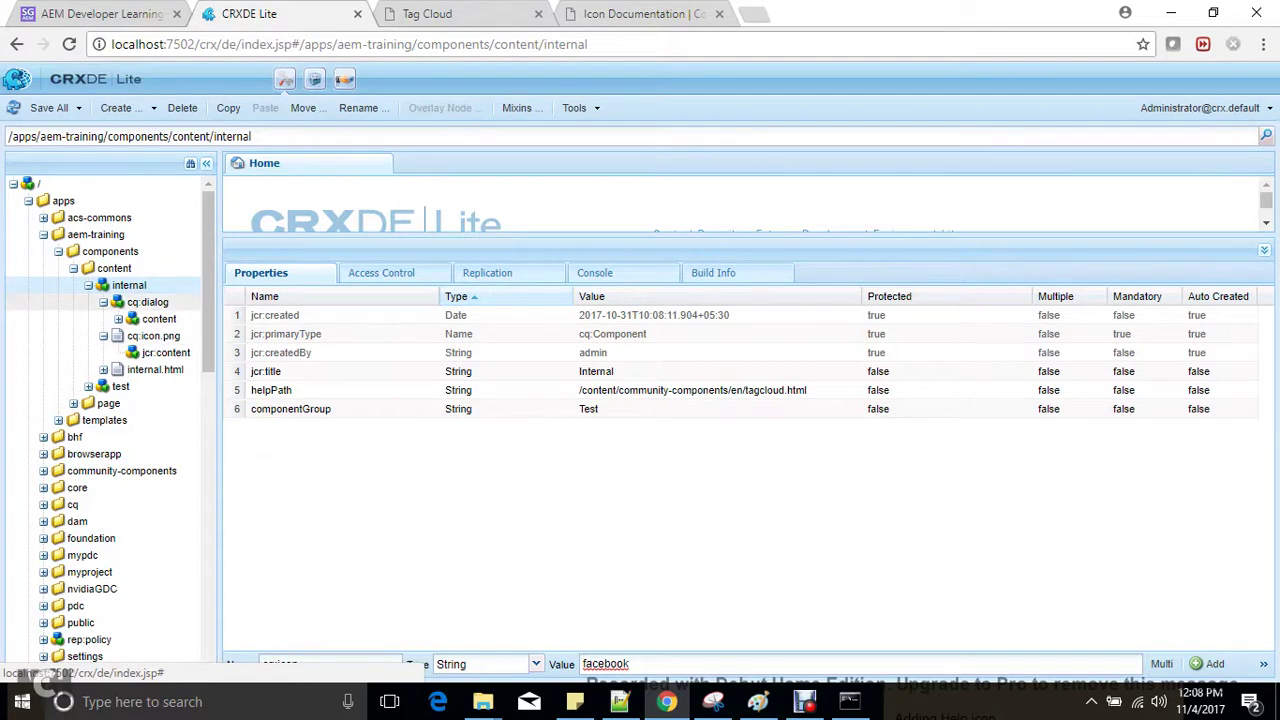
{"action": "left_click", "coordinate": [104, 302]}
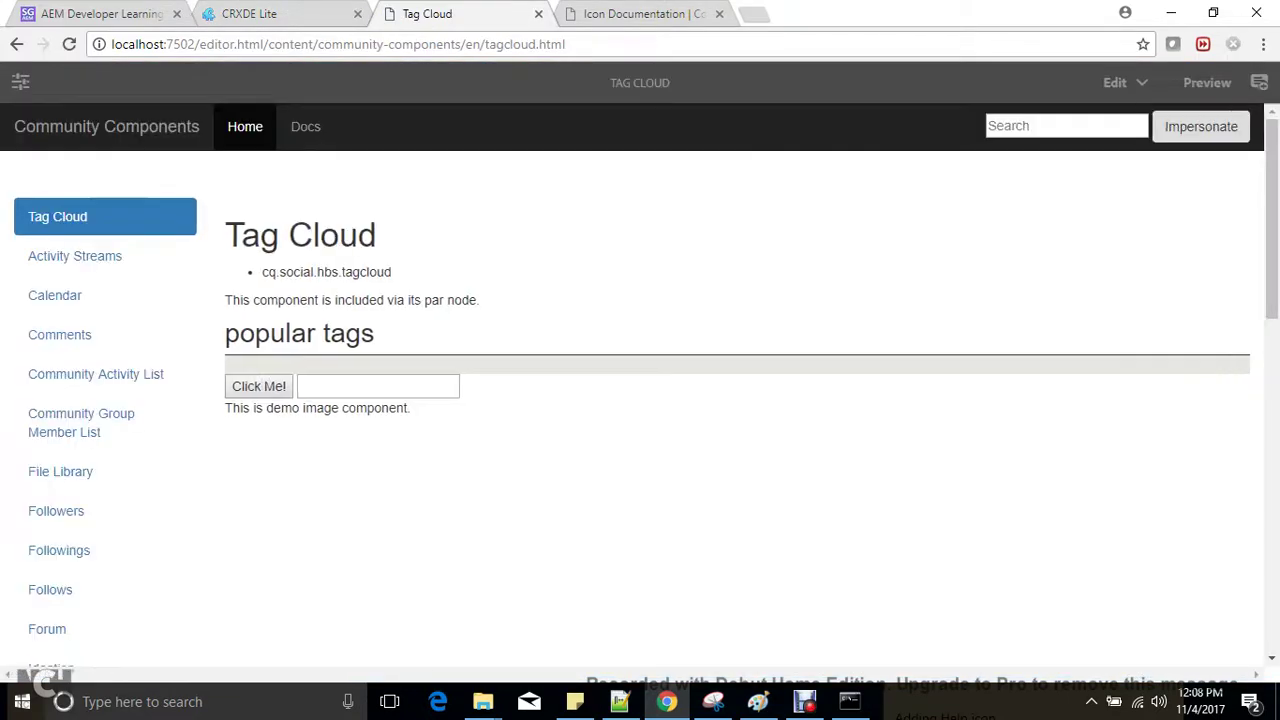
Step: Go back to the Tag Cloud page in Design mode and reopen the root paragraph system's design dialog
{"action": "left_click", "coordinate": [440, 444]}
{"action": "left_click", "coordinate": [251, 408]}
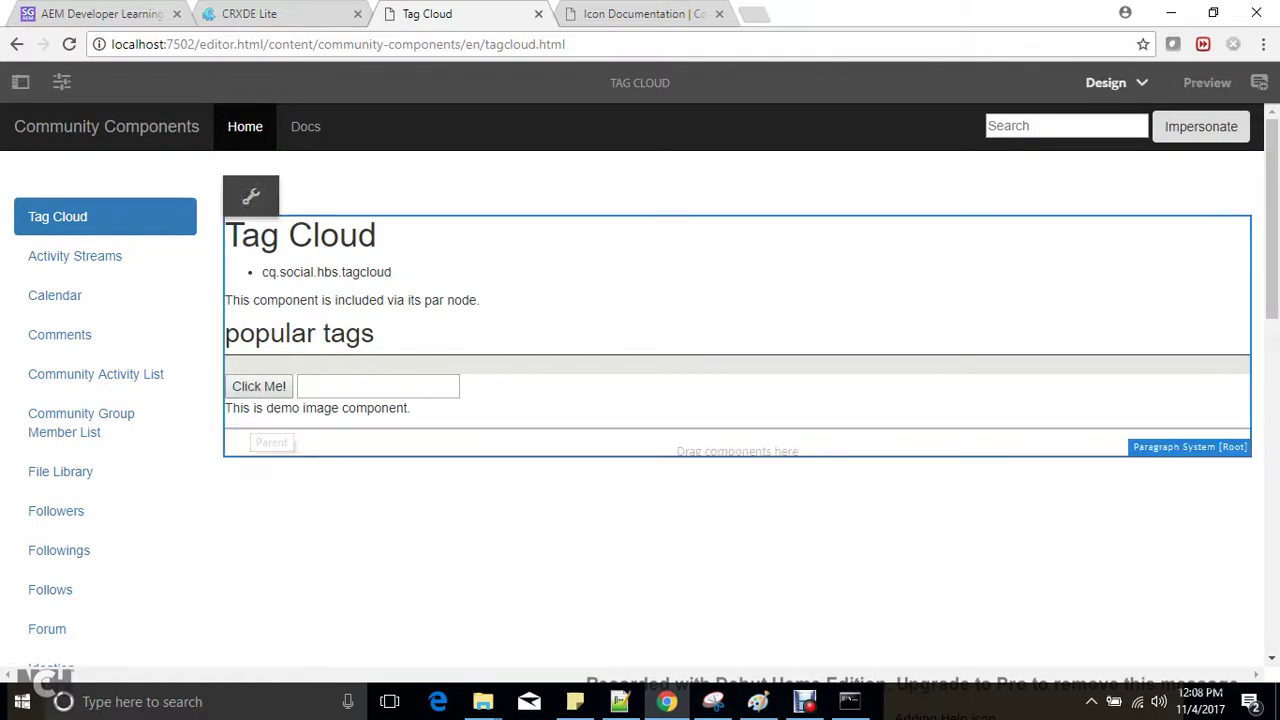
{"action": "left_click", "coordinate": [251, 196]}
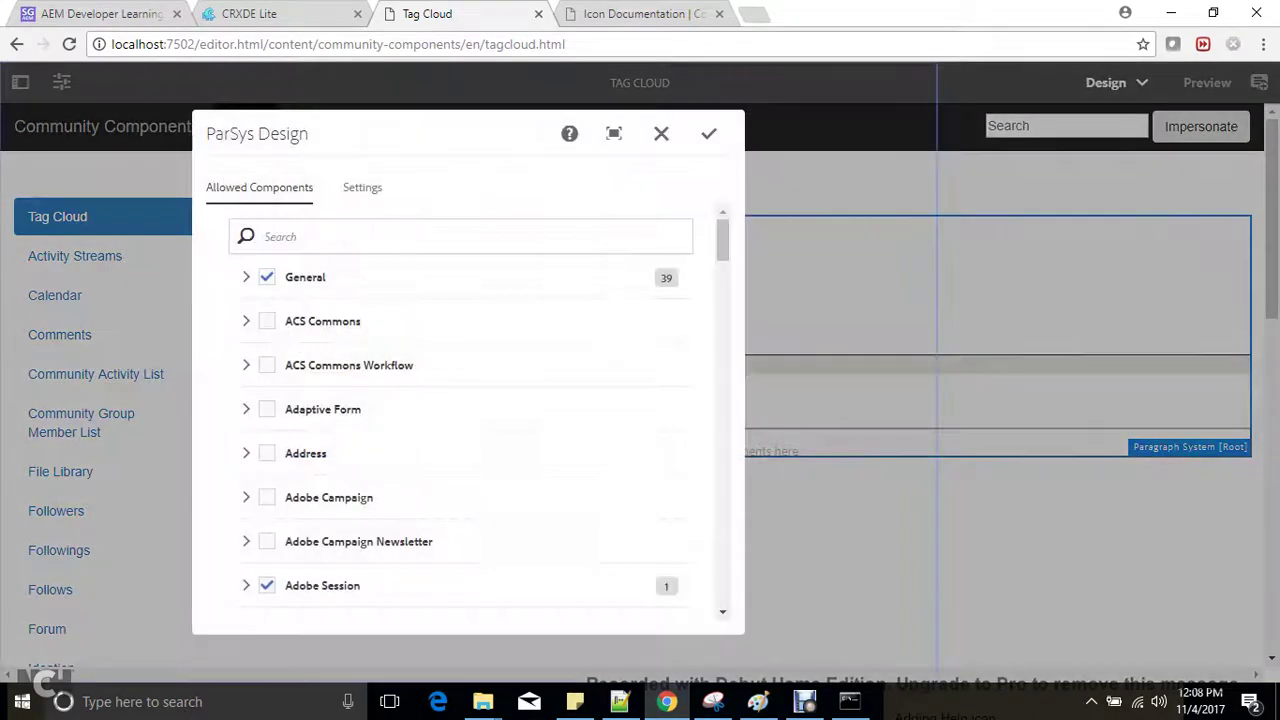
Step: Locate and expand the Test group again, and untick it to check the PNG-based icon of the Internal component
{"action": "key", "text": "ctrl+f"}
{"action": "type", "text": "Test"}
{"action": "left_click", "coordinate": [247, 412]}
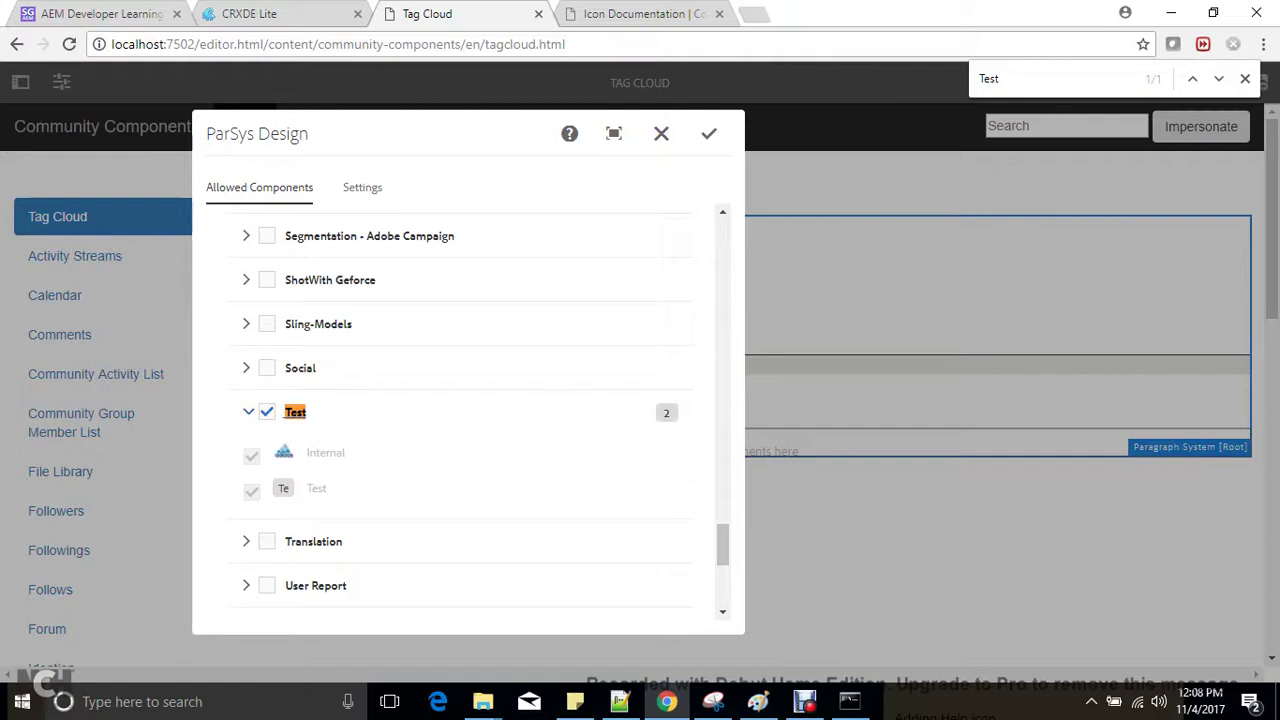
{"action": "left_click", "coordinate": [267, 411]}
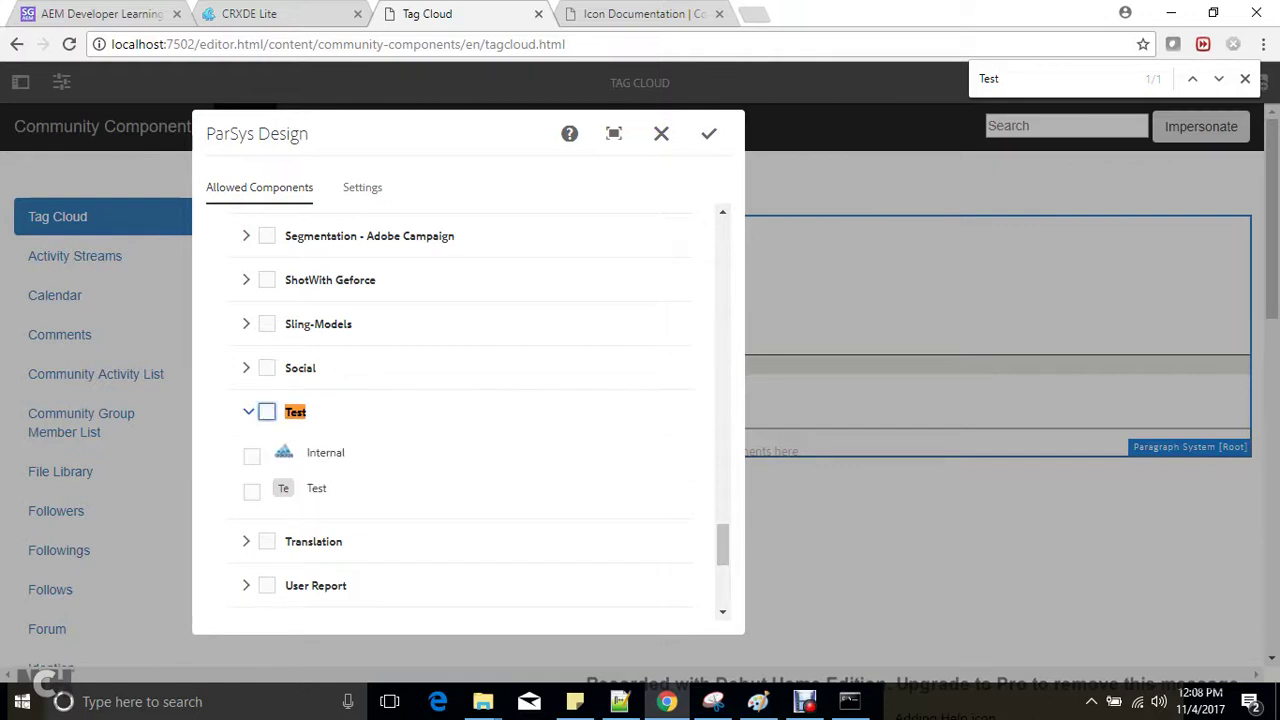
Step: Read the blog post's sections on PNG and SVG component icons and on the helpPath property
{"action": "left_click", "coordinate": [100, 13]}
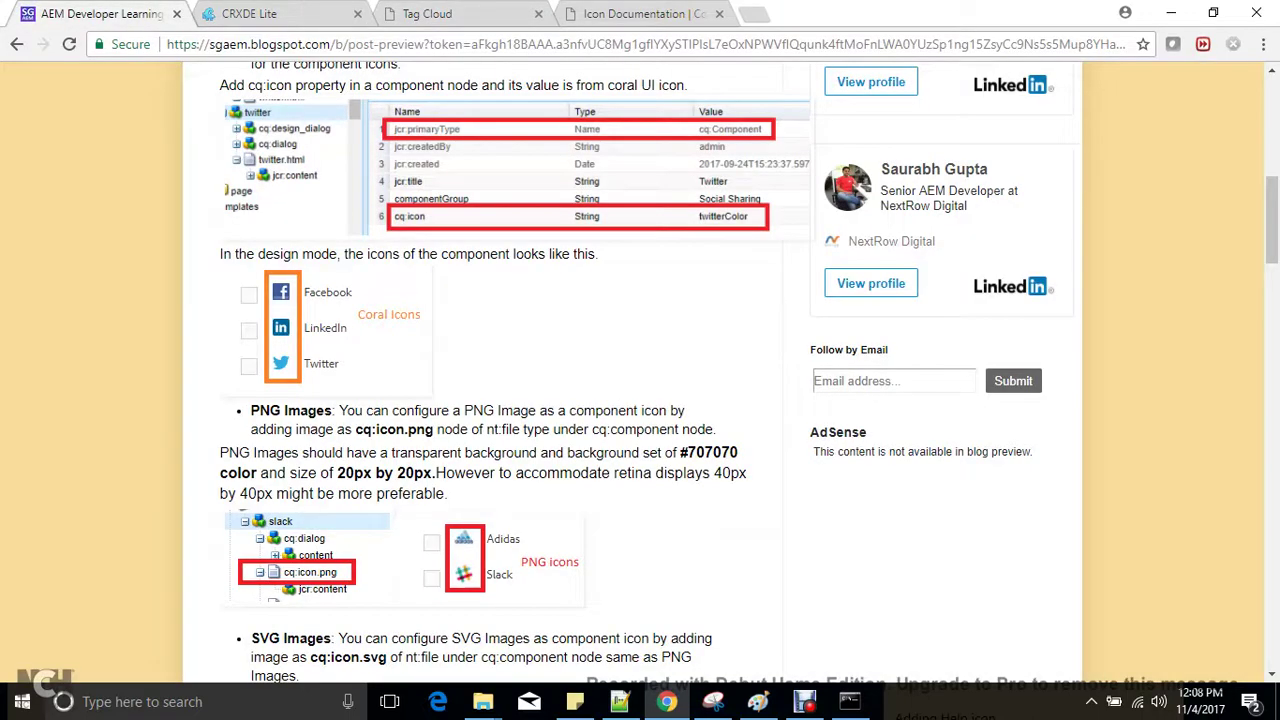
{"action": "scroll", "coordinate": [640, 390], "scroll_direction": "down", "scroll_amount": 2}
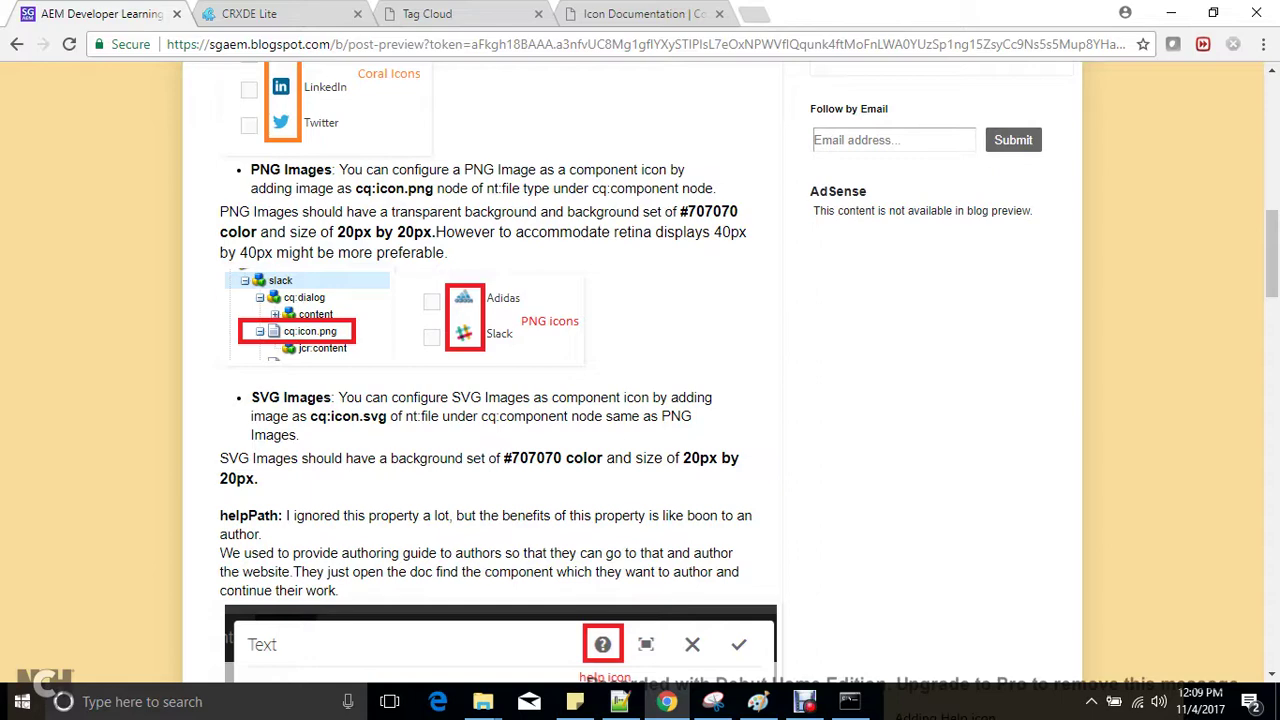
{"action": "scroll", "coordinate": [640, 380], "scroll_direction": "up", "scroll_amount": 2}
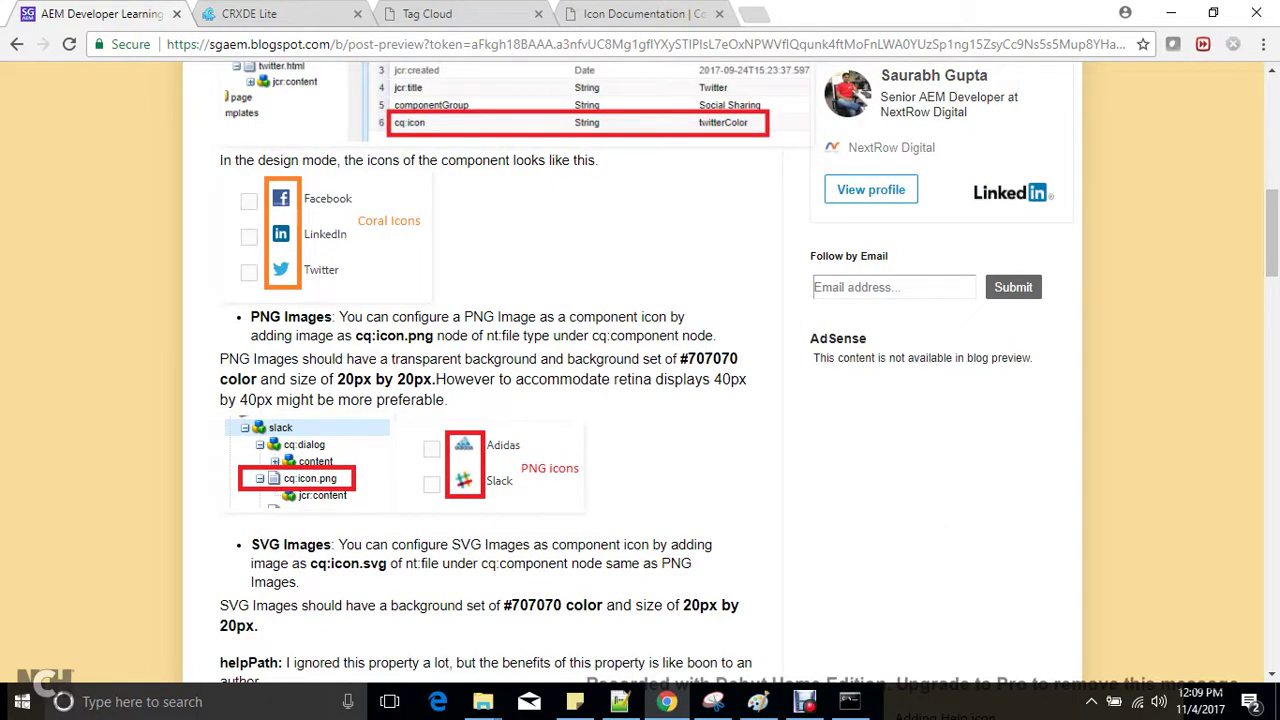
{"action": "scroll", "coordinate": [640, 380], "scroll_direction": "down", "scroll_amount": 3}
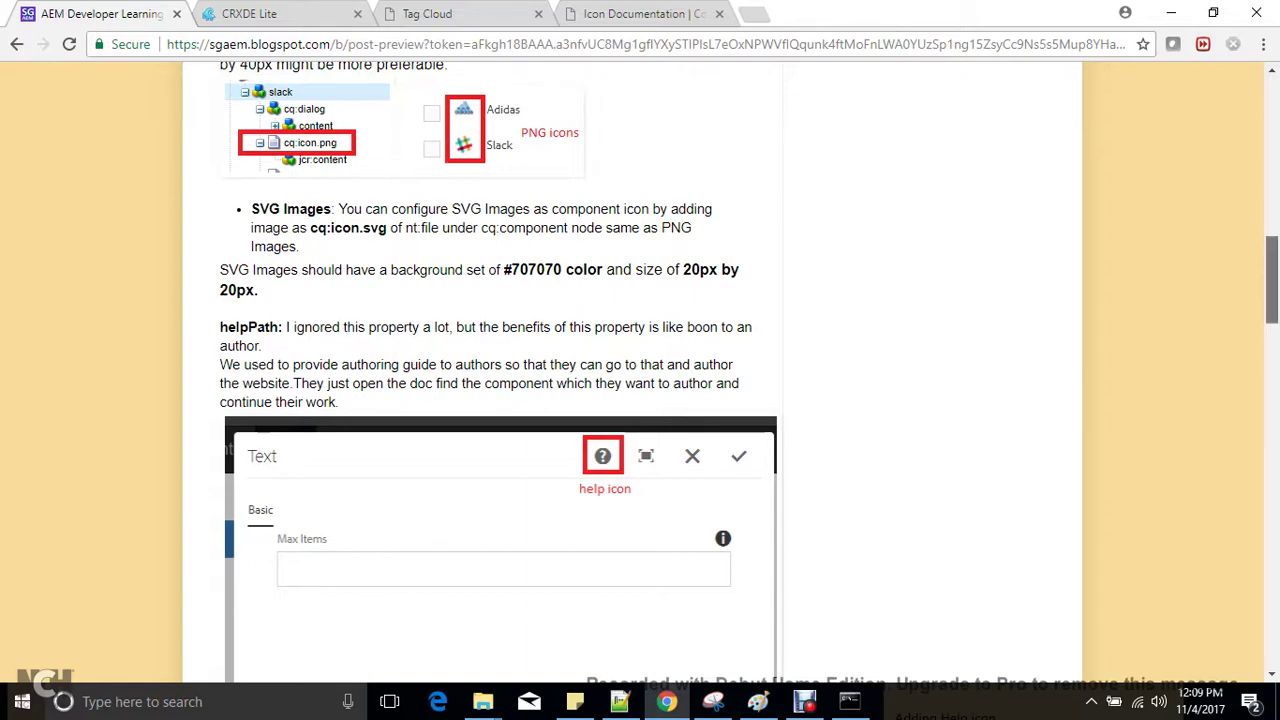
{"action": "scroll", "coordinate": [1272, 280], "scroll_direction": "down", "scroll_amount": 5}
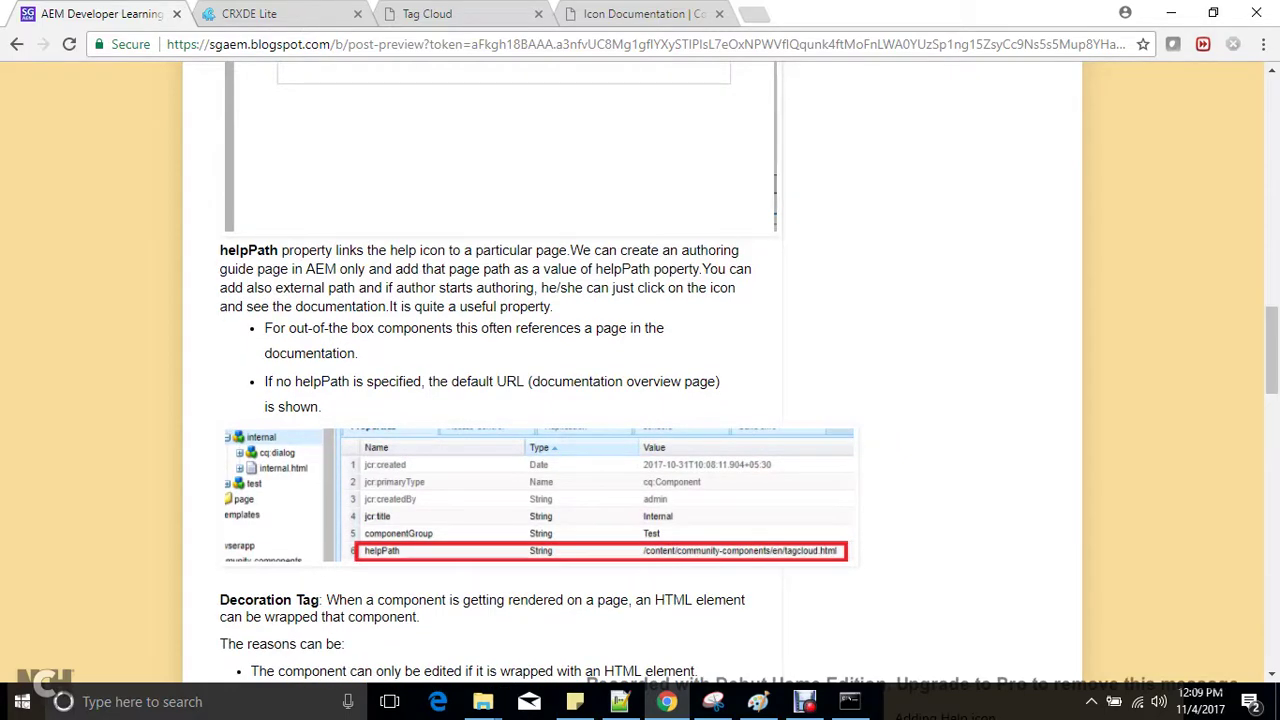
Step: In CRXDE Lite, examine the helpPath property on the internal component's cq:dialog node and on the component itself
{"action": "left_click", "coordinate": [250, 13]}
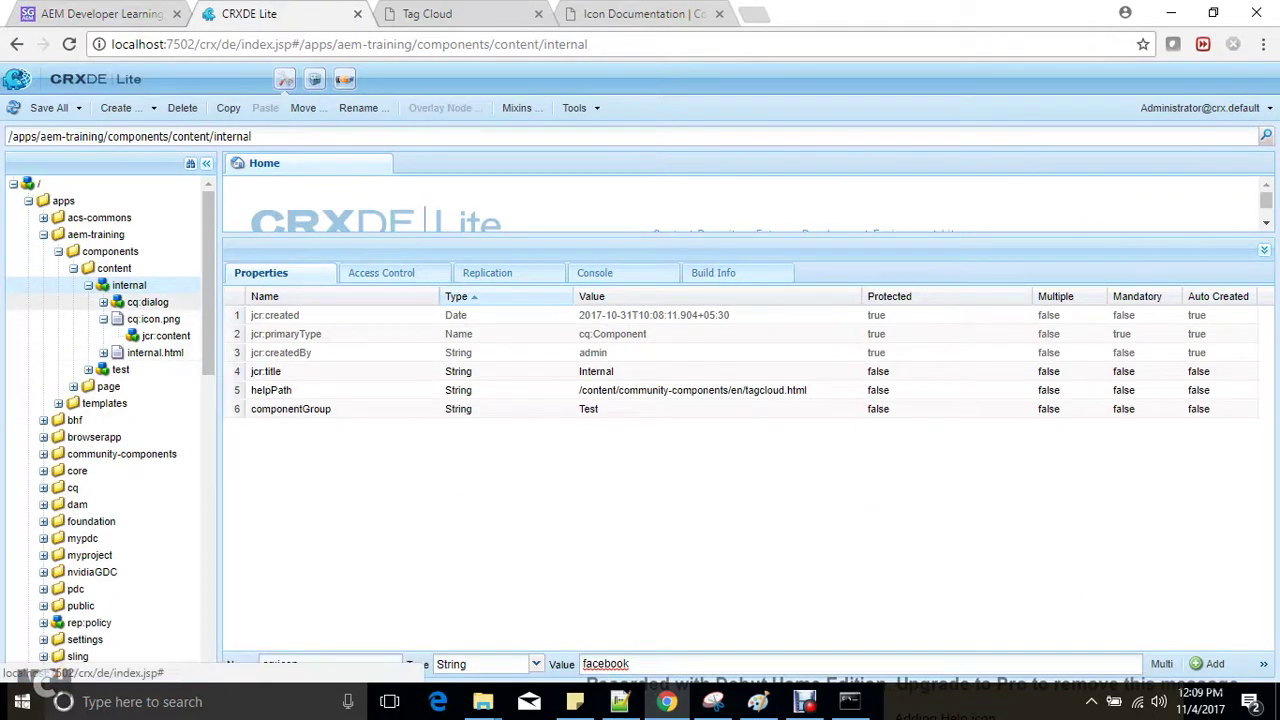
{"action": "left_click", "coordinate": [147, 302]}
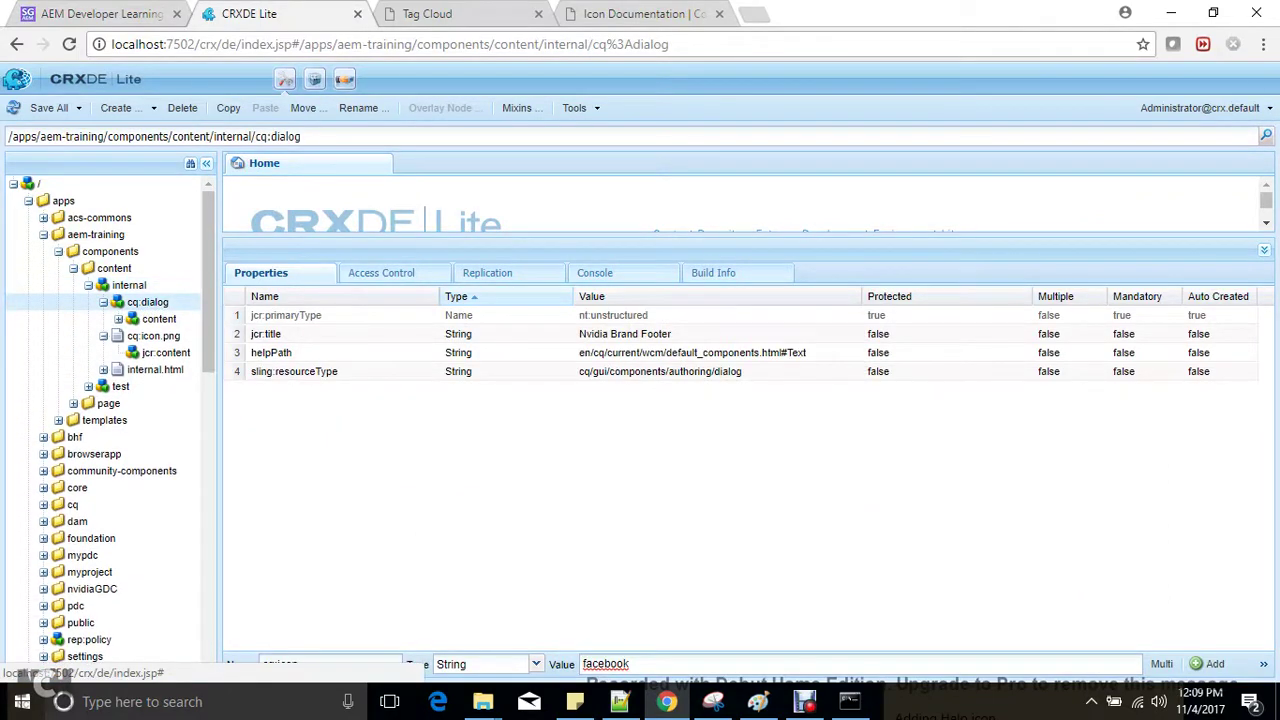
{"action": "double_click", "coordinate": [692, 353]}
{"action": "key", "text": "Escape"}
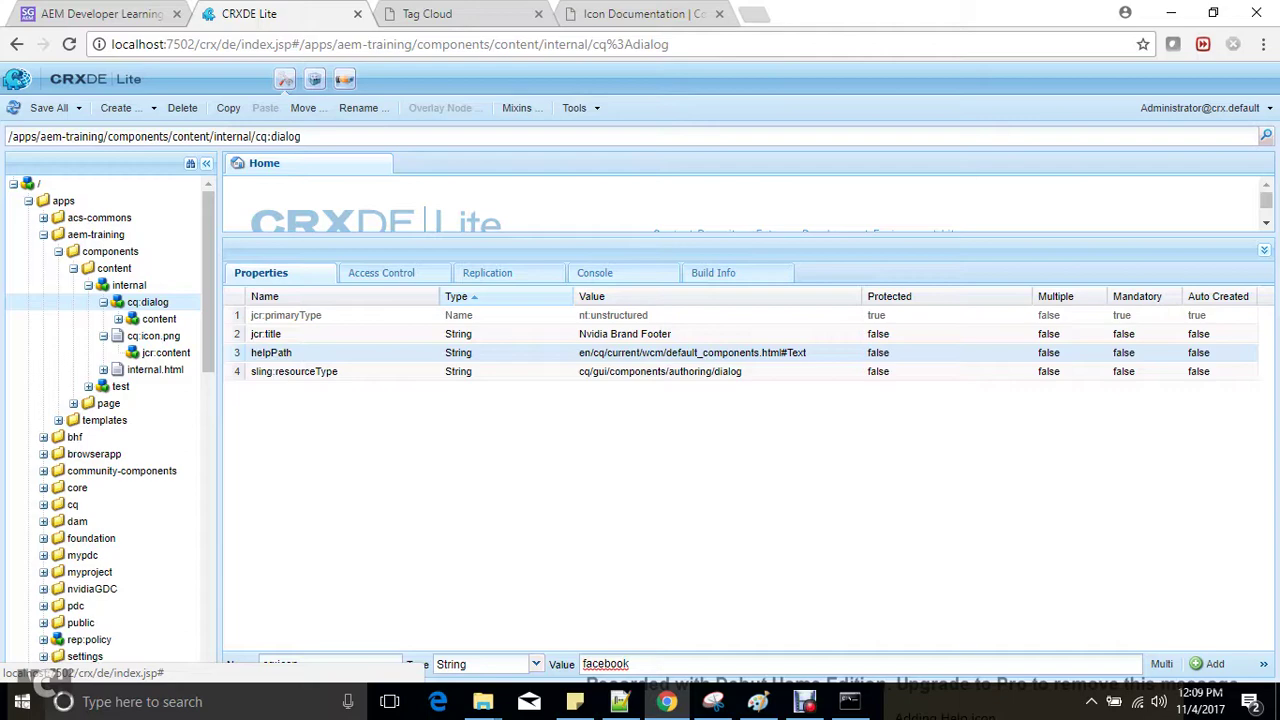
{"action": "left_click", "coordinate": [130, 286]}
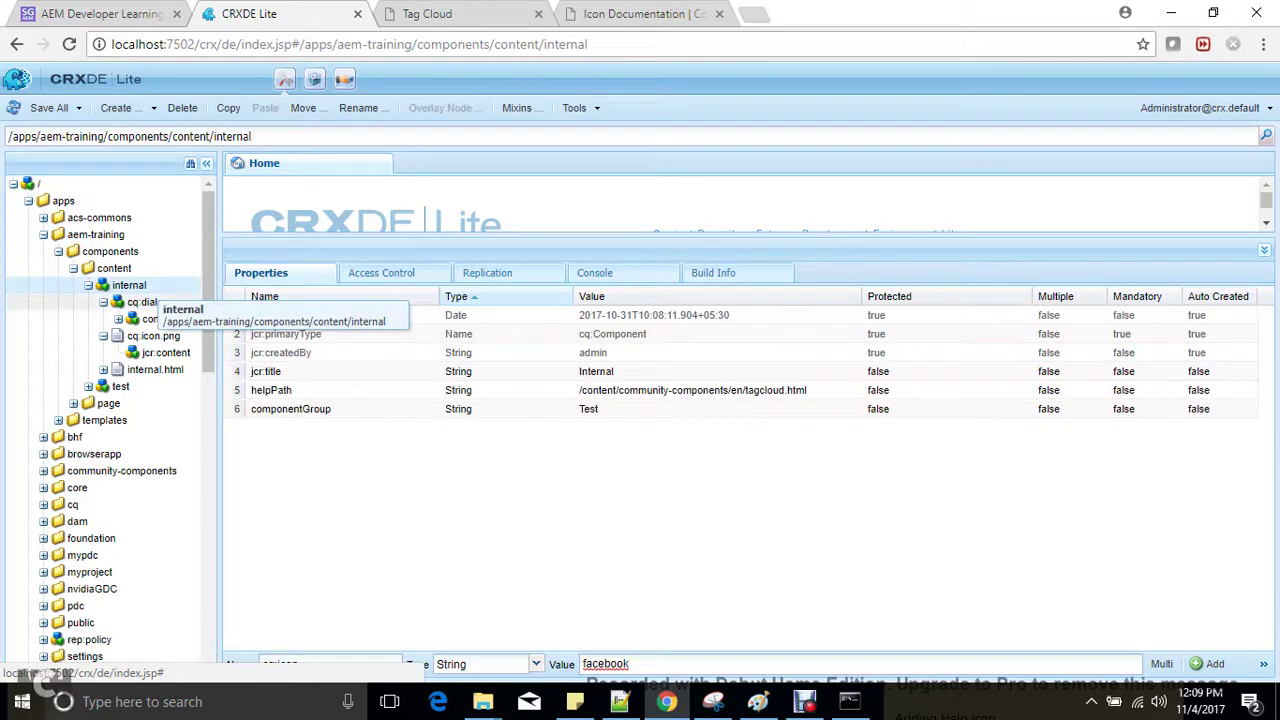
Step: Set helpPath on the internal component's cq:dialog to /content/community-components/en/tagcloud.html, copied from the Tag Cloud page's URL after cancelling its design dialog
{"action": "left_click", "coordinate": [147, 302]}
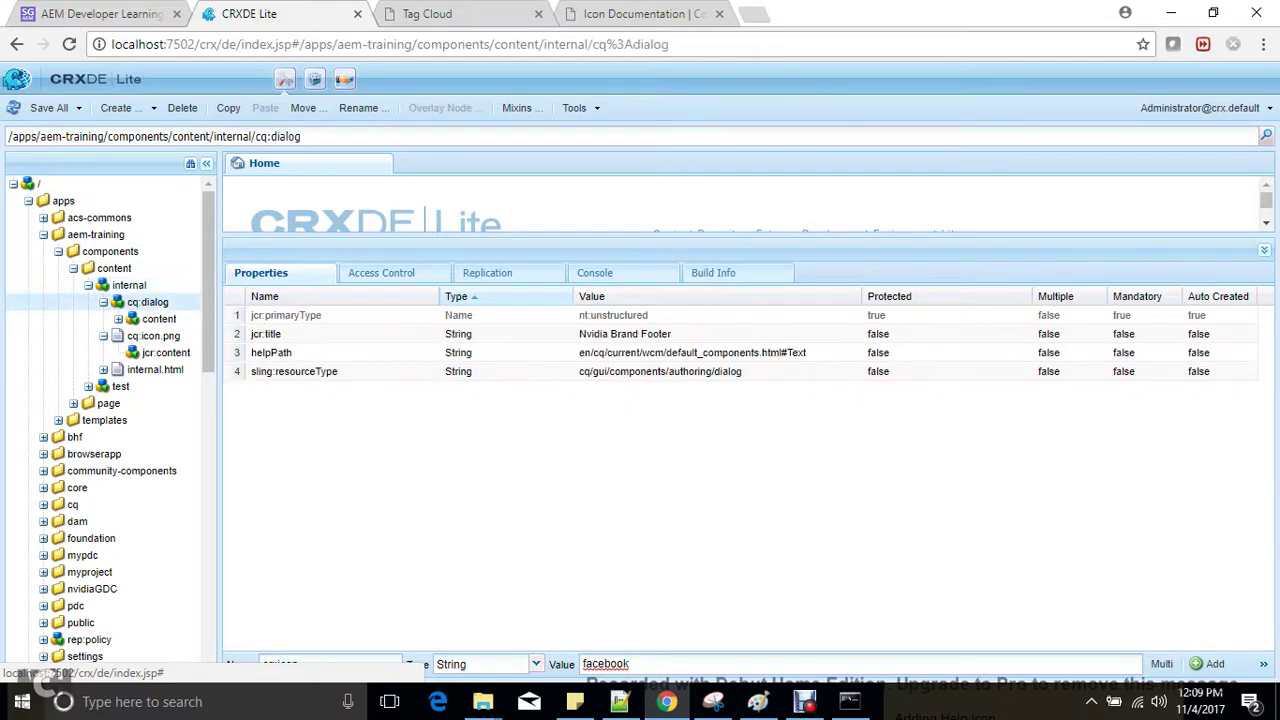
{"action": "double_click", "coordinate": [692, 353]}
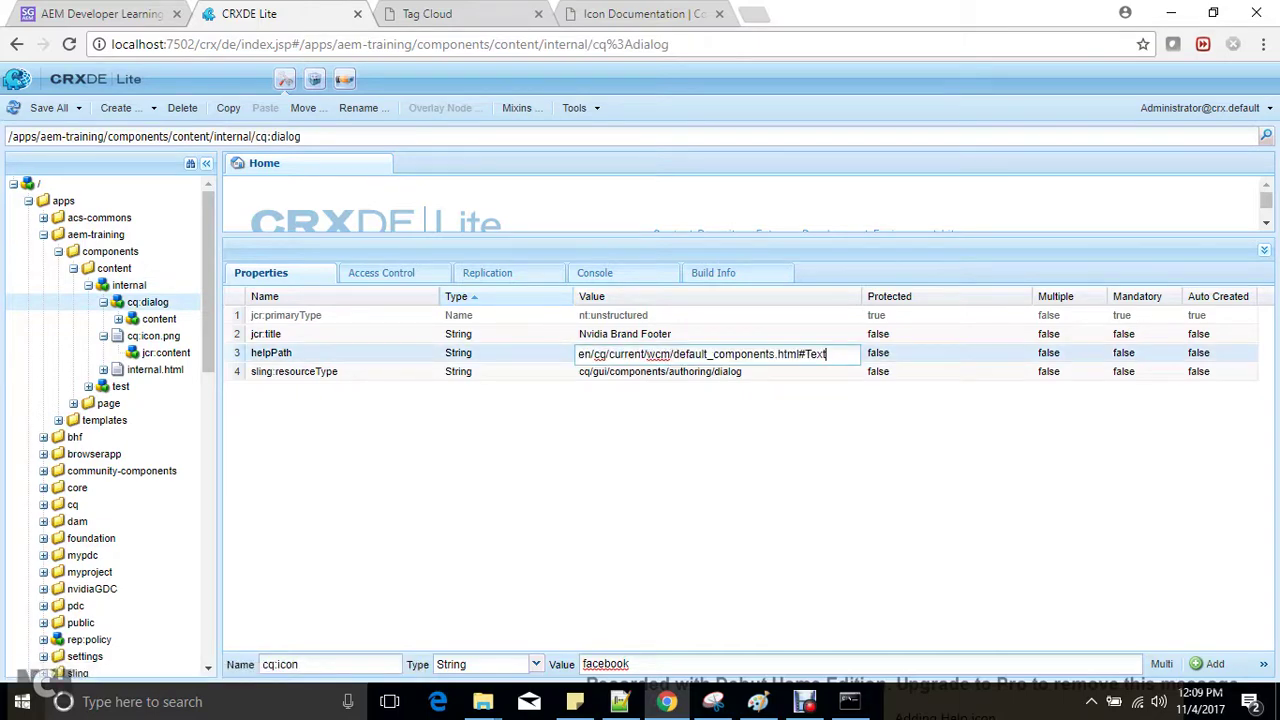
{"action": "key", "text": "ctrl+a"}
{"action": "key", "text": "BackSpace"}
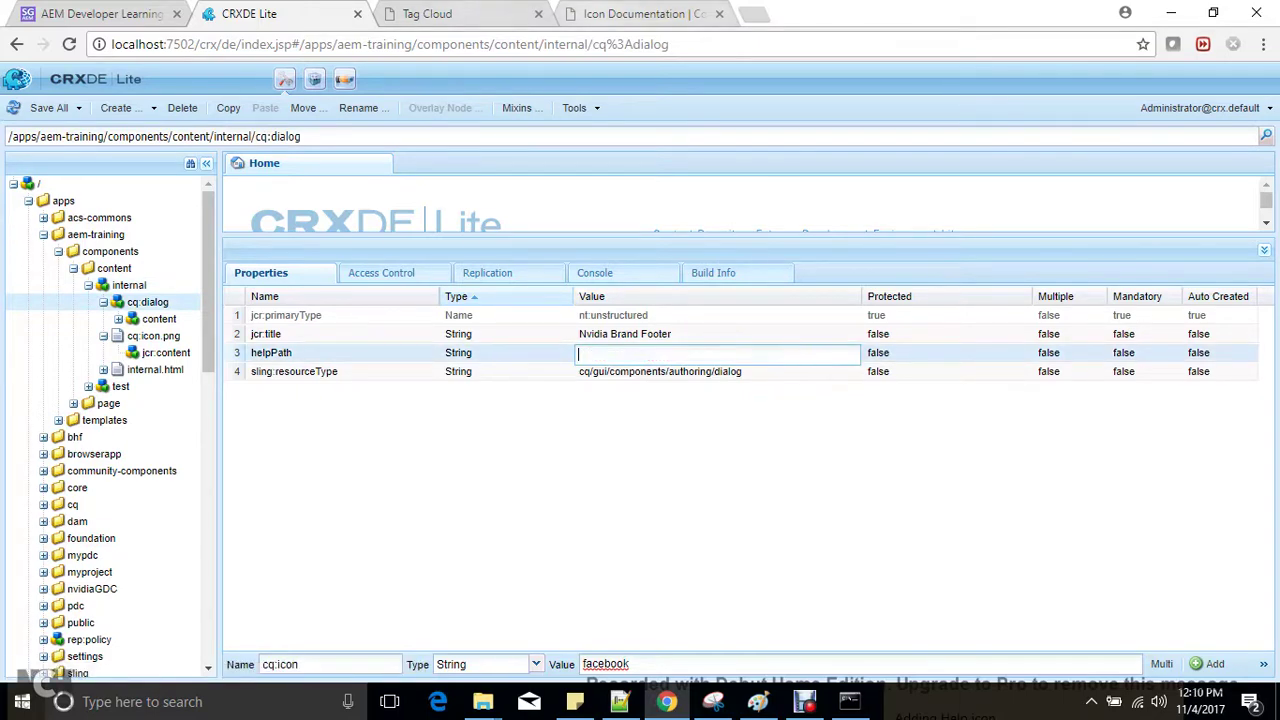
{"action": "left_click", "coordinate": [520, 14]}
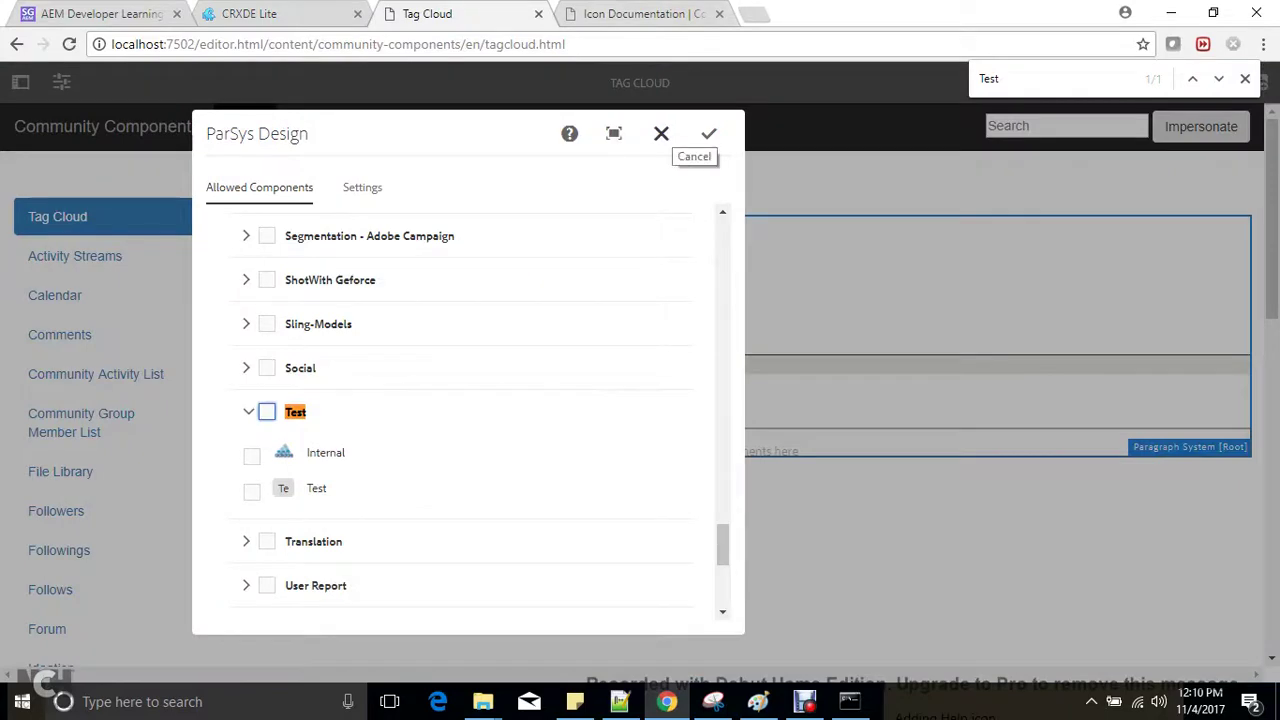
{"action": "left_click", "coordinate": [661, 133]}
{"action": "left_click_drag", "start_coordinate": [263, 44], "coordinate": [566, 44]}
{"action": "key", "text": "ctrl+c"}
{"action": "left_click", "coordinate": [322, 14]}
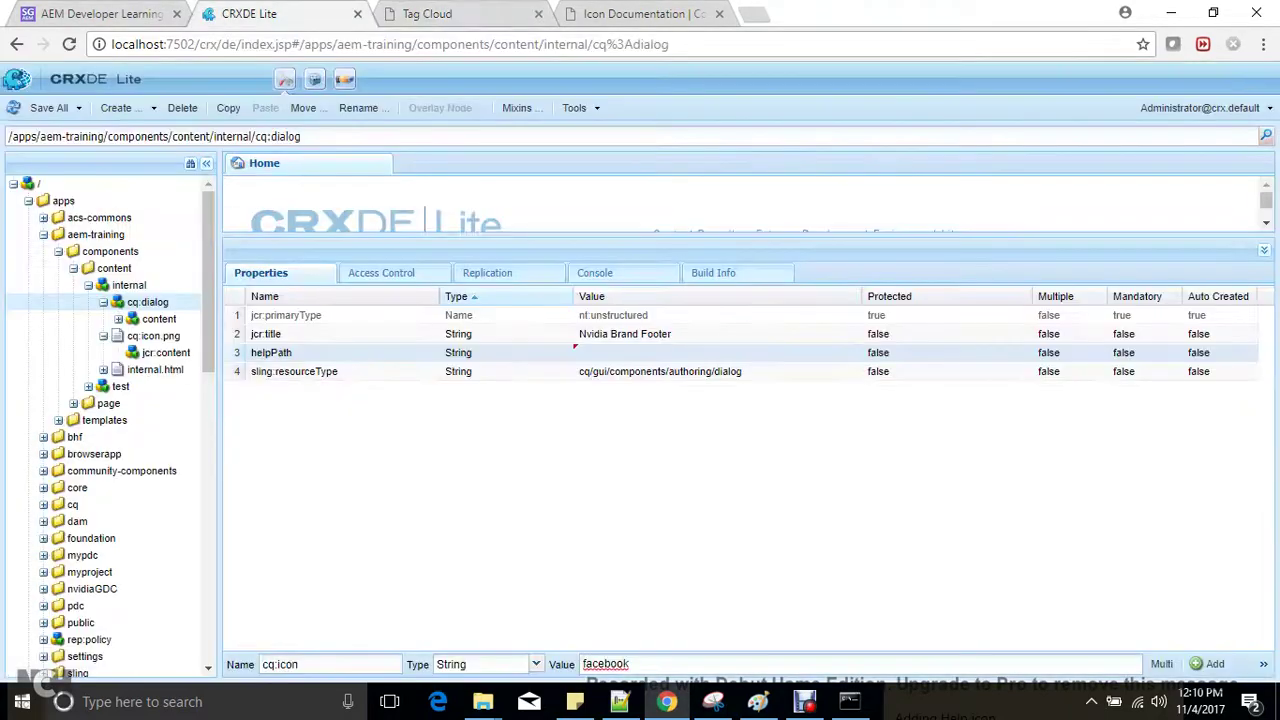
{"action": "double_click", "coordinate": [660, 353]}
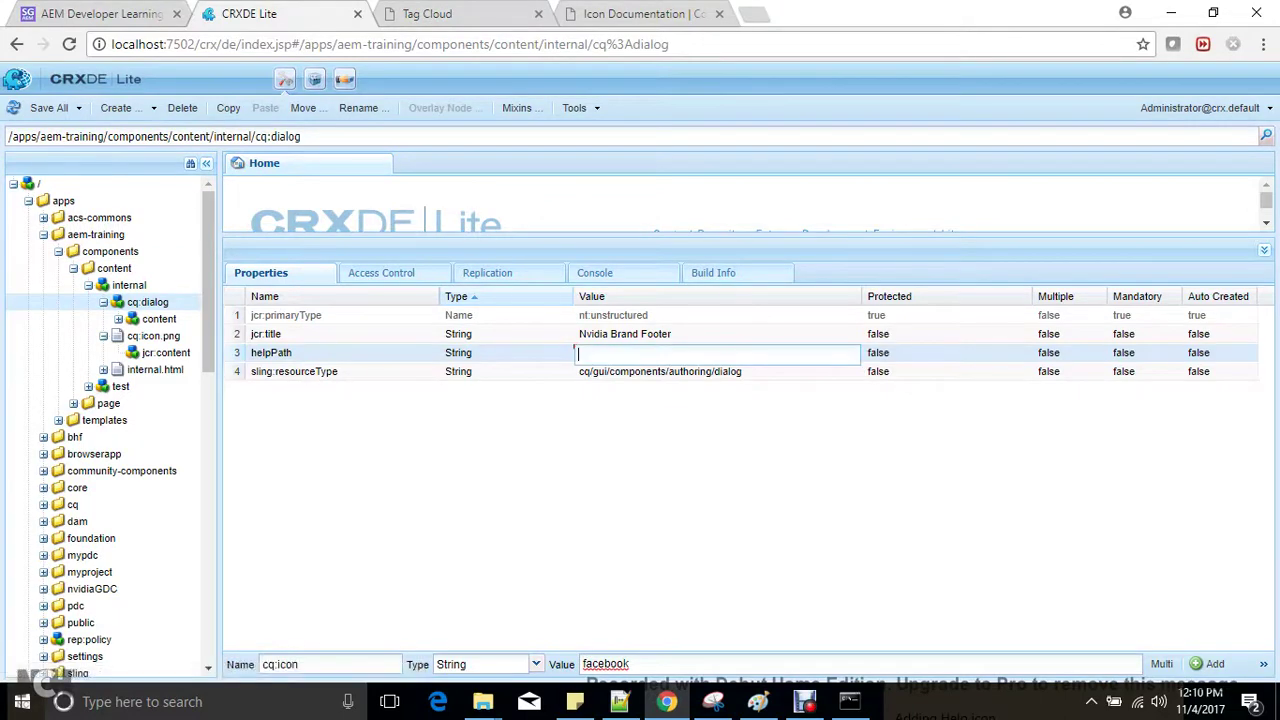
{"action": "key", "text": "ctrl+v"}
{"action": "key", "text": "Return"}
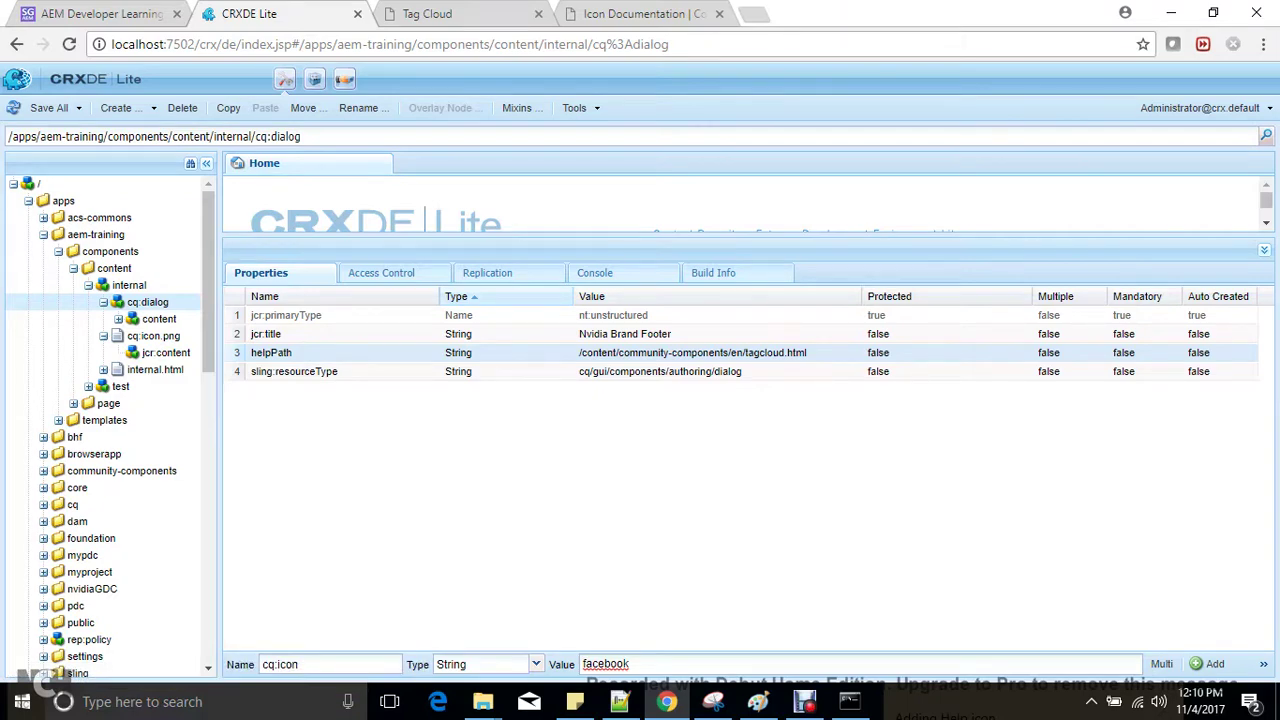
Step: On the Tag Cloud page, reopen the root paragraph system's design dialog, locate the Test group and save with it allowed
{"action": "left_click", "coordinate": [505, 14]}
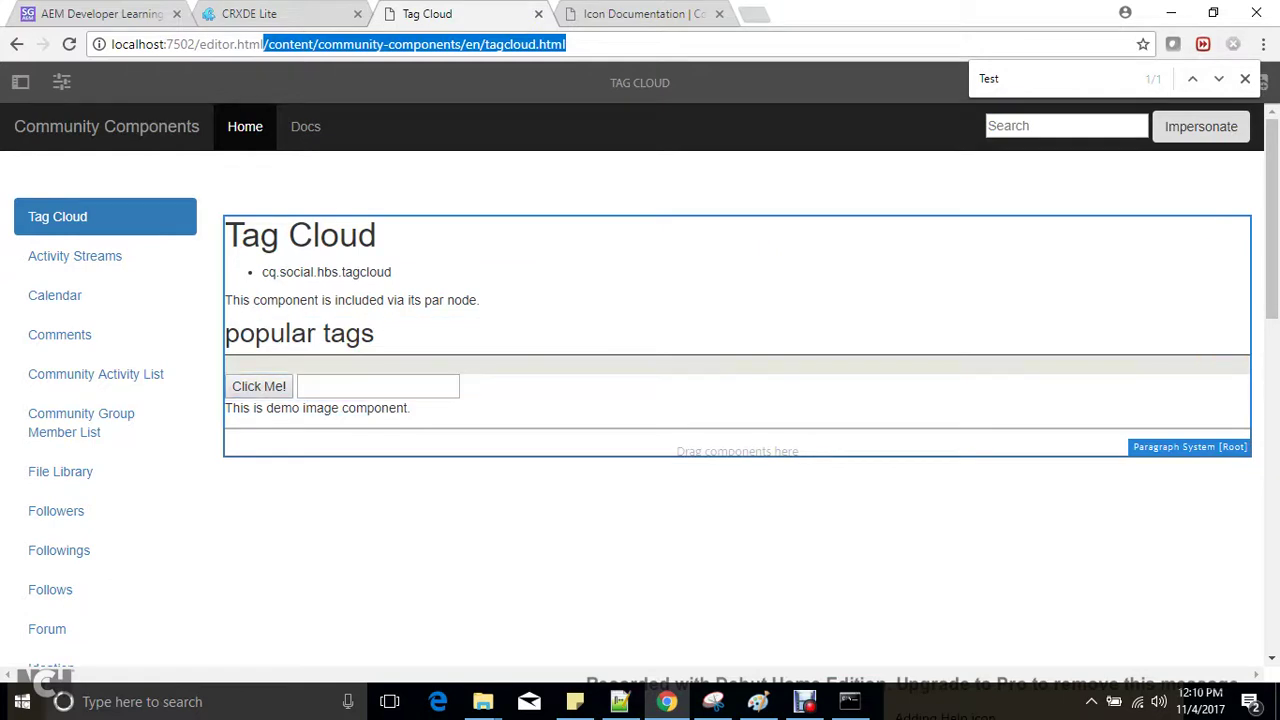
{"action": "left_click", "coordinate": [472, 443]}
{"action": "left_click", "coordinate": [251, 408]}
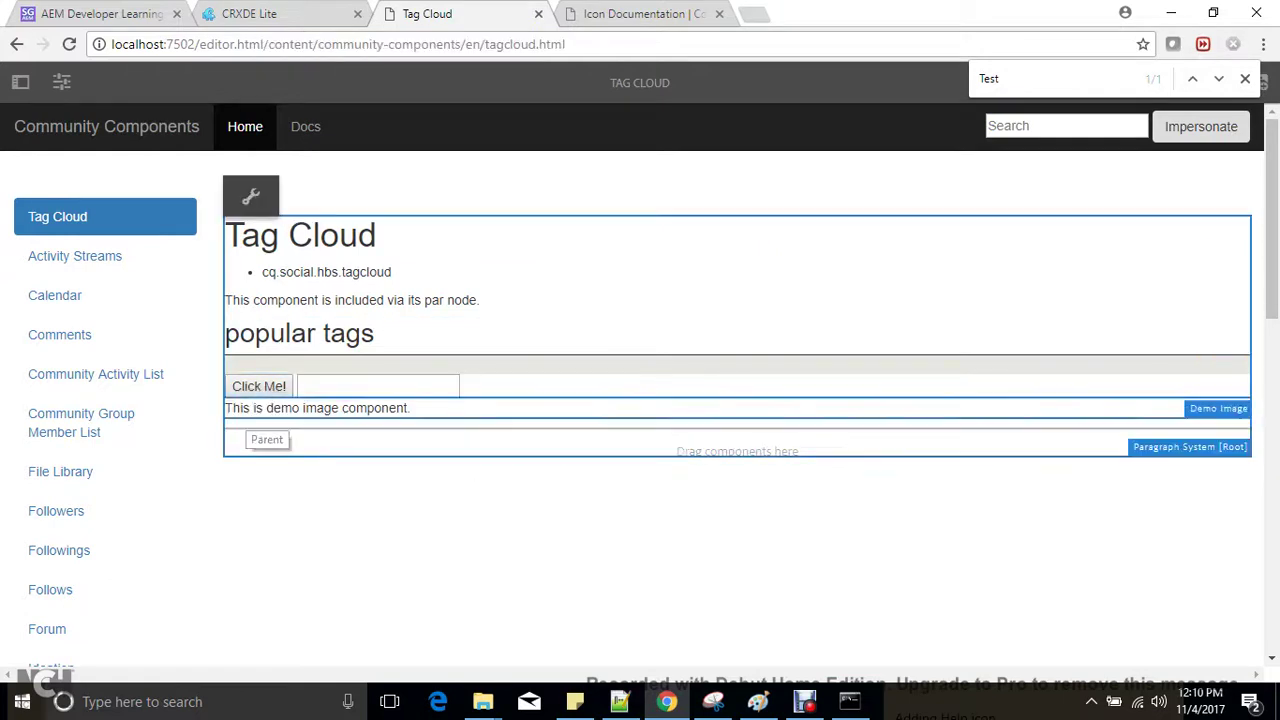
{"action": "left_click", "coordinate": [251, 197]}
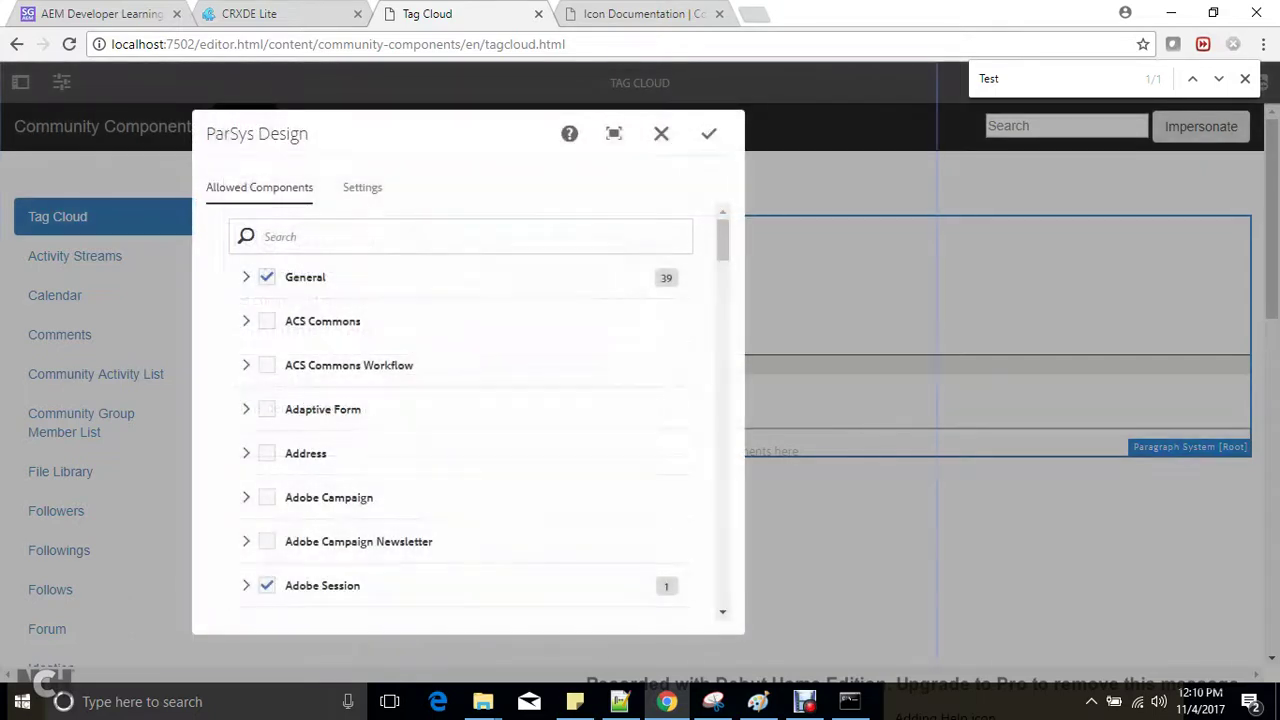
{"action": "key", "text": "ctrl+f"}
{"action": "type", "text": "Test"}
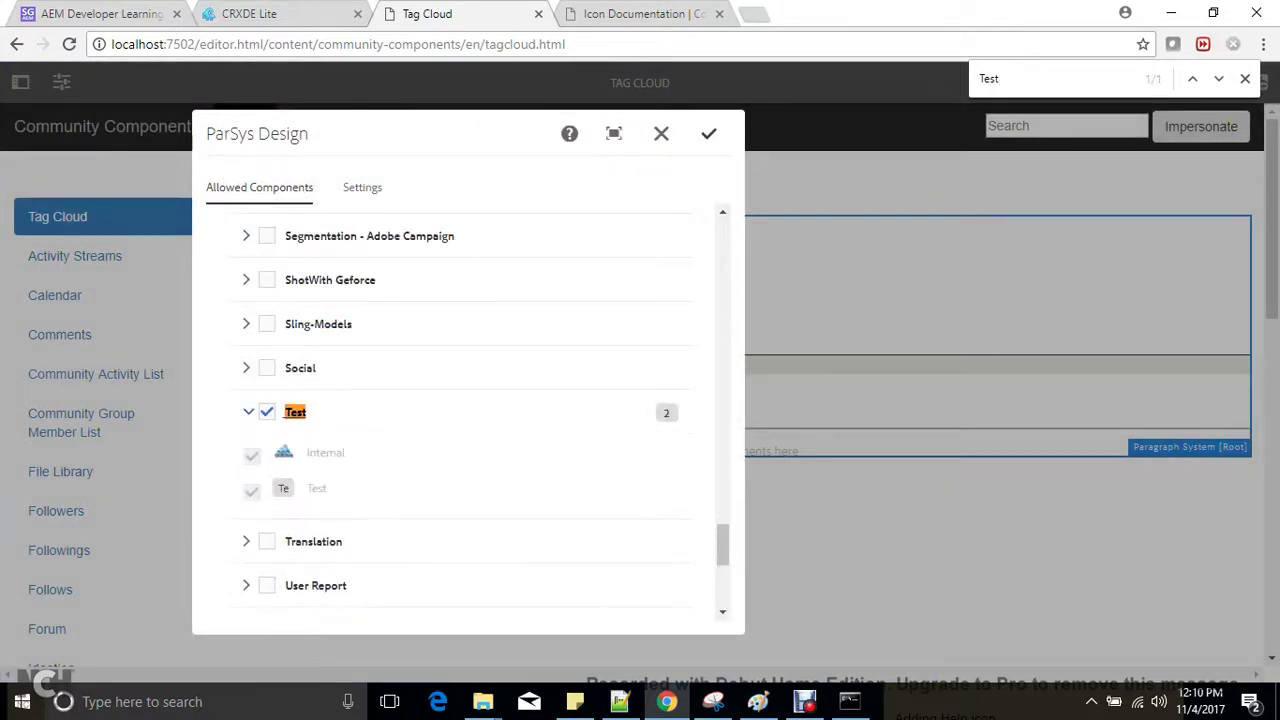
{"action": "left_click", "coordinate": [709, 133]}
{"action": "left_click", "coordinate": [1245, 79]}
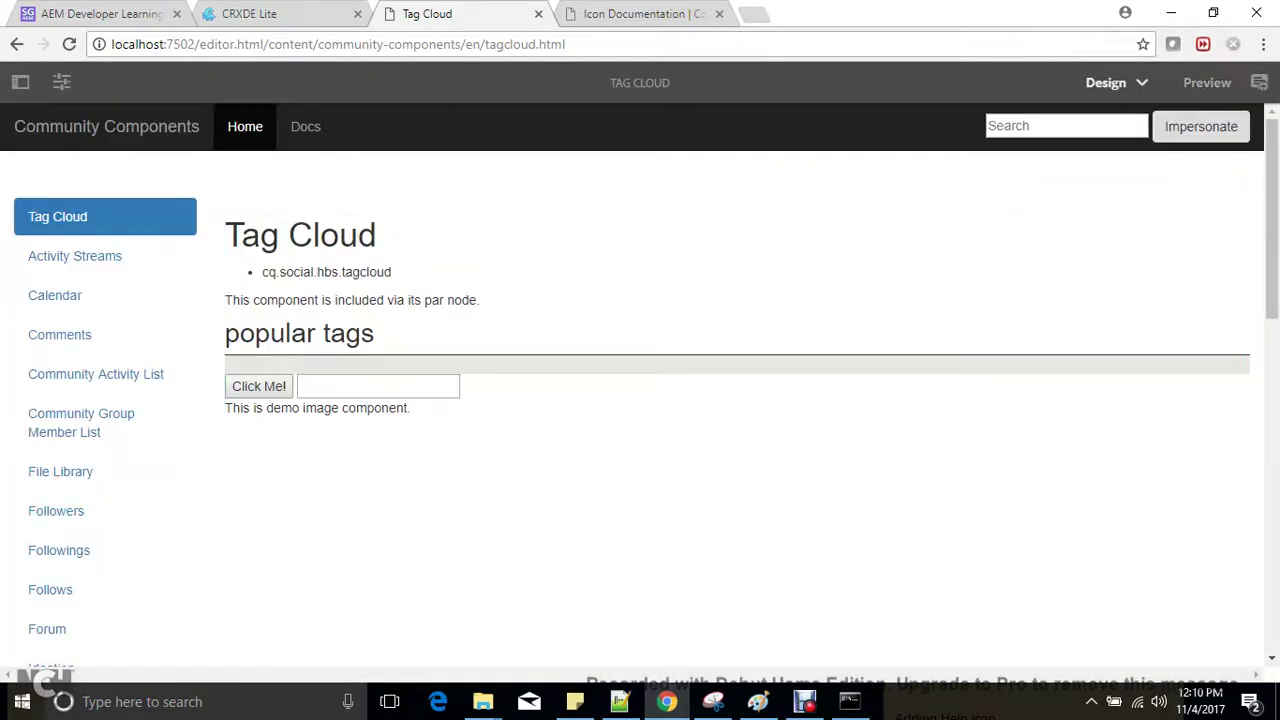
Step: Switch the Tag Cloud page to Edit mode and insert the Internal component from the Test group into the paragraph system
{"action": "left_click", "coordinate": [1110, 82]}
{"action": "left_click", "coordinate": [1071, 128]}
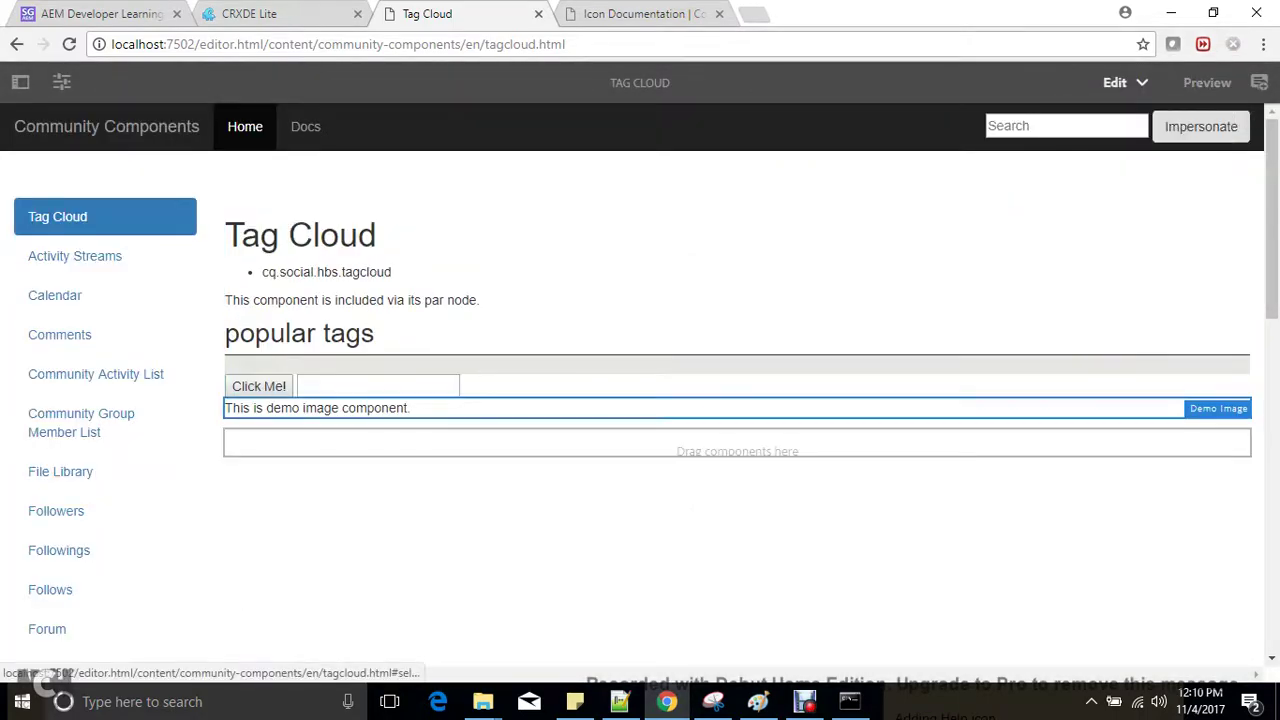
{"action": "double_click", "coordinate": [690, 443]}
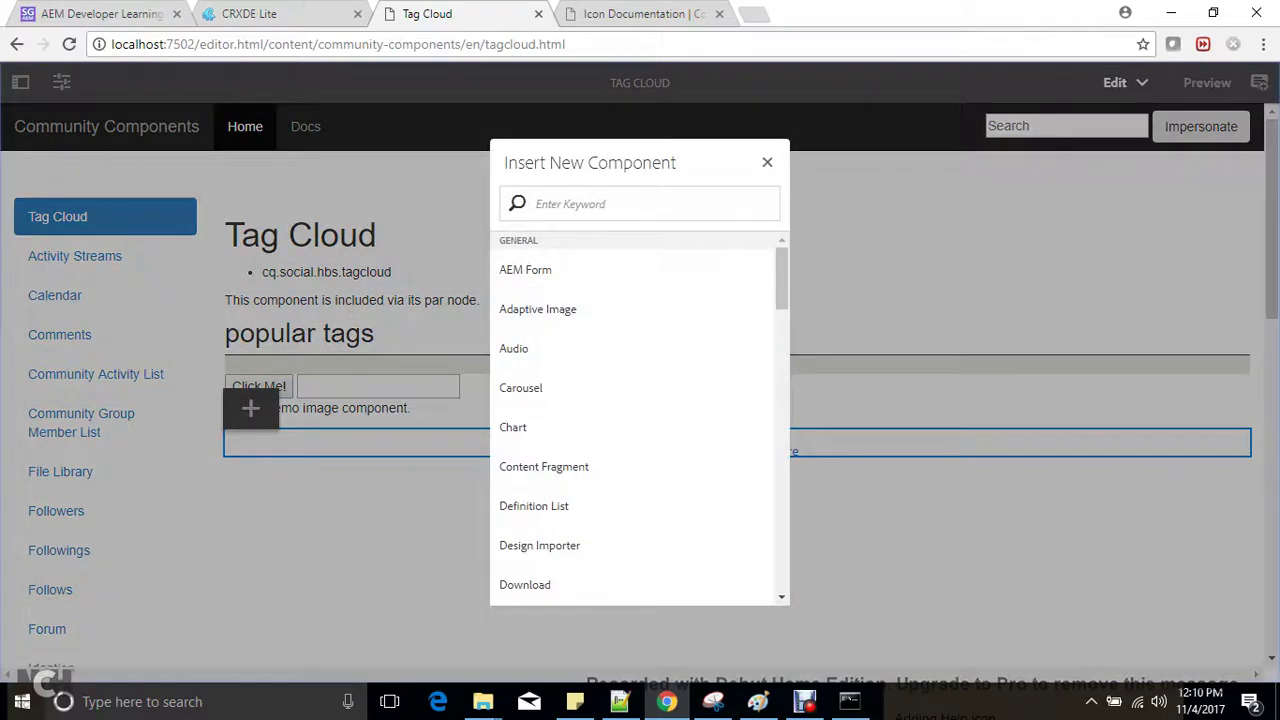
{"action": "scroll", "coordinate": [635, 420], "scroll_direction": "down", "scroll_amount": 15}
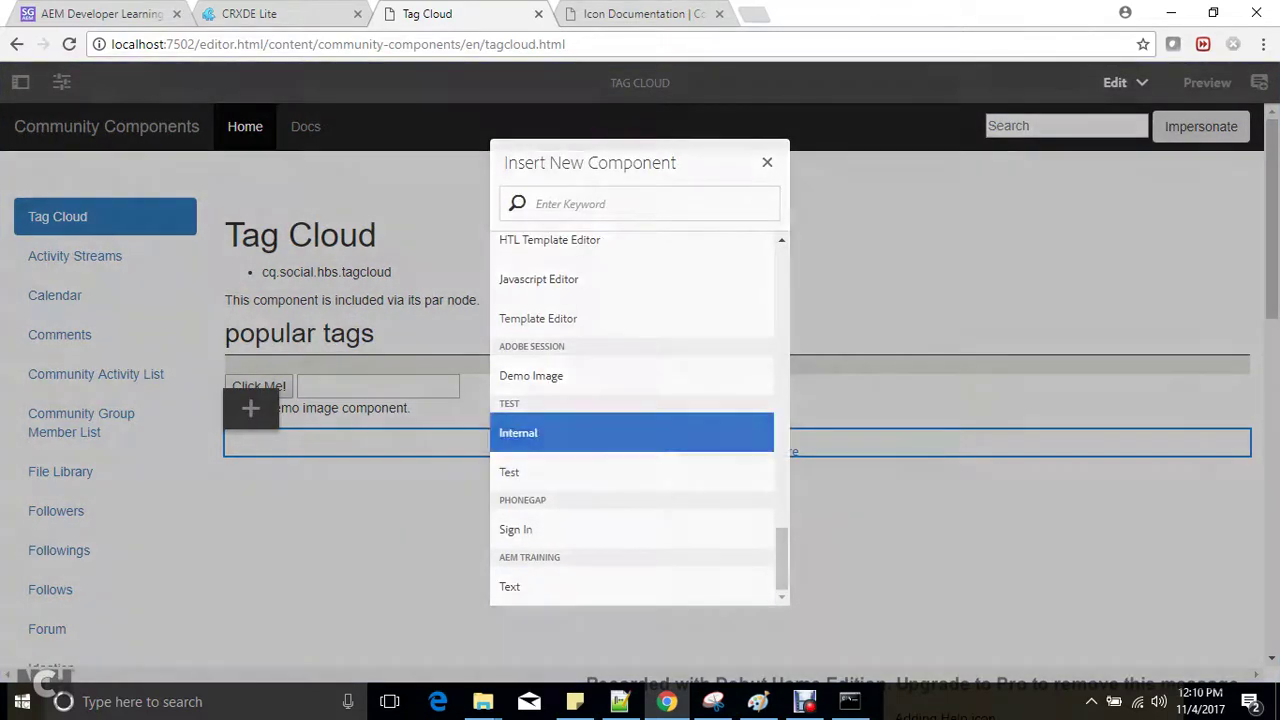
{"action": "left_click", "coordinate": [560, 432]}
Step: Open the inserted Internal component's edit dialog to check its help icon and fields, and cancel it
{"action": "double_click", "coordinate": [600, 428]}
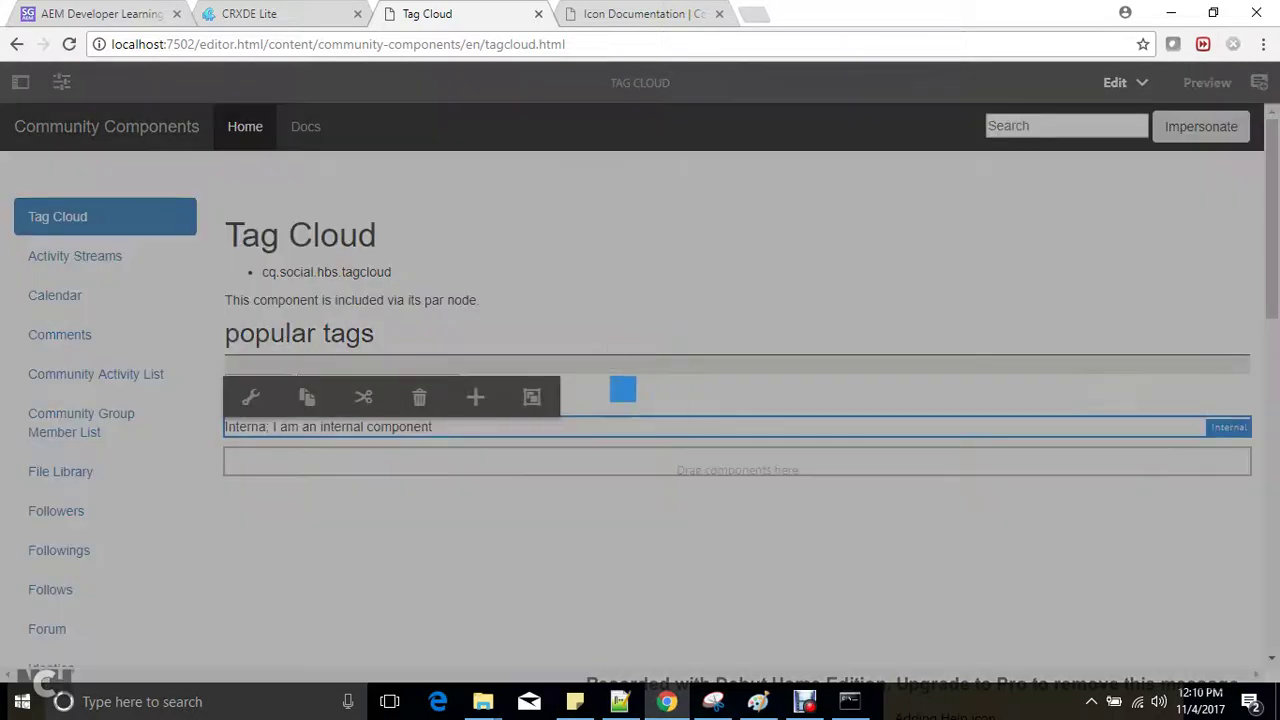
{"action": "double_click", "coordinate": [622, 390]}
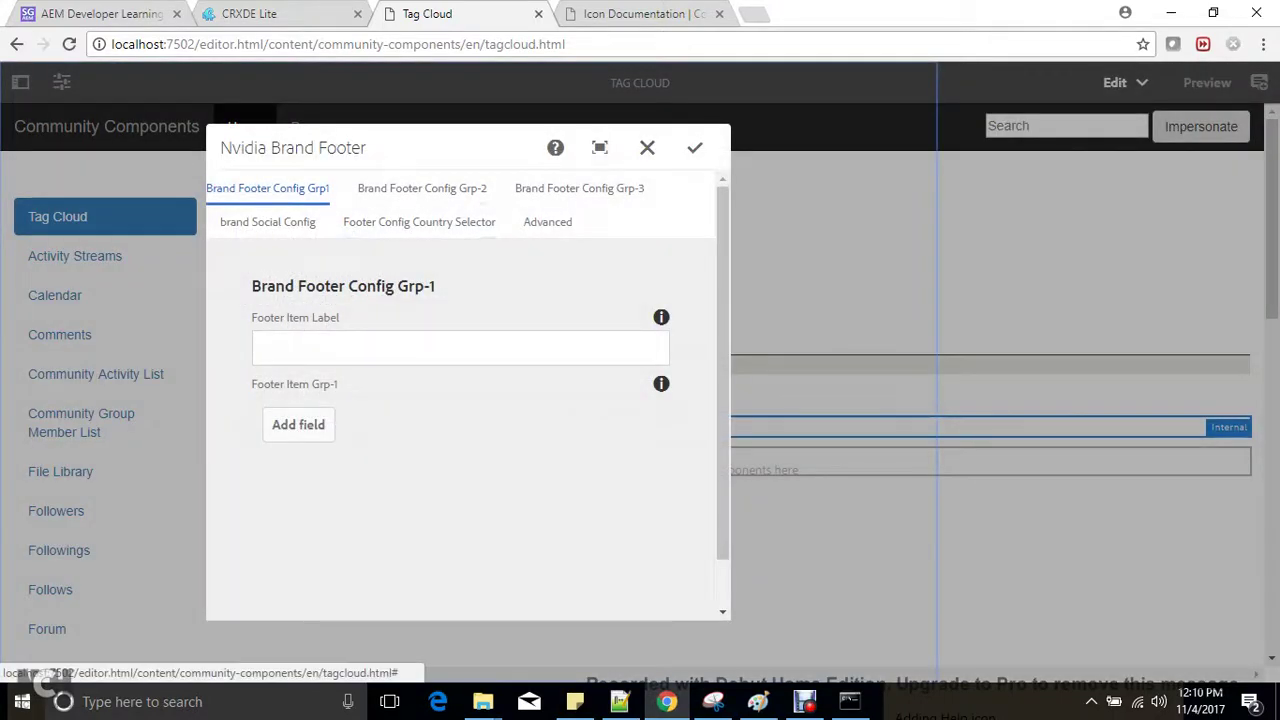
{"action": "left_click", "coordinate": [647, 147]}
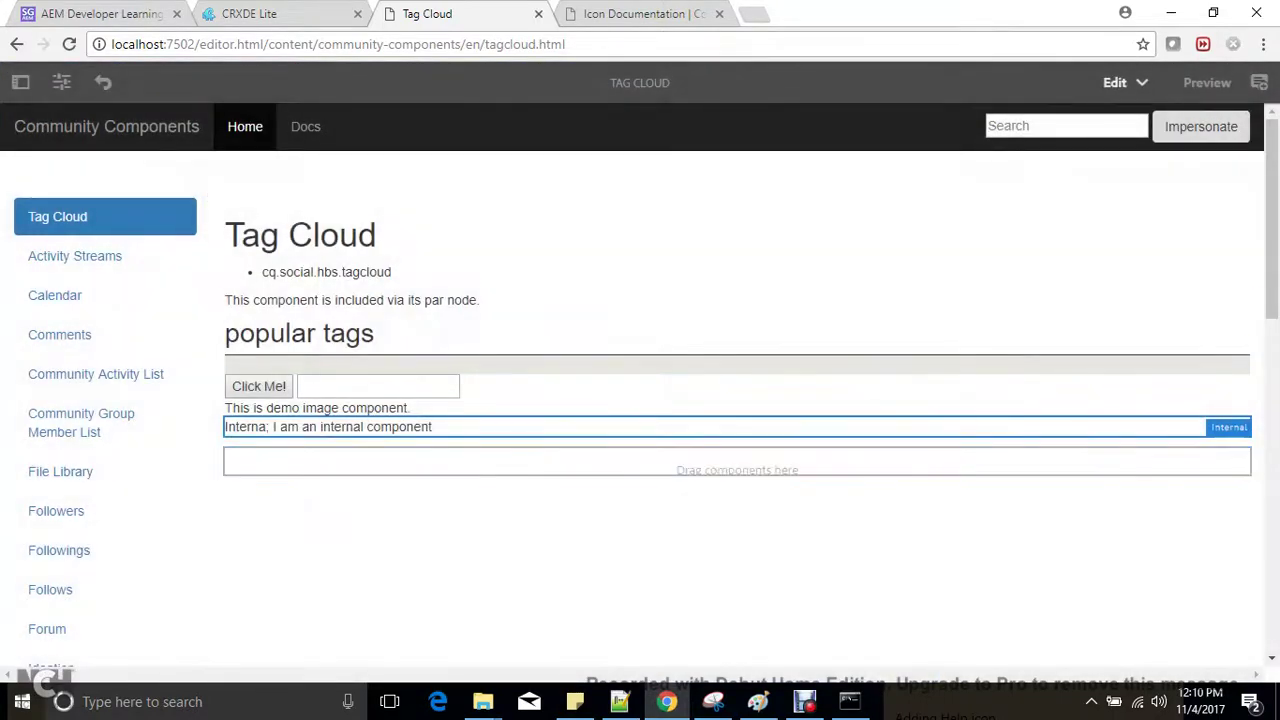
Step: In CRXDE Lite, delete the cq:dialog node under the internal component and save all changes
{"action": "left_click", "coordinate": [289, 14]}
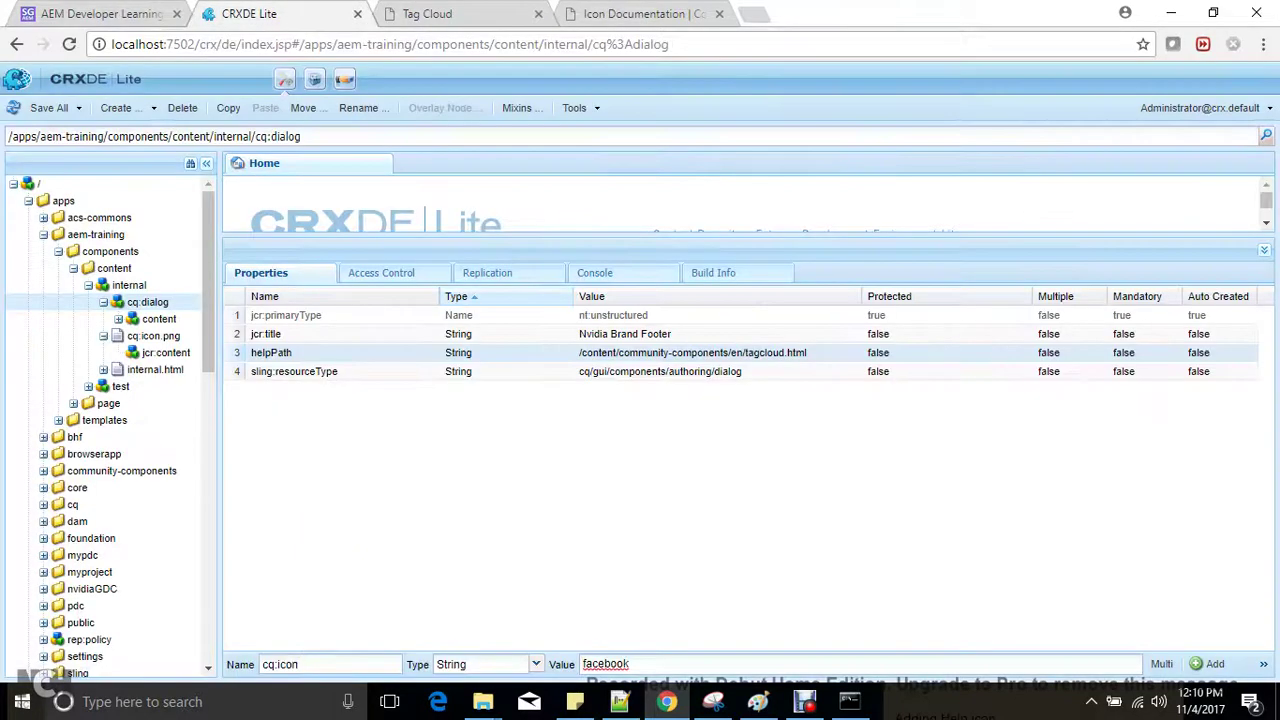
{"action": "left_click", "coordinate": [129, 285]}
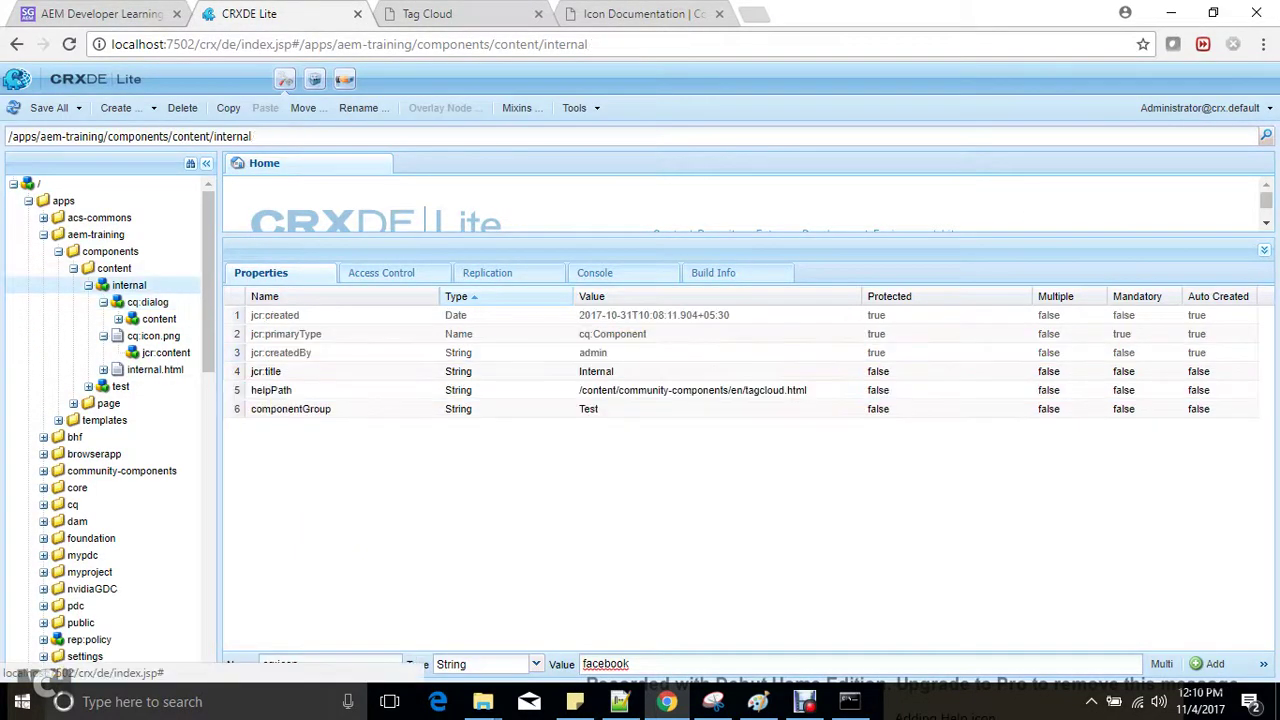
{"action": "left_click", "coordinate": [88, 285]}
{"action": "key", "text": "Right"}
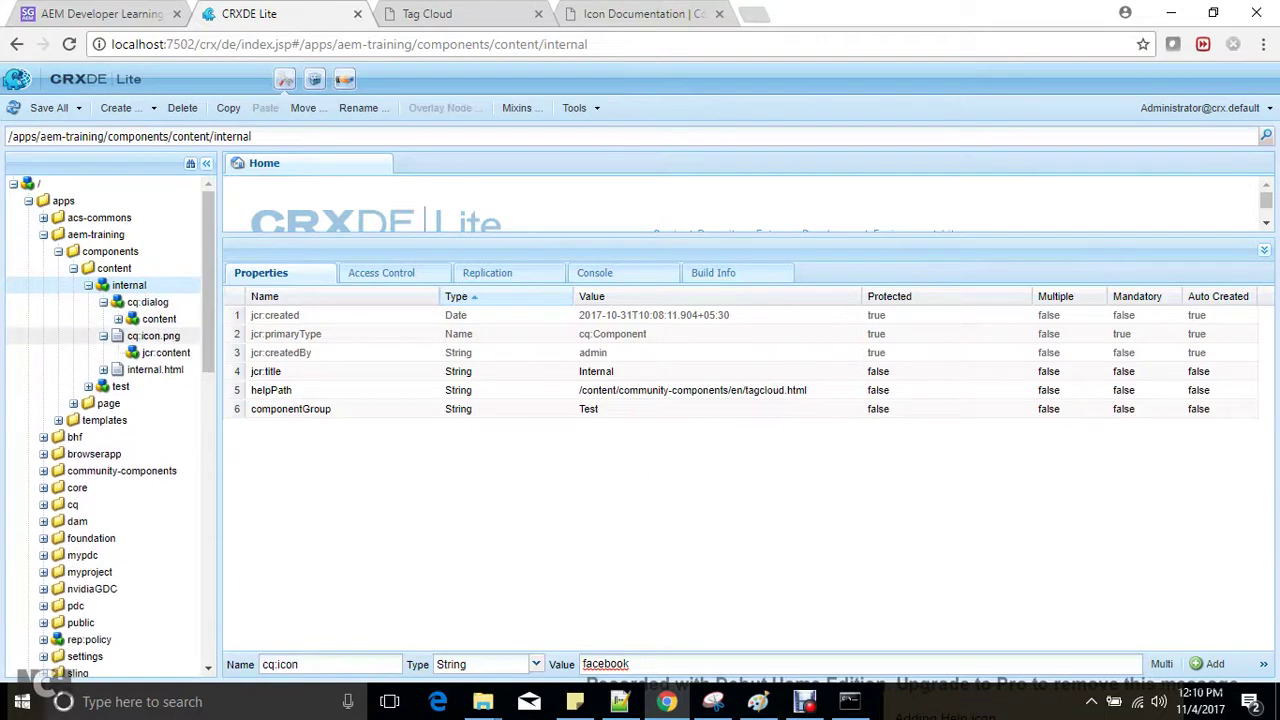
{"action": "left_click", "coordinate": [147, 302]}
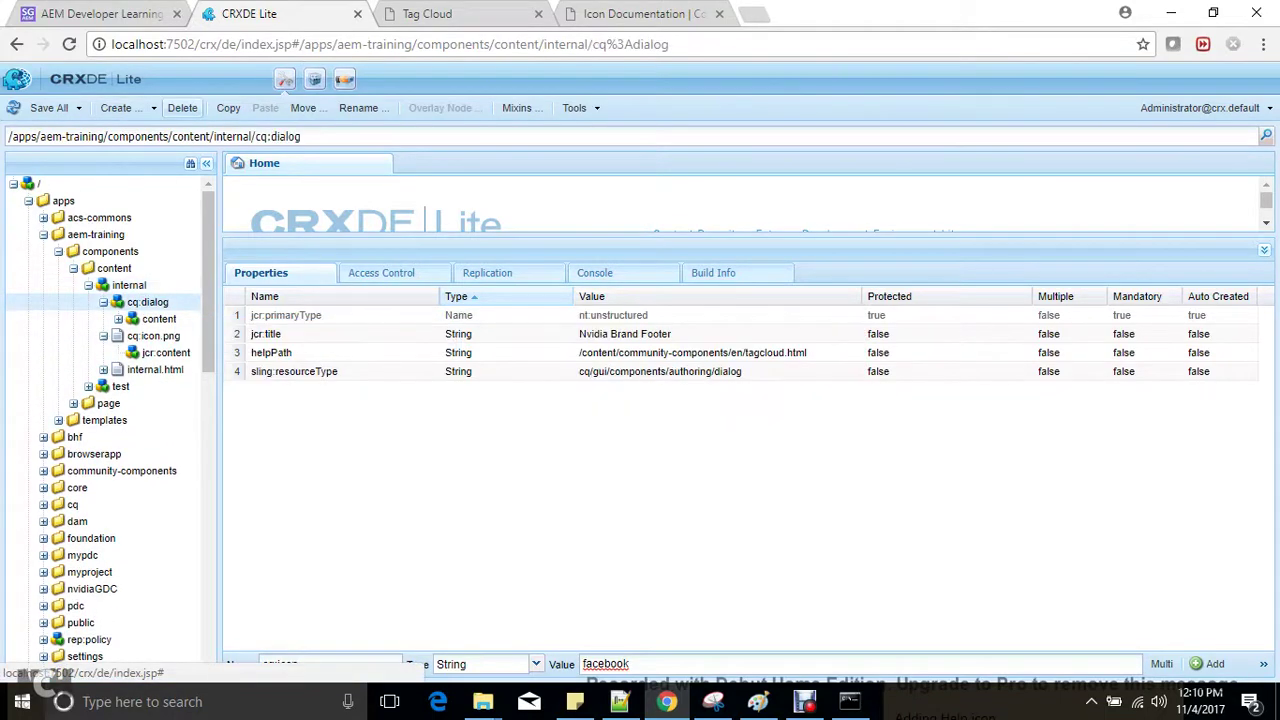
{"action": "left_click", "coordinate": [182, 108]}
{"action": "left_click", "coordinate": [48, 108]}
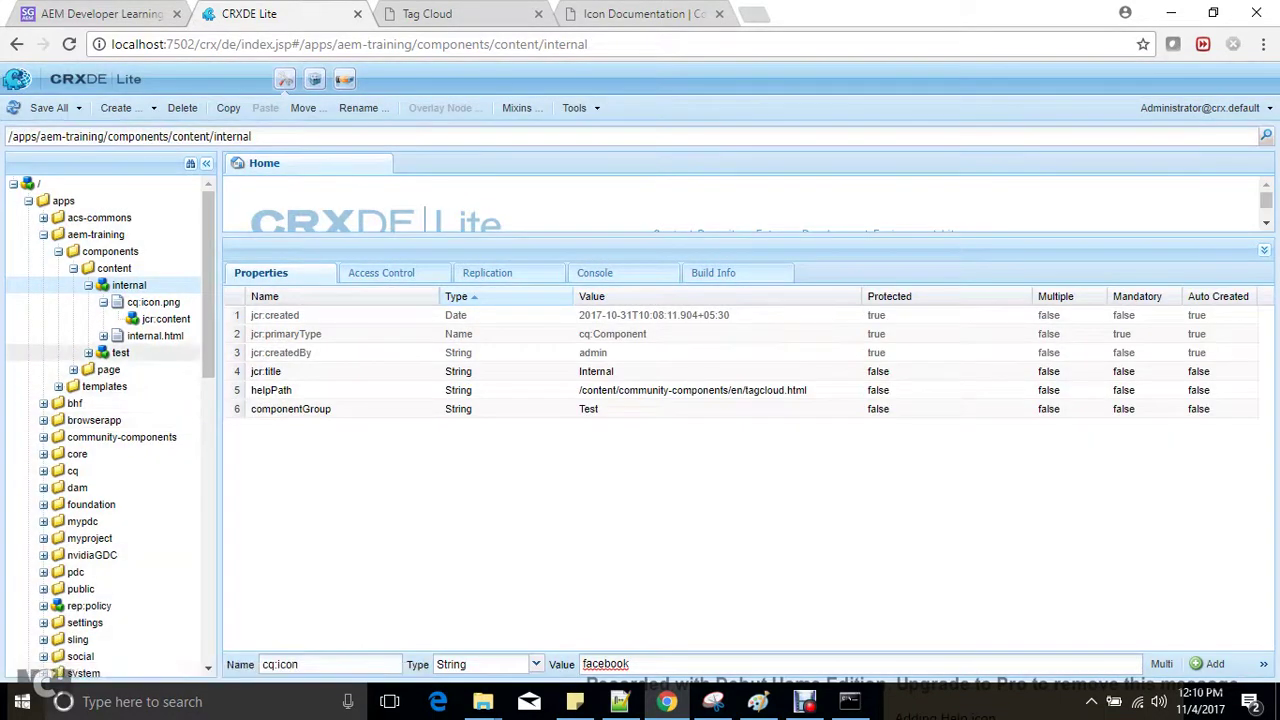
Step: Examine the cq:dialog and content nodes of the aem-training test component, and collapse the component
{"action": "double_click", "coordinate": [120, 353]}
{"action": "double_click", "coordinate": [147, 369]}
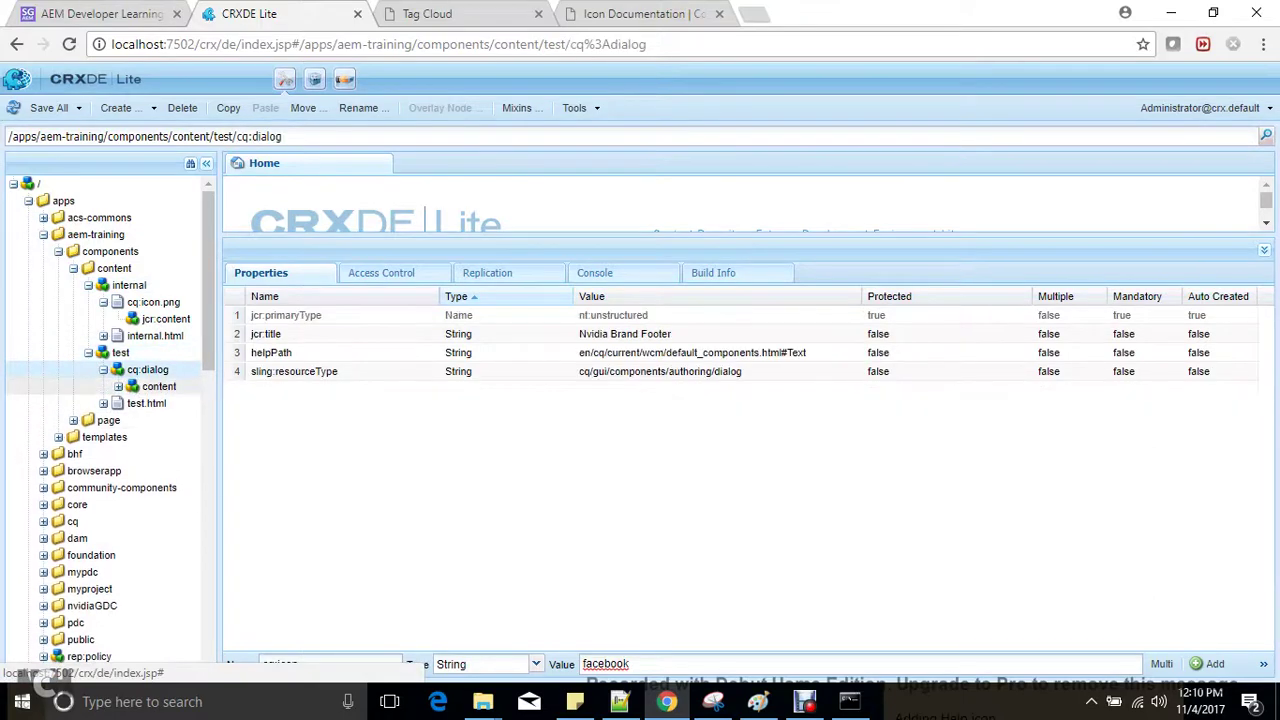
{"action": "double_click", "coordinate": [159, 386]}
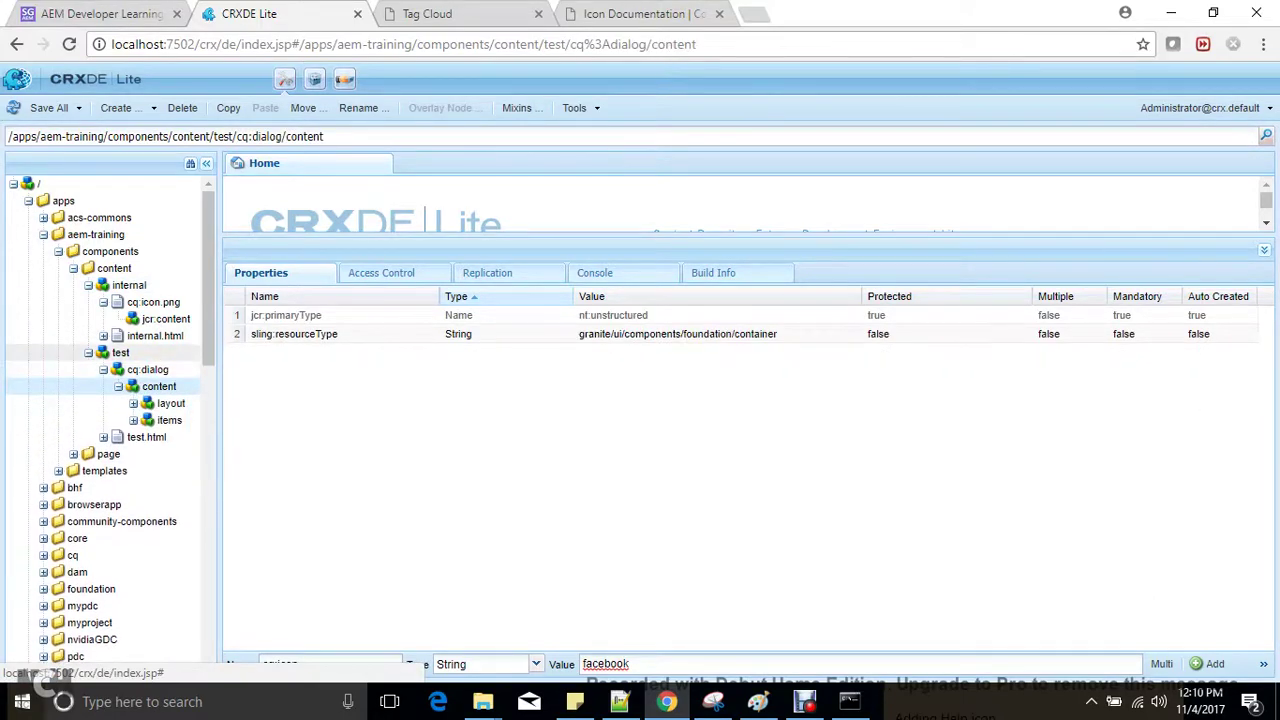
{"action": "left_click", "coordinate": [89, 353]}
Step: Locate the articleslist component under /apps/weretail/components/content and copy its cq:dialog node
{"action": "left_click_drag", "start_coordinate": [208, 300], "coordinate": [208, 437]}
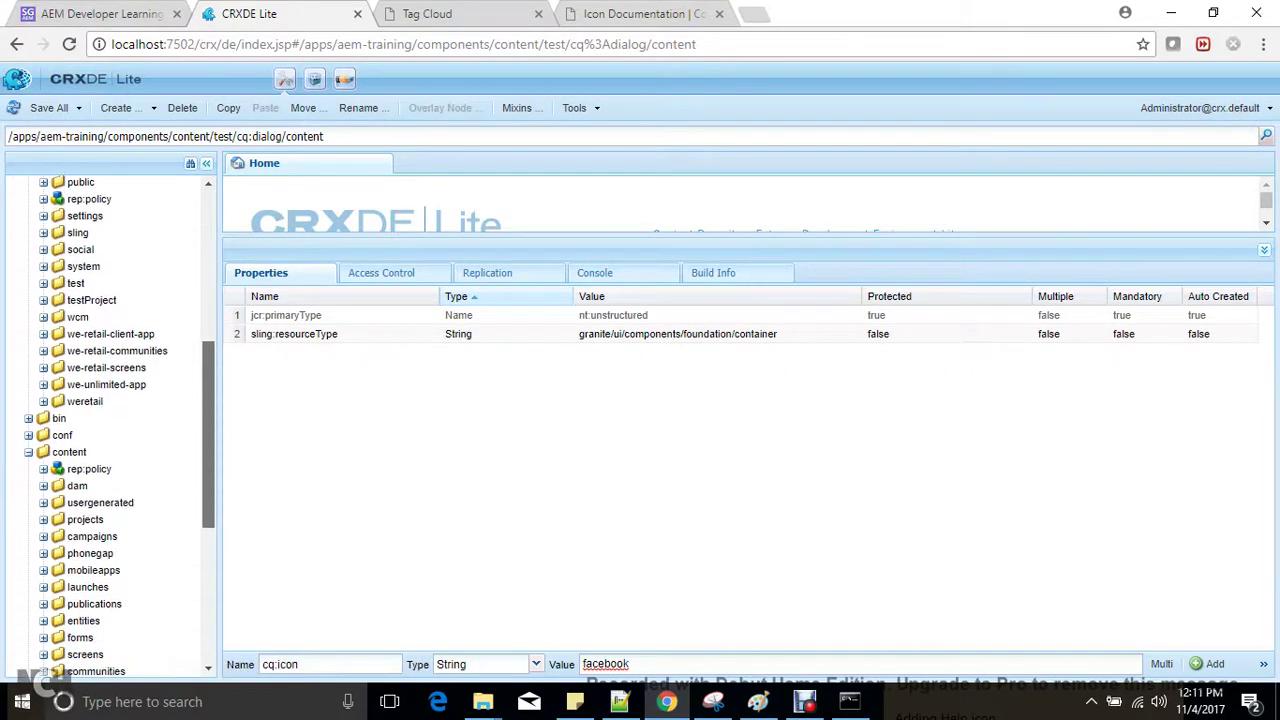
{"action": "scroll", "coordinate": [110, 420], "scroll_direction": "down", "scroll_amount": 2}
{"action": "scroll", "coordinate": [110, 420], "scroll_direction": "up", "scroll_amount": 3}
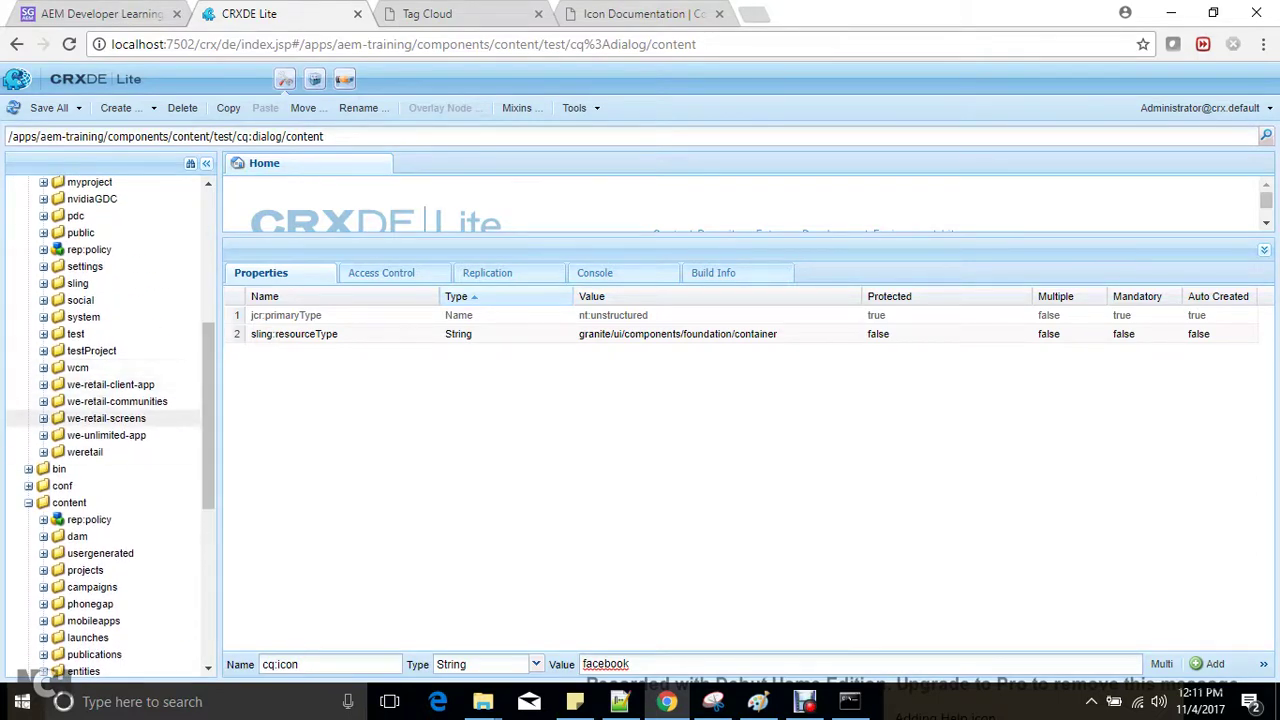
{"action": "double_click", "coordinate": [85, 452]}
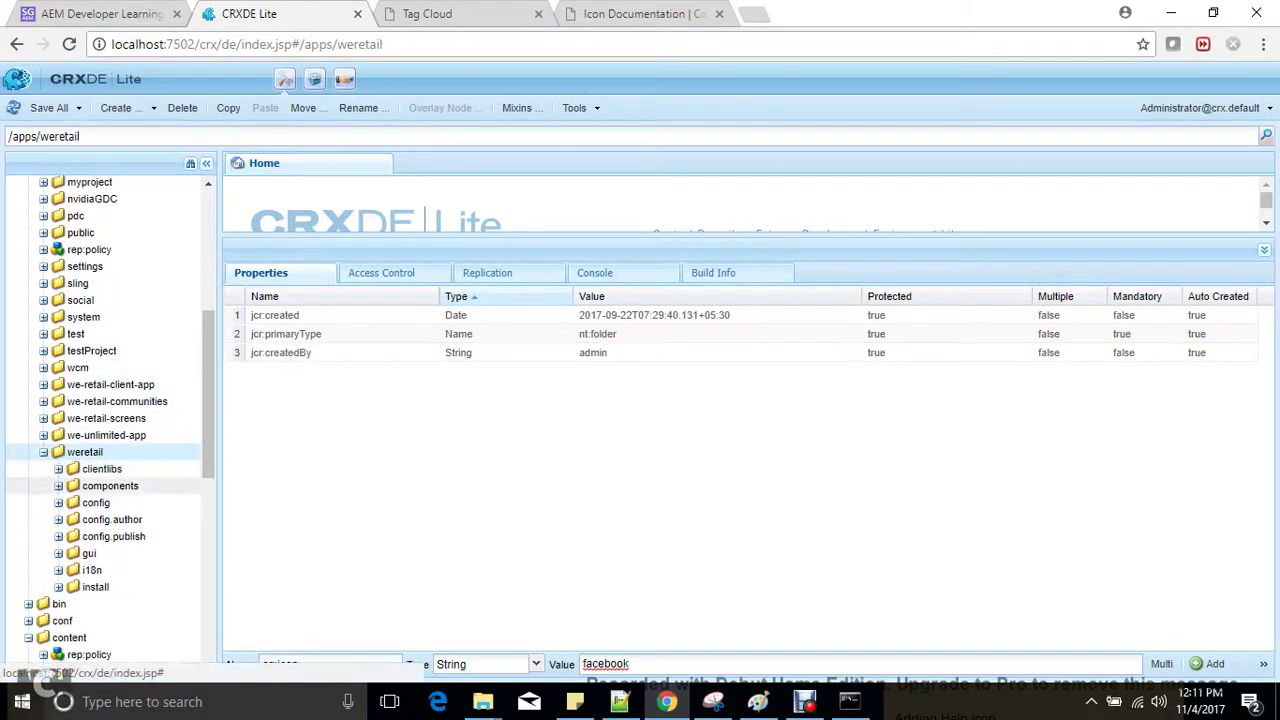
{"action": "double_click", "coordinate": [110, 485]}
{"action": "scroll", "coordinate": [110, 410], "scroll_direction": "down", "scroll_amount": 2}
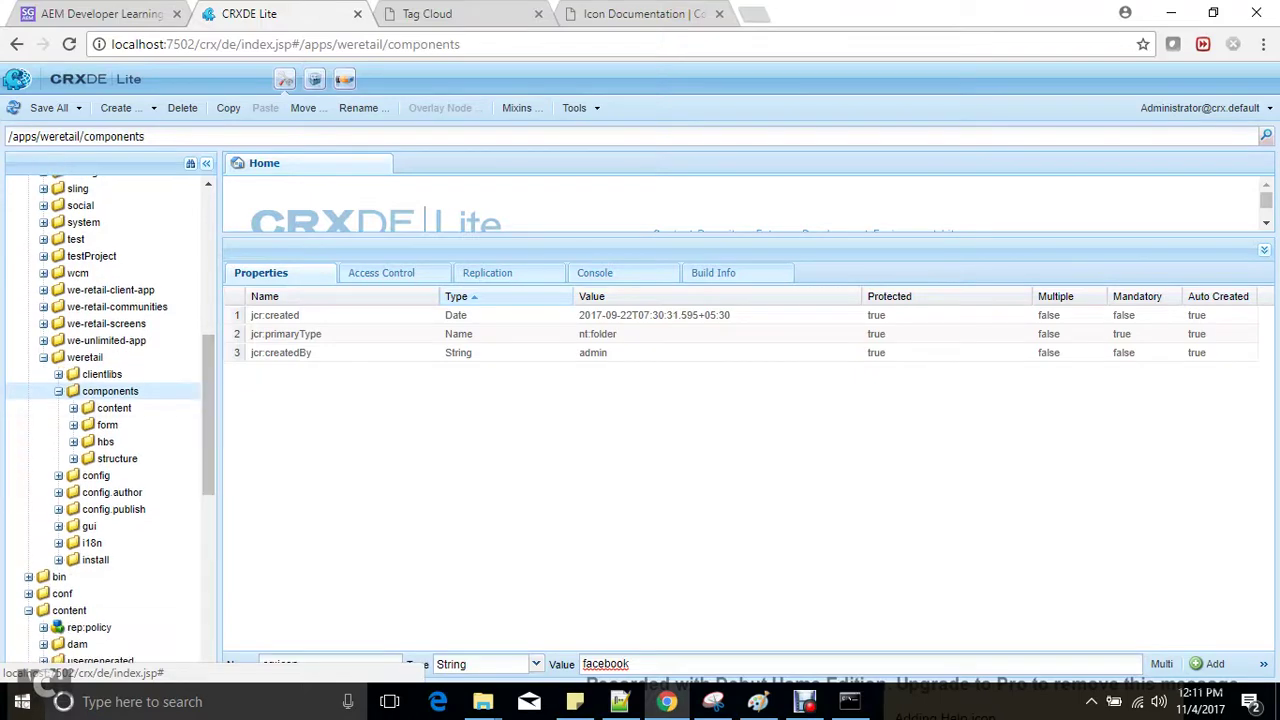
{"action": "double_click", "coordinate": [114, 408]}
{"action": "double_click", "coordinate": [135, 425]}
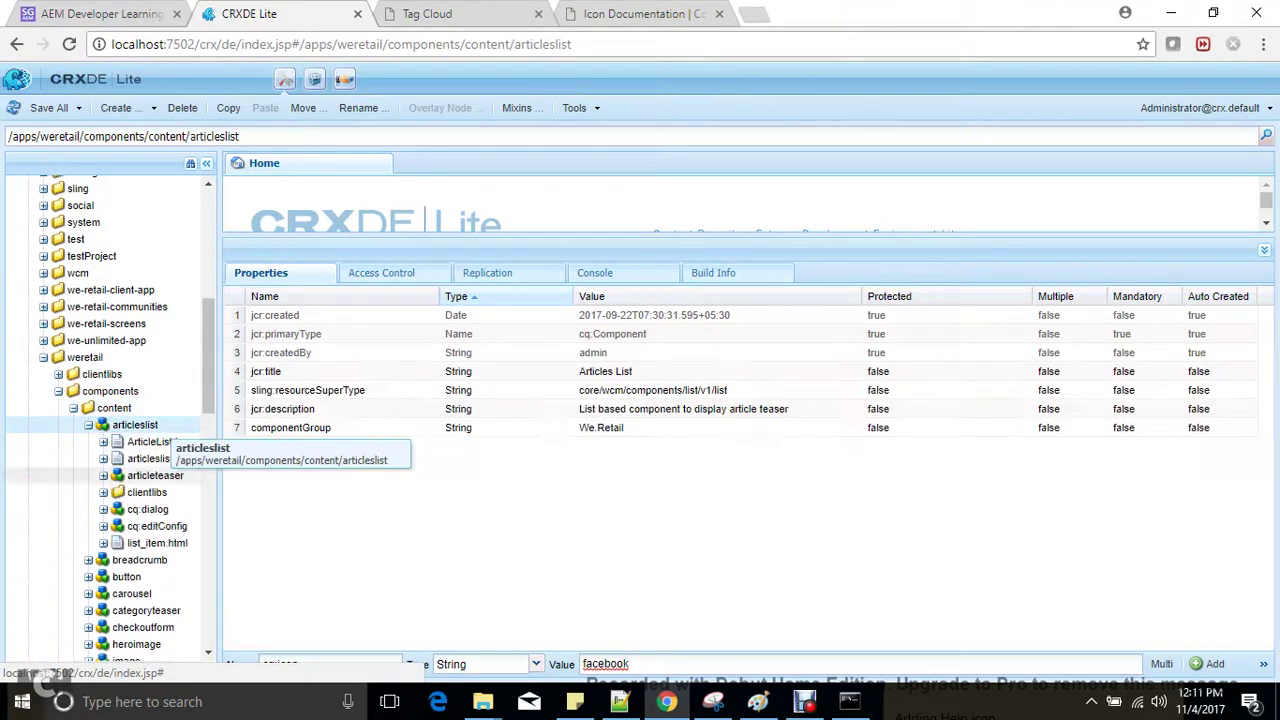
{"action": "double_click", "coordinate": [147, 509]}
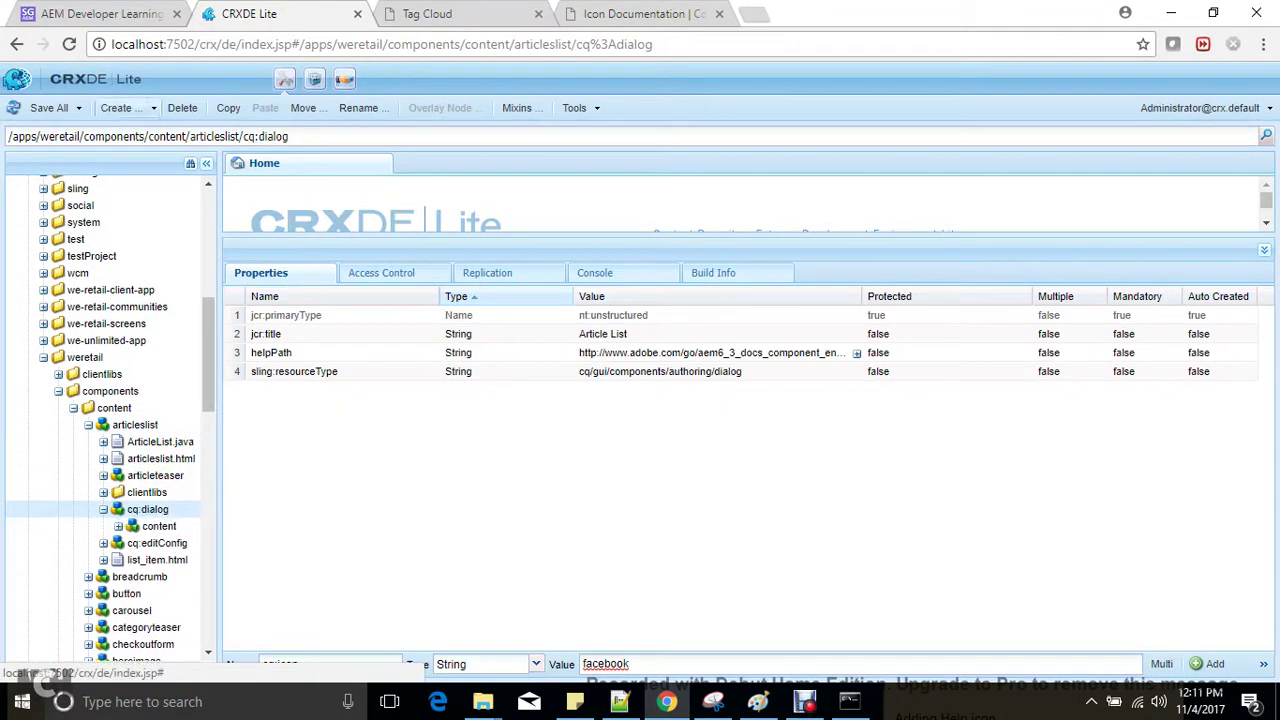
{"action": "left_click", "coordinate": [228, 108]}
Step: Paste the copied cq:dialog under the aem-training internal component and set its helpPath to /content/community-components/en/tagcloud.html
{"action": "left_click_drag", "start_coordinate": [208, 345], "coordinate": [208, 240]}
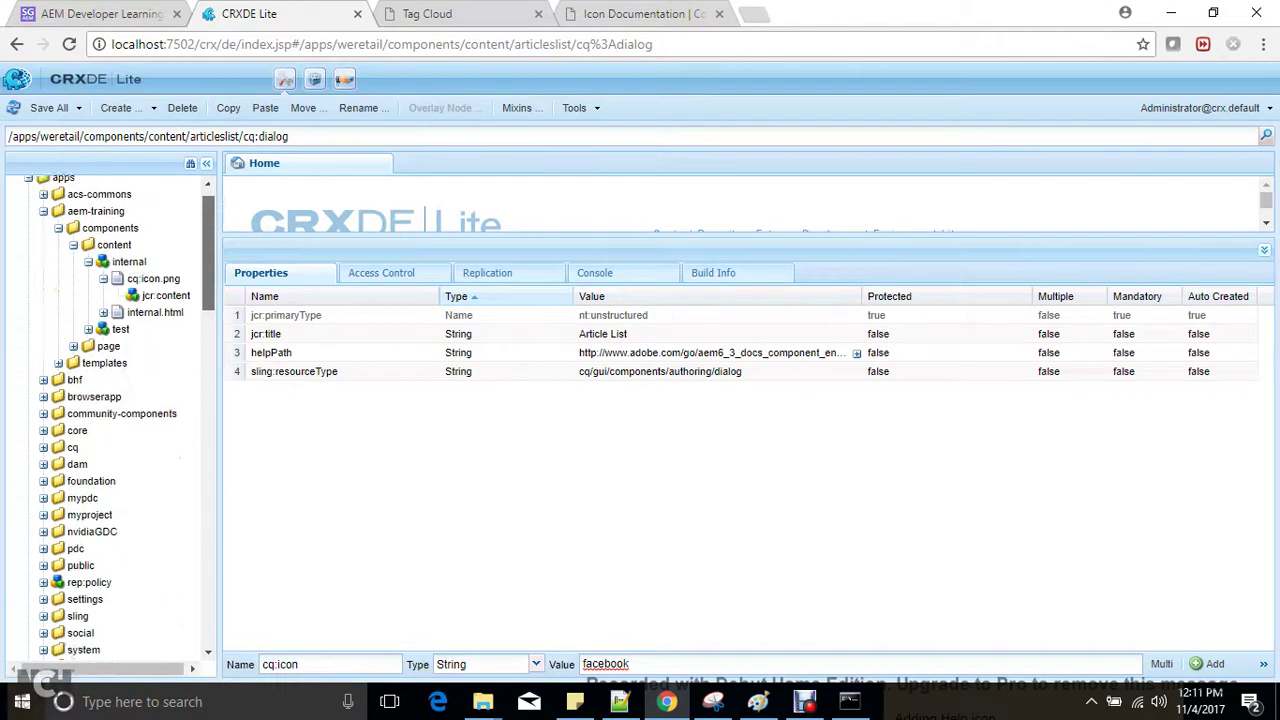
{"action": "left_click", "coordinate": [128, 281]}
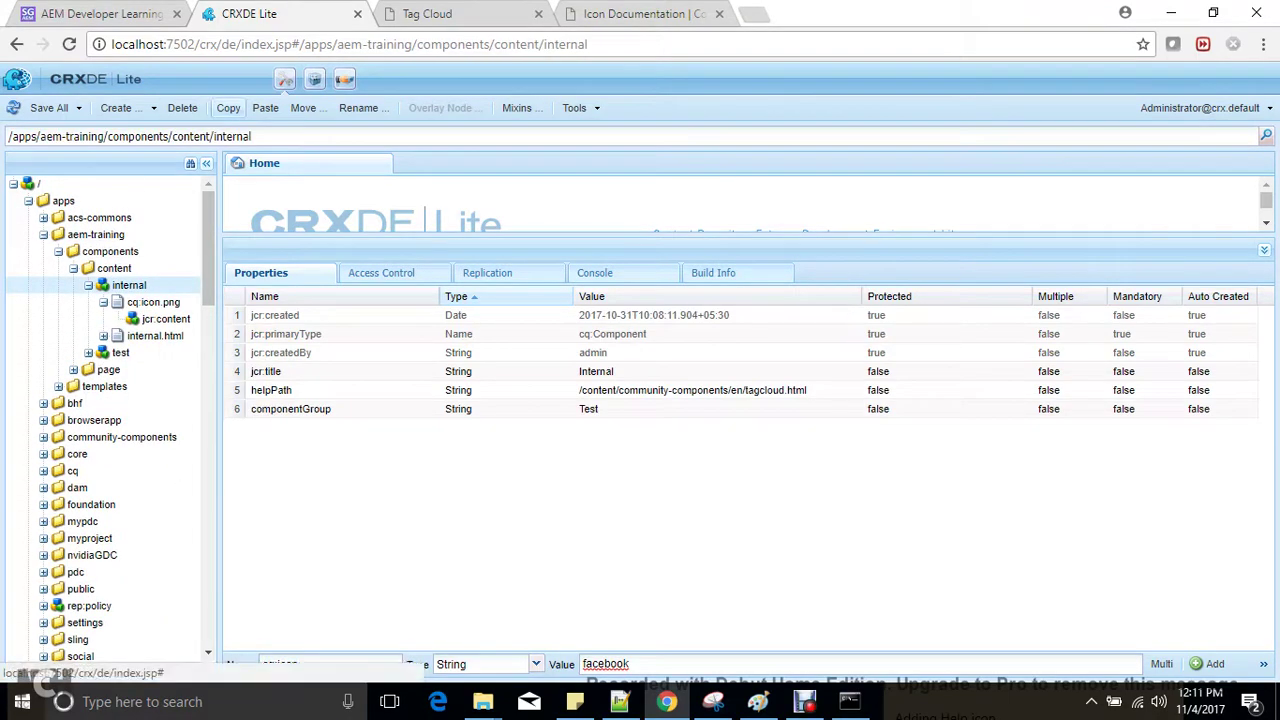
{"action": "left_click", "coordinate": [266, 107]}
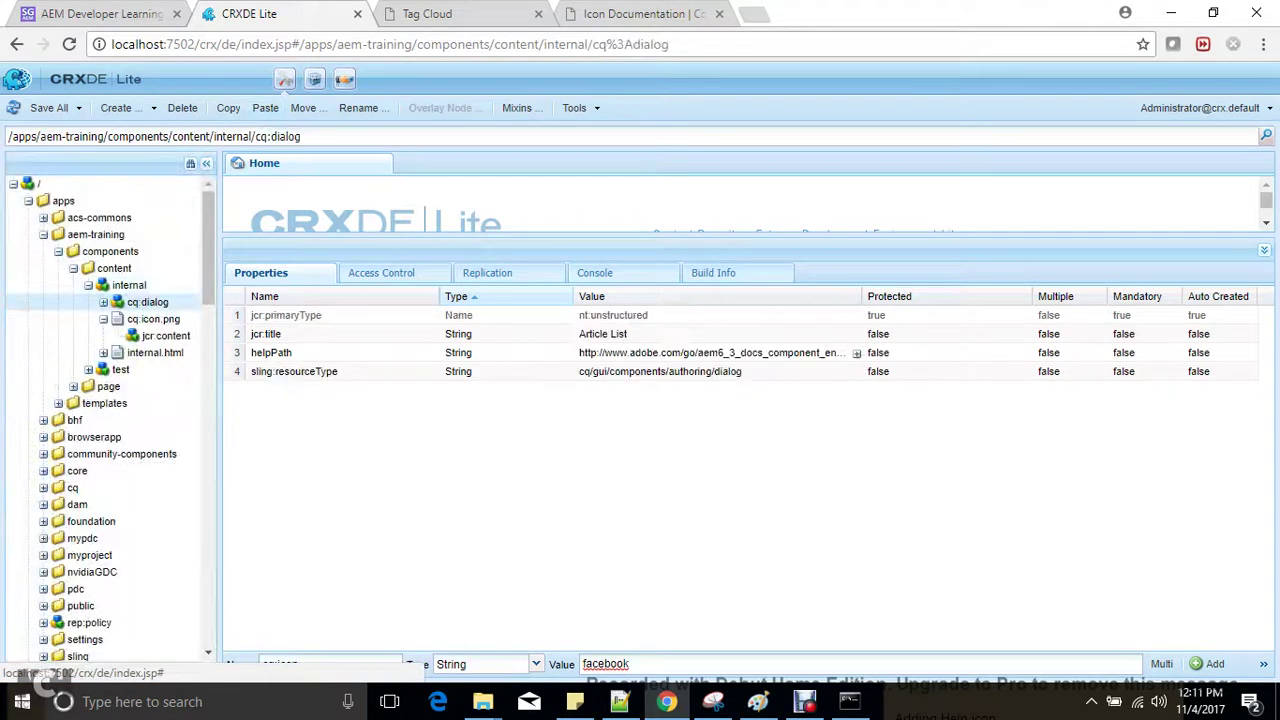
{"action": "double_click", "coordinate": [772, 353]}
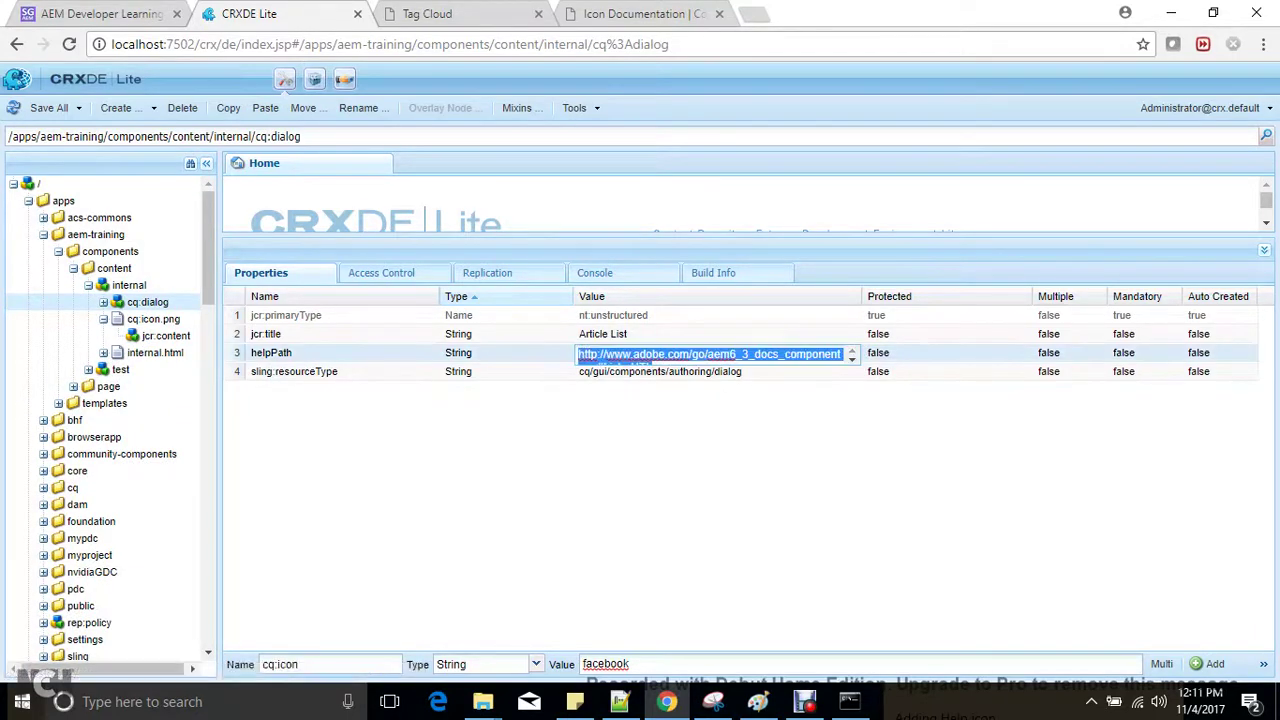
{"action": "key", "text": "ctrl+v"}
{"action": "key", "text": "Return"}
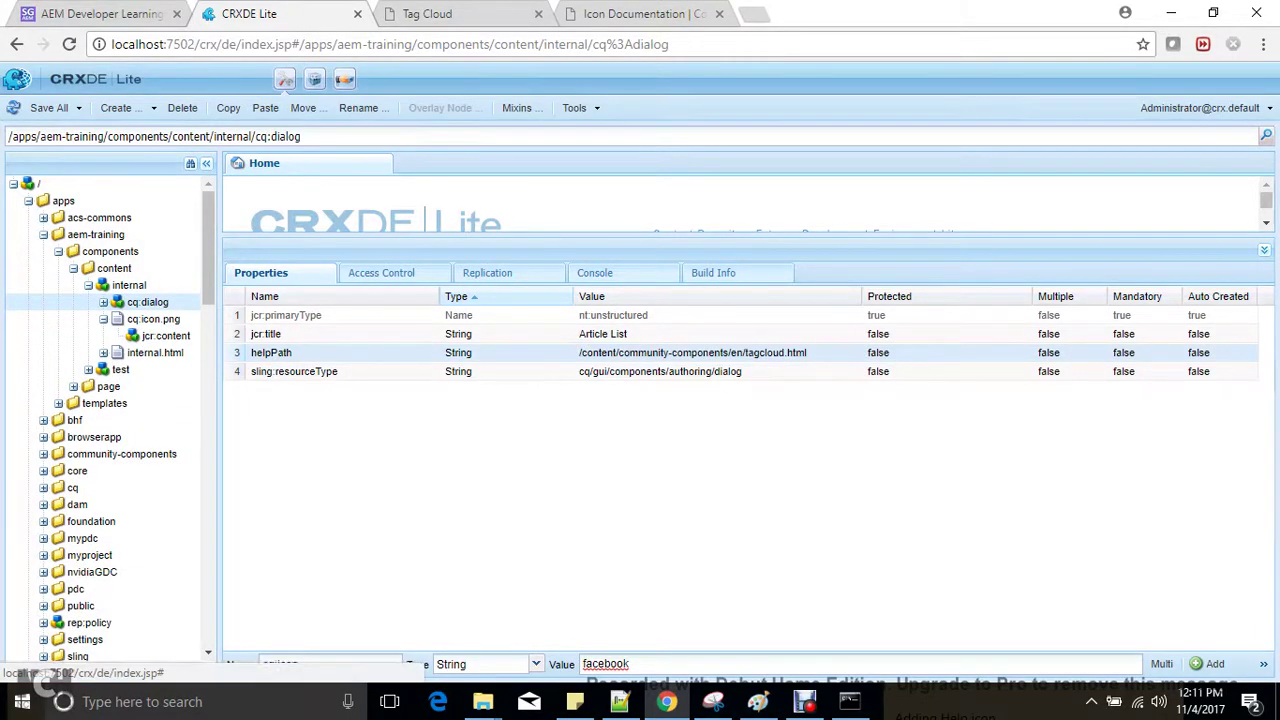
Step: On the Tag Cloud page, open the Internal component's edit dialog and follow its help icon twice to check the linked page
{"action": "left_click", "coordinate": [640, 14]}
{"action": "left_click", "coordinate": [495, 12]}
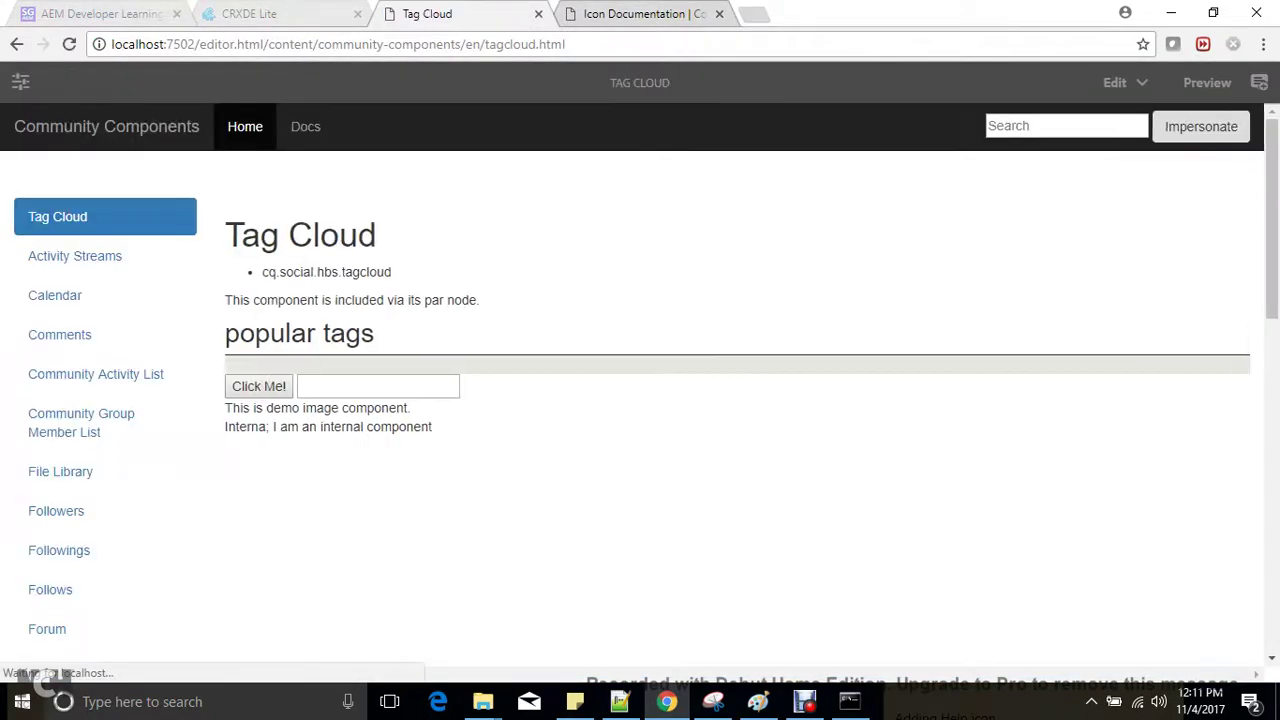
{"action": "double_click", "coordinate": [467, 426]}
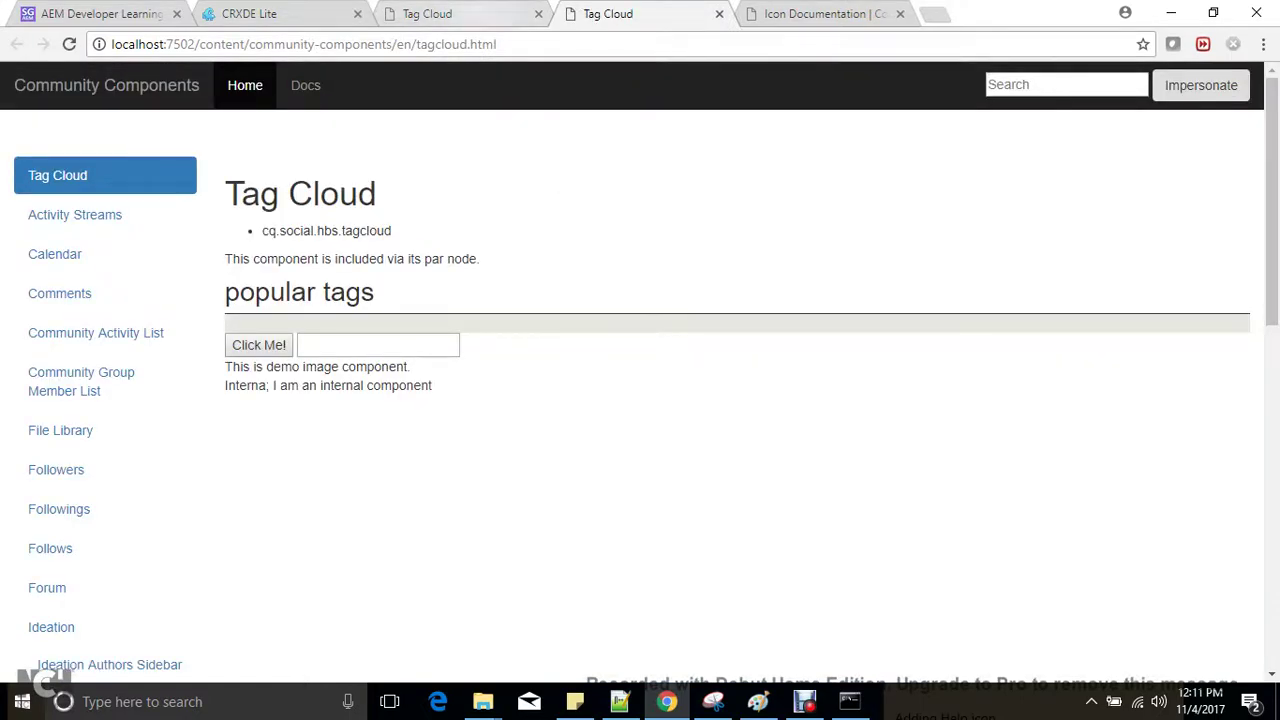
{"action": "left_click", "coordinate": [470, 14]}
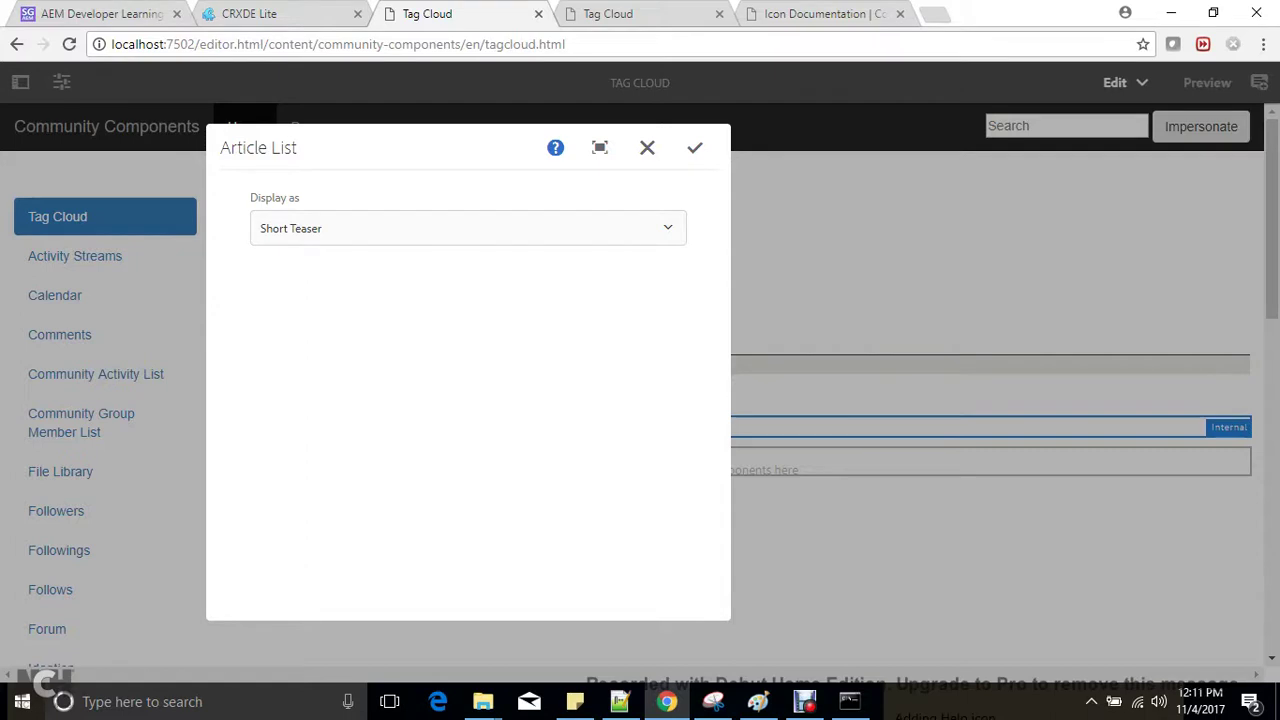
{"action": "left_click", "coordinate": [555, 147]}
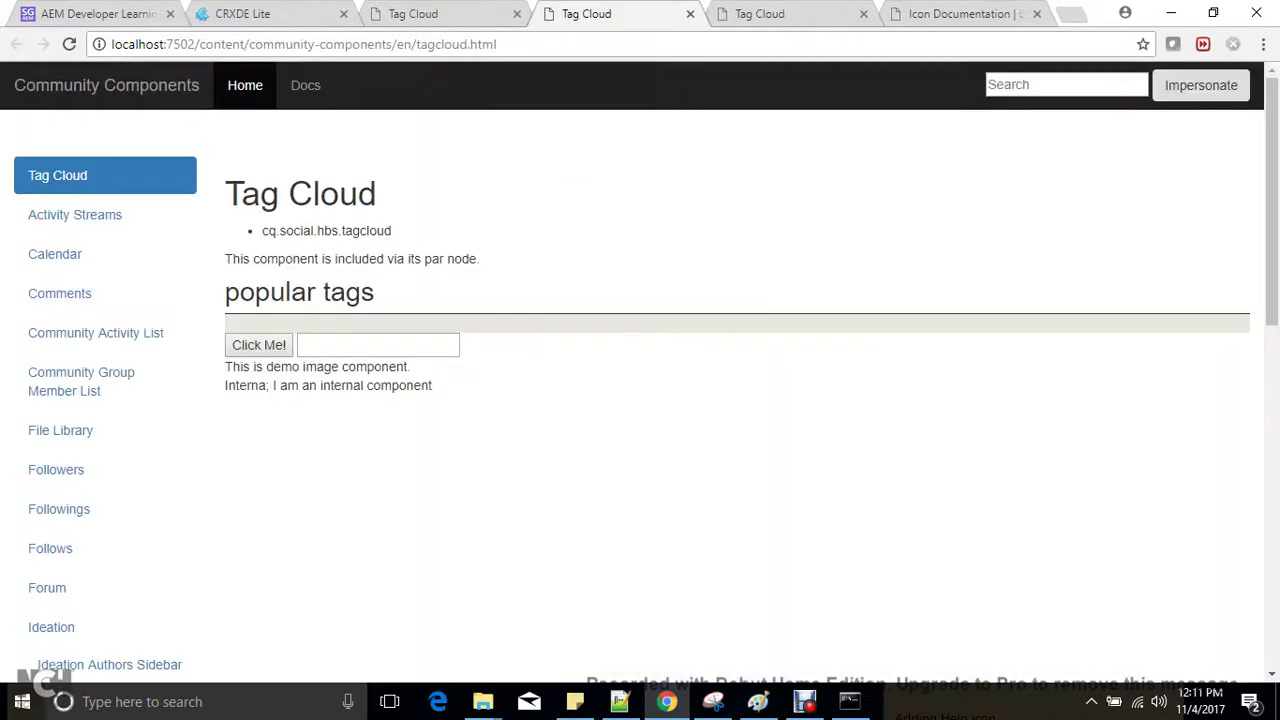
{"action": "left_click", "coordinate": [412, 13]}
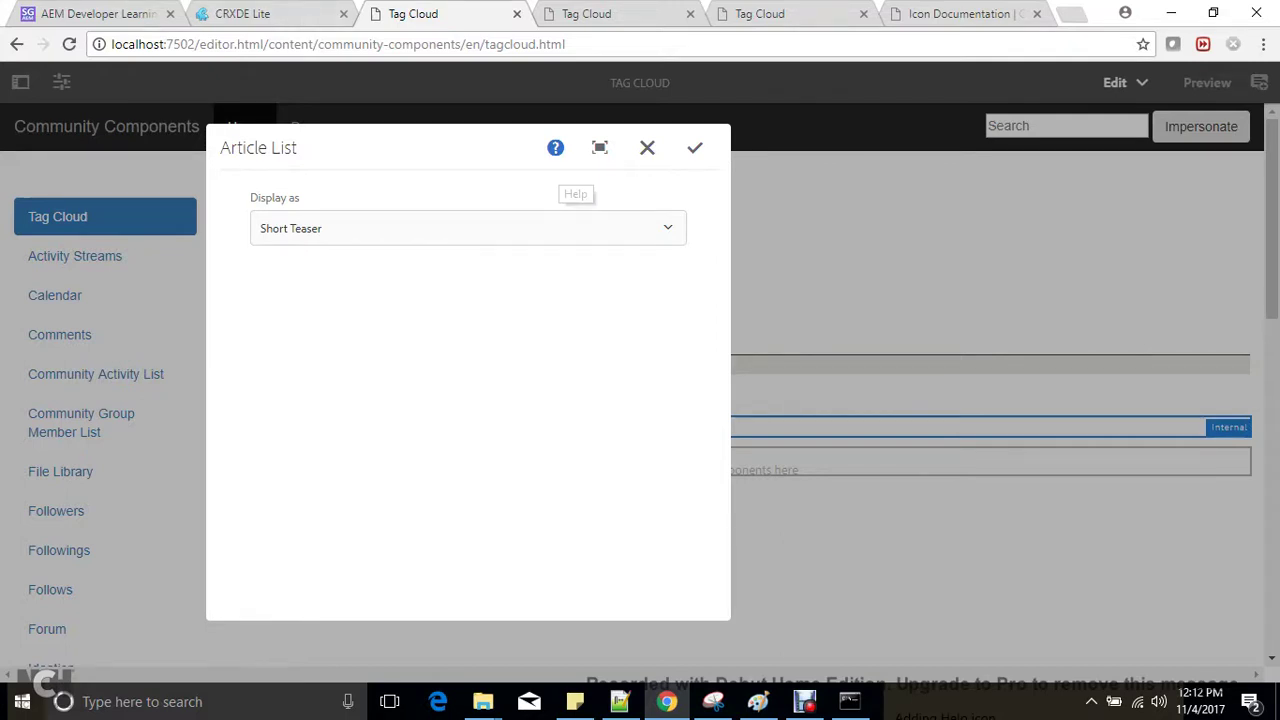
{"action": "left_click", "coordinate": [555, 148]}
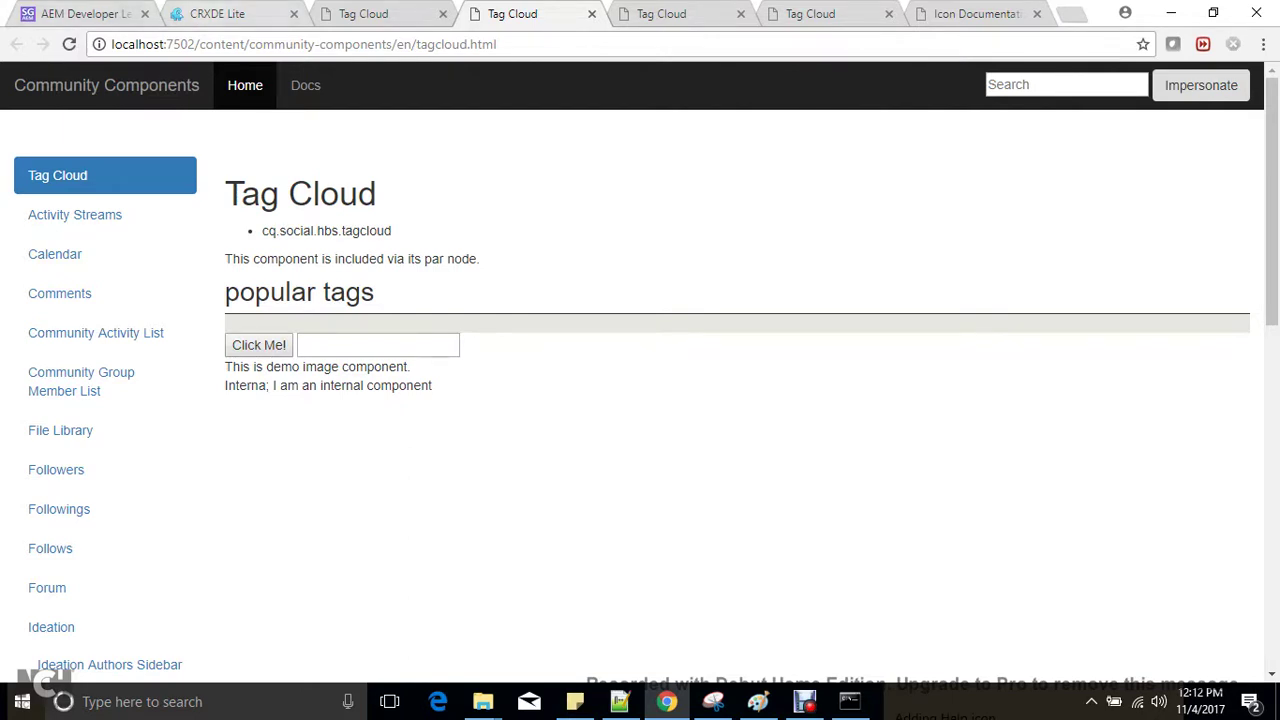
Step: Switch to CRXDE Lite, review the helpPath value of the internal component's cq:dialog and cancel editing it
{"action": "left_click", "coordinate": [220, 14]}
{"action": "double_click", "coordinate": [693, 353]}
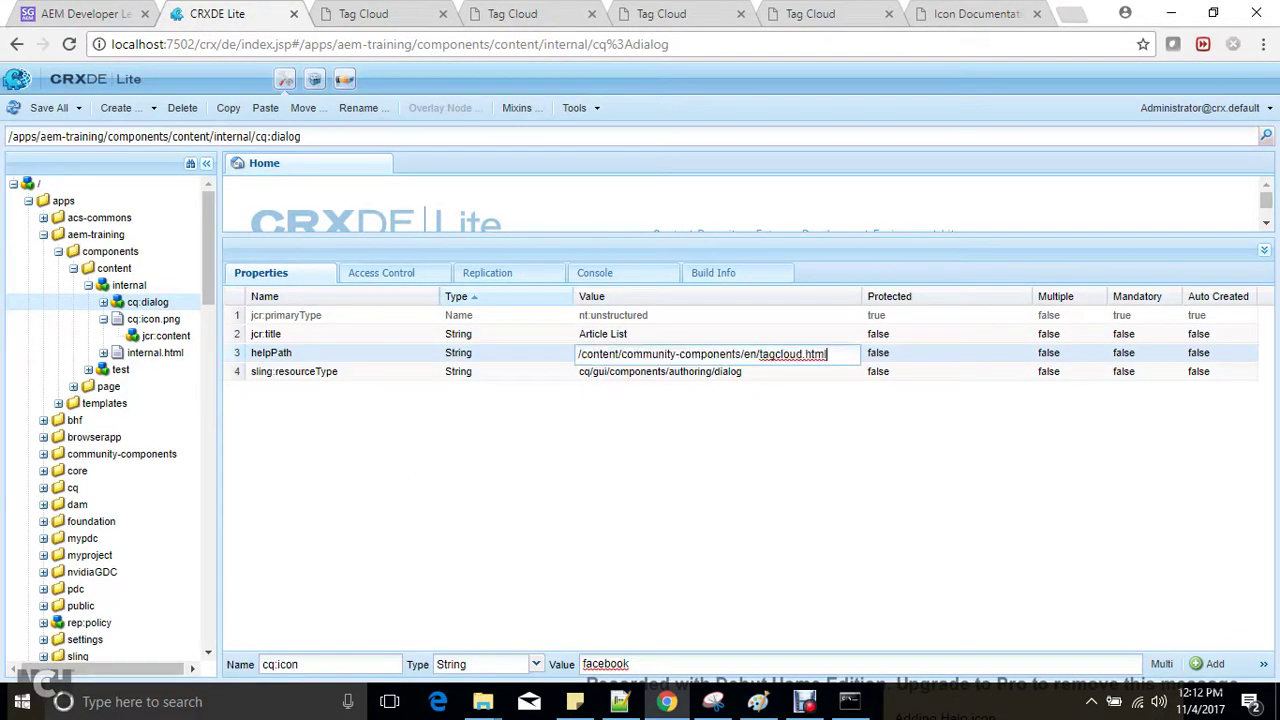
{"action": "key", "text": "ctrl+shift+Left"}
{"action": "key", "text": "Escape"}
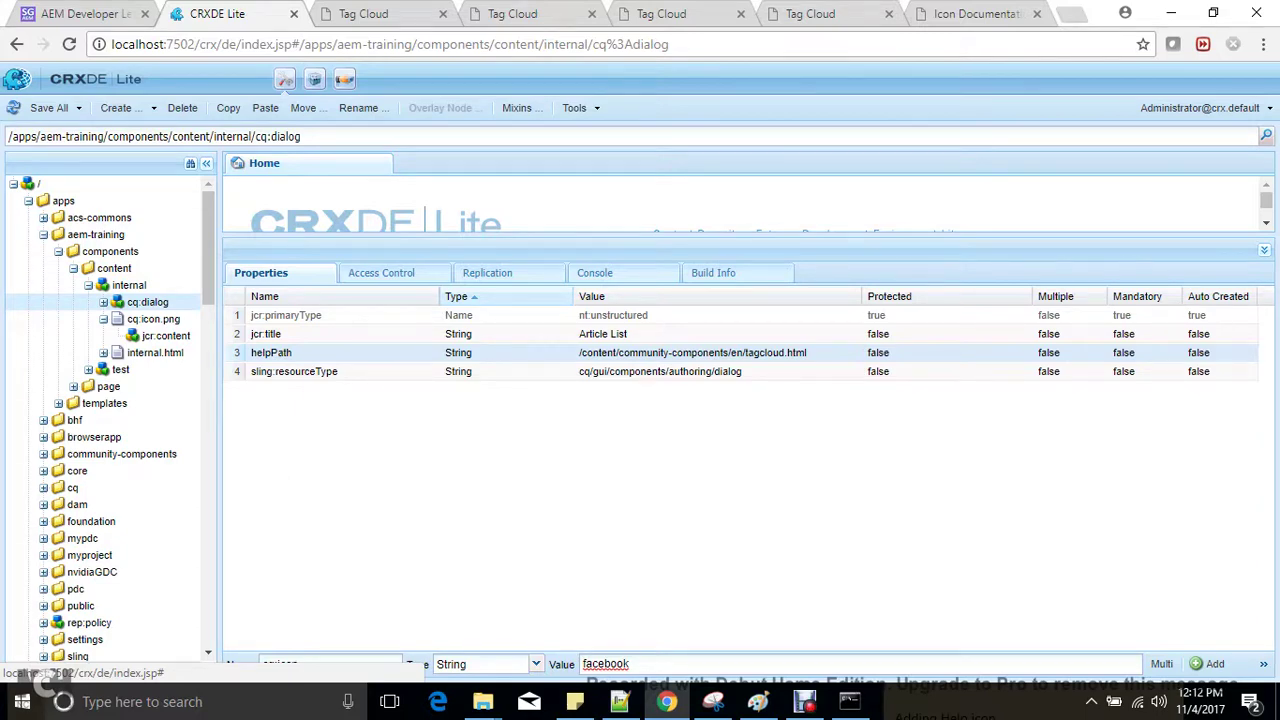
Step: Switch to the AEM Developer Learning post about helpPath and open a new browser tab
{"action": "left_click", "coordinate": [98, 14]}
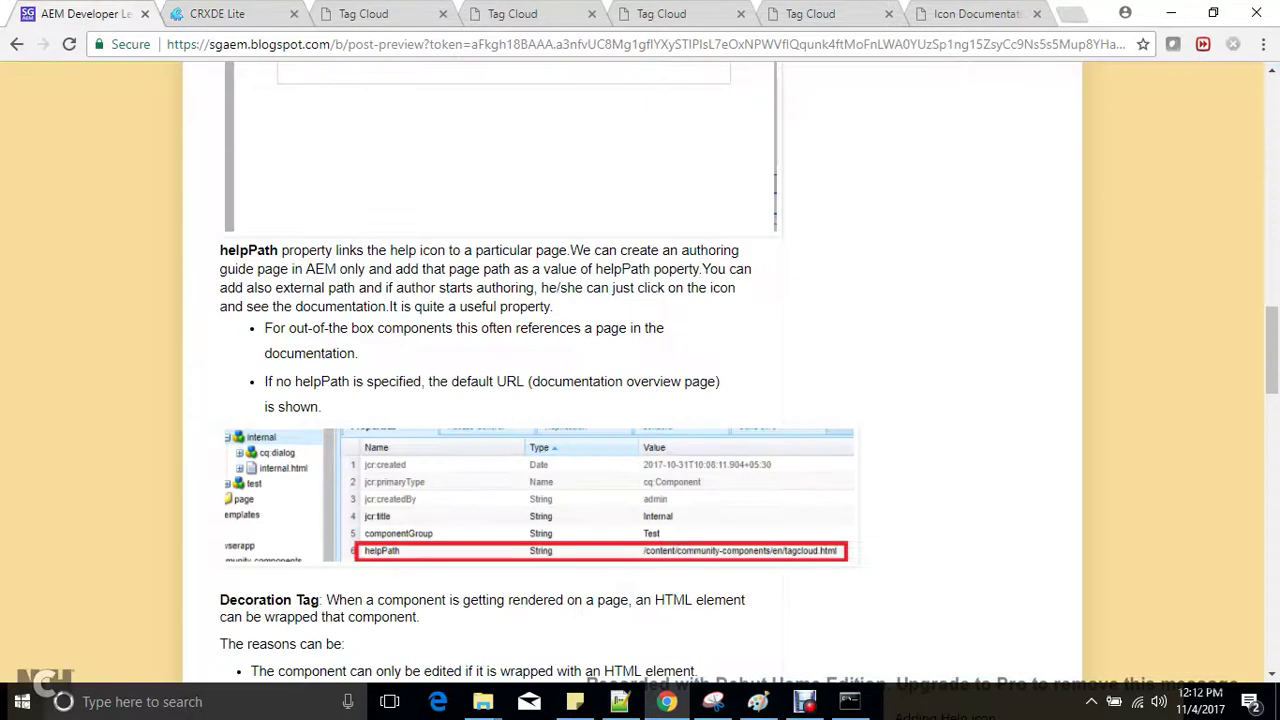
{"action": "key", "text": "ctrl+t"}
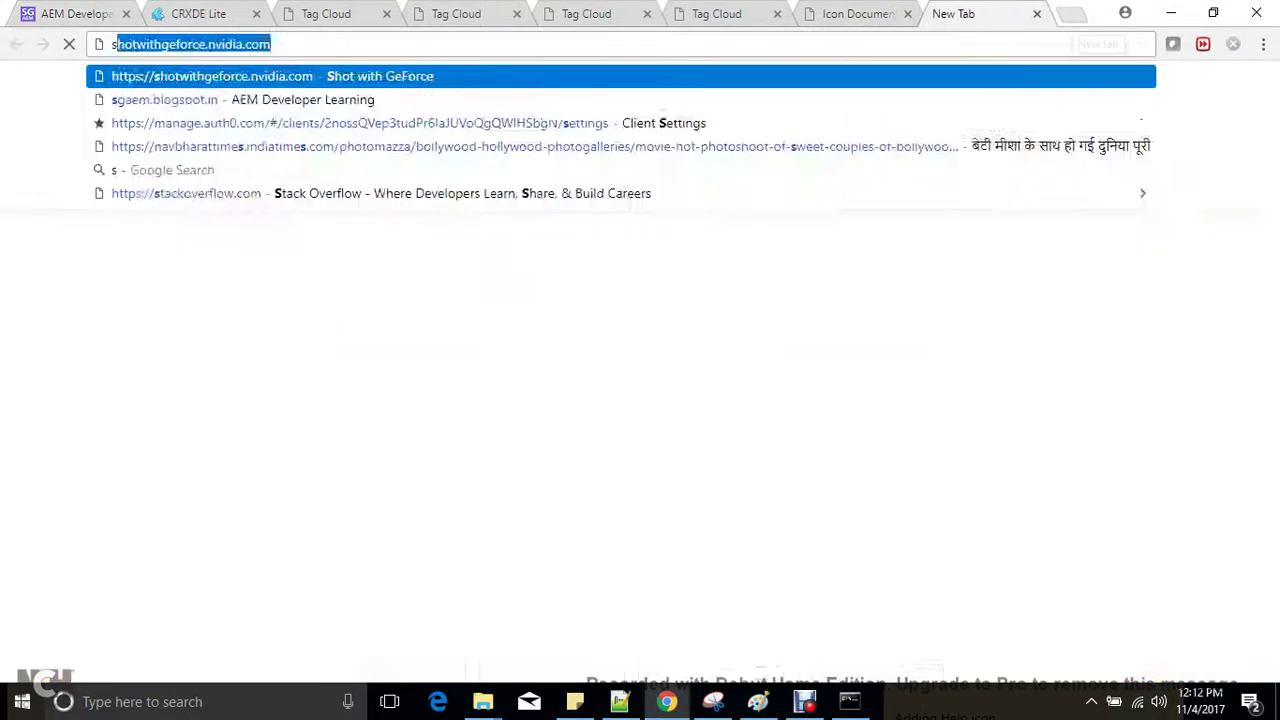